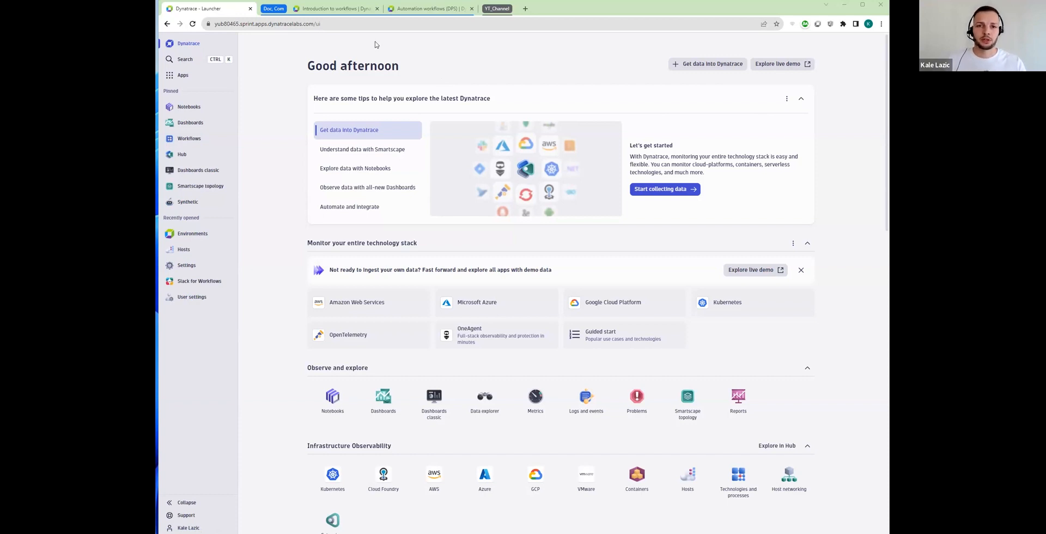
Review the Introduction to workflows and Automation workflows (DPS) documentation pages, including the example calculation of workflow usage.
left_click(347, 8)
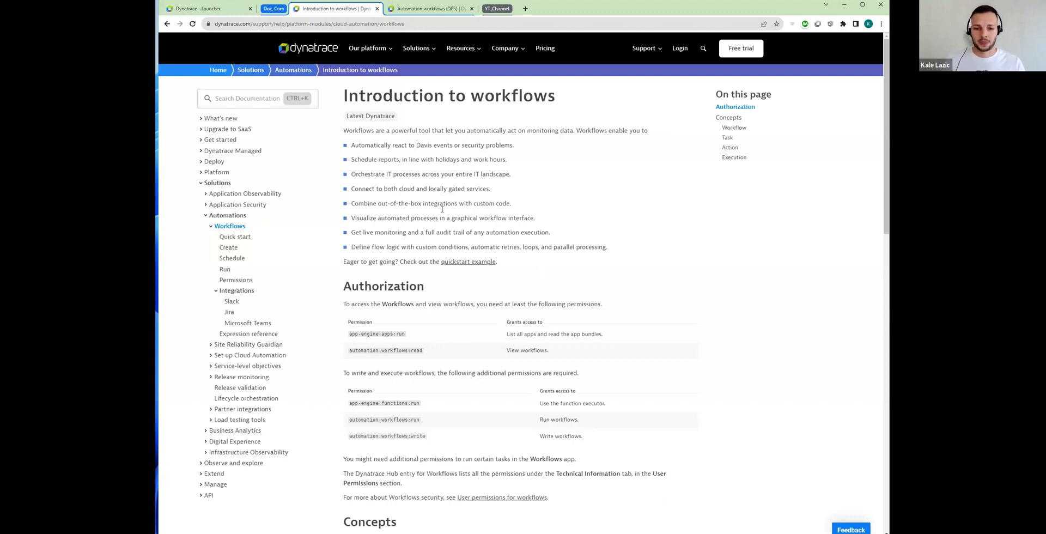
left_click(438, 12)
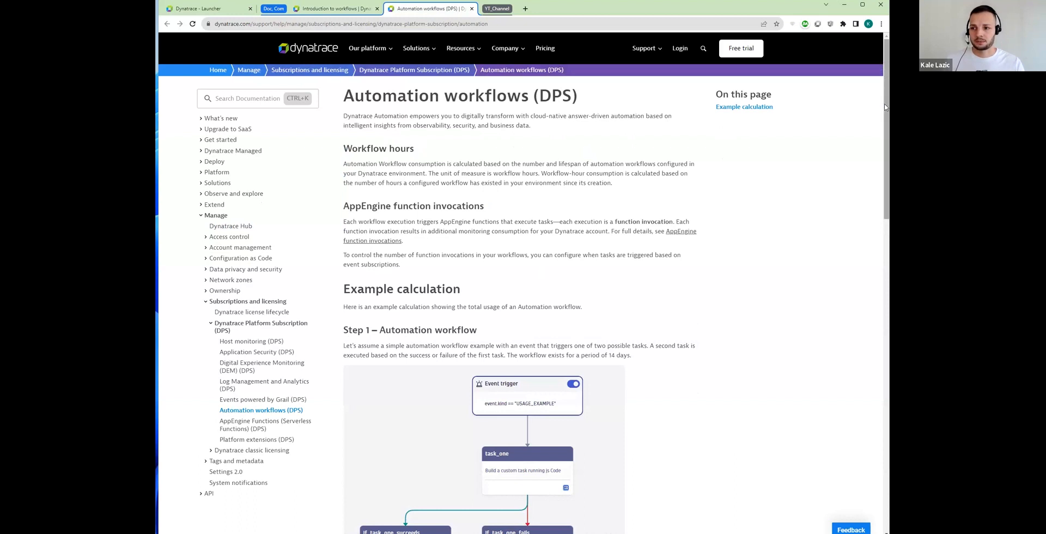
scroll(884, 189, "down", 1)
scroll(885, 189, "down", 10)
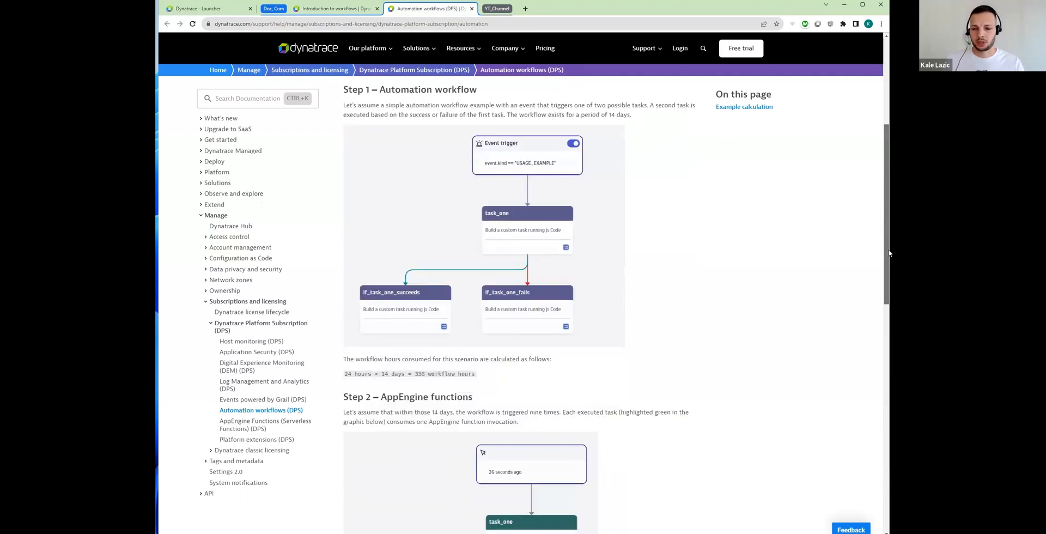
scroll(558, 286, "down", 4)
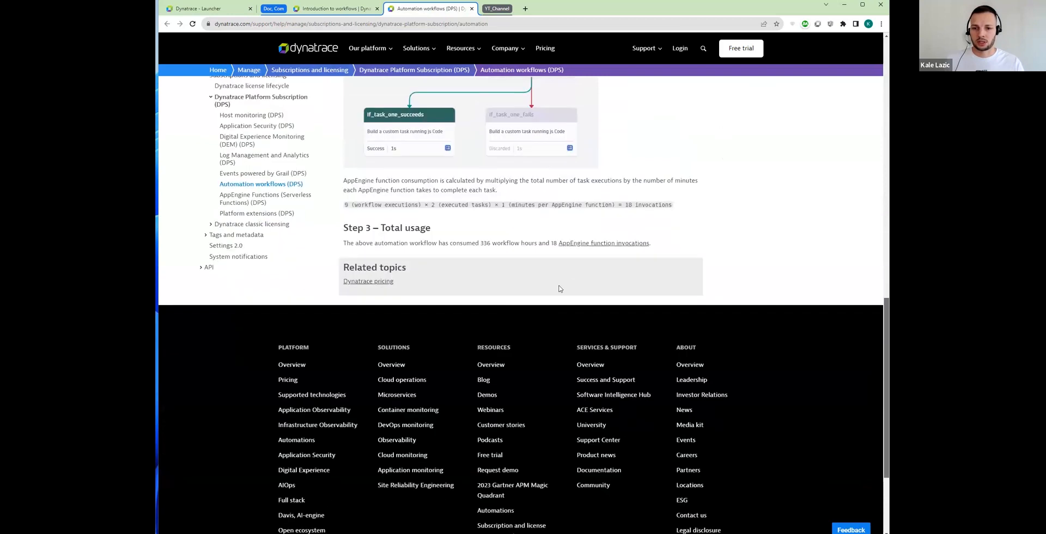
scroll(504, 272, "up", 2)
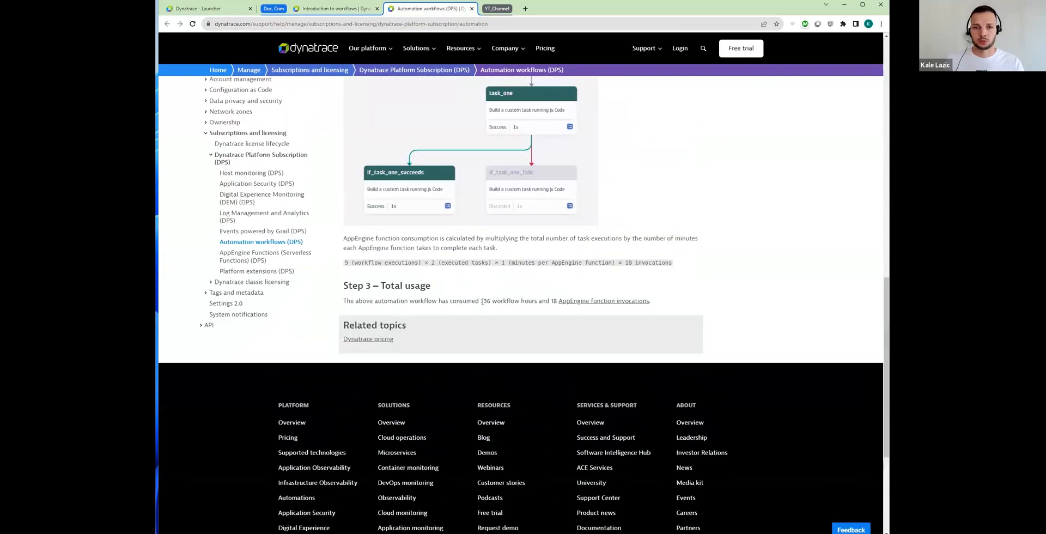
scroll(490, 305, "up", 1)
scroll(523, 338, "up", 5)
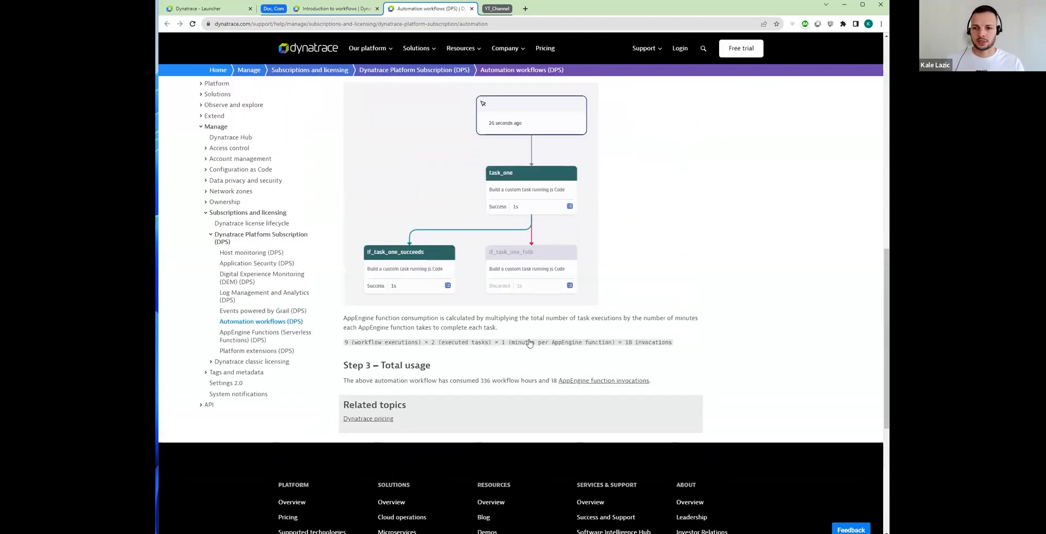
scroll(532, 342, "up", 5)
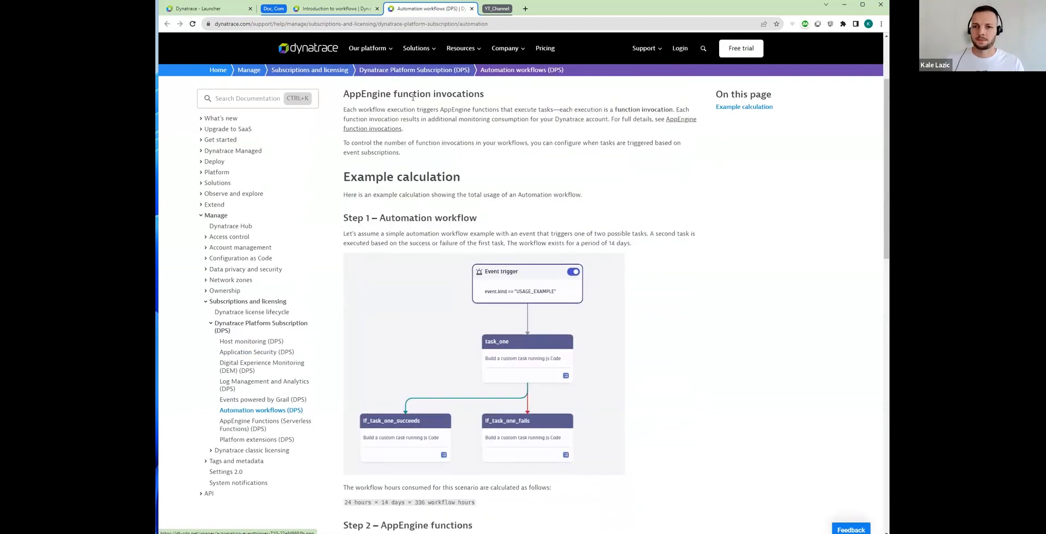
scroll(547, 348, "up", 2)
left_click(275, 8)
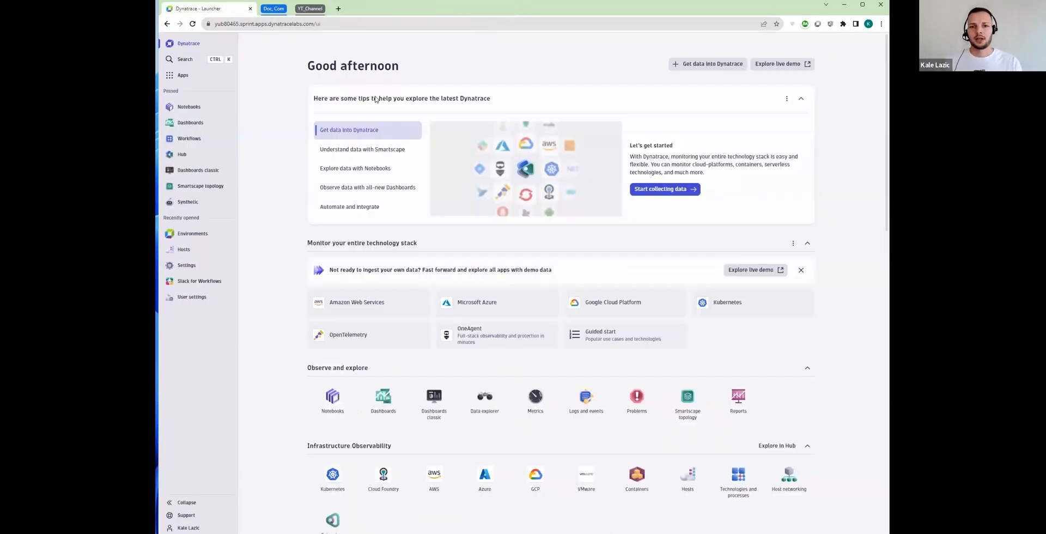
Look through the four YouTube videos in the YT_Channel tab group, covering Notebooks and DQL, infrastructure rightsizing, automation and ownership.
left_click(312, 10)
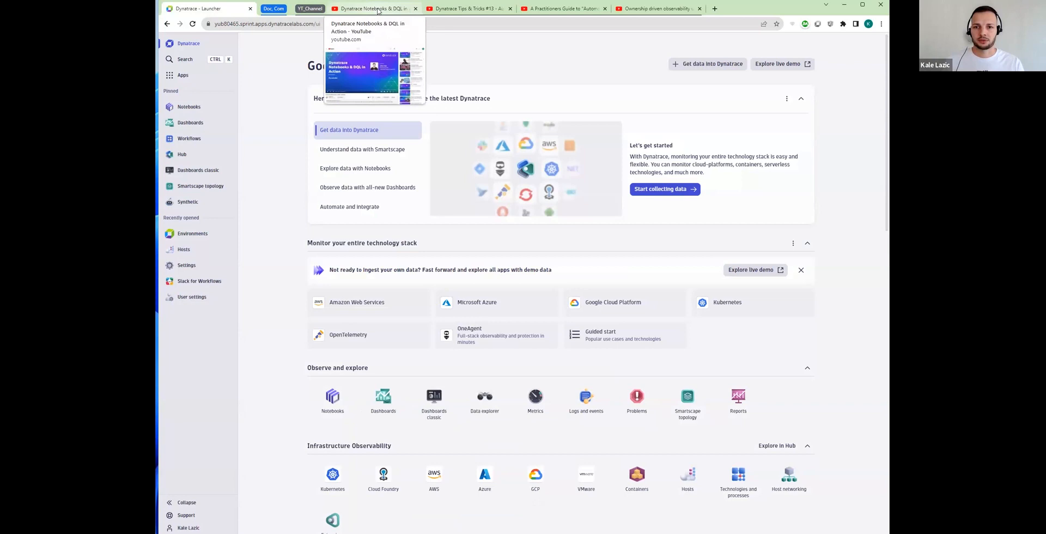
left_click(378, 11)
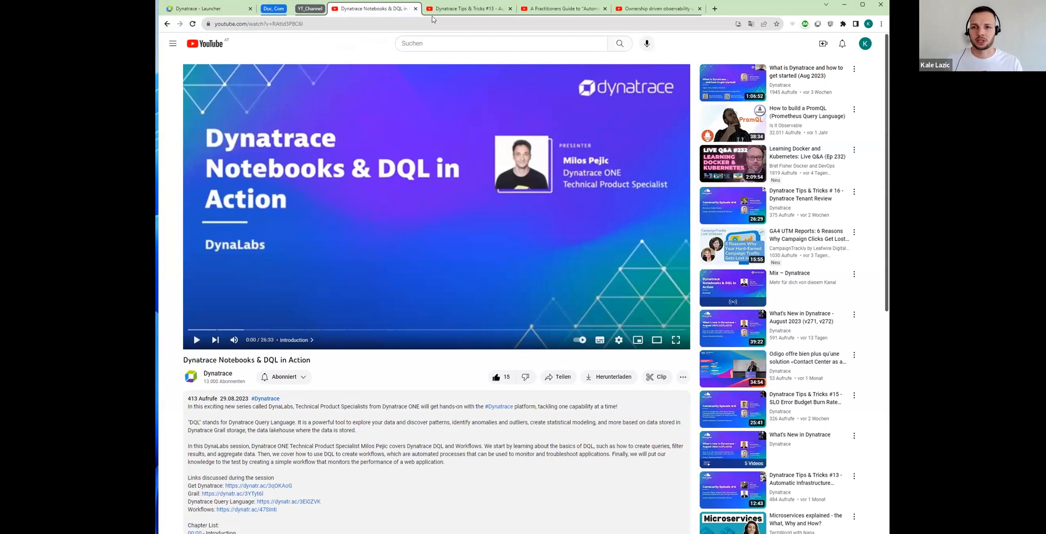
left_click(478, 10)
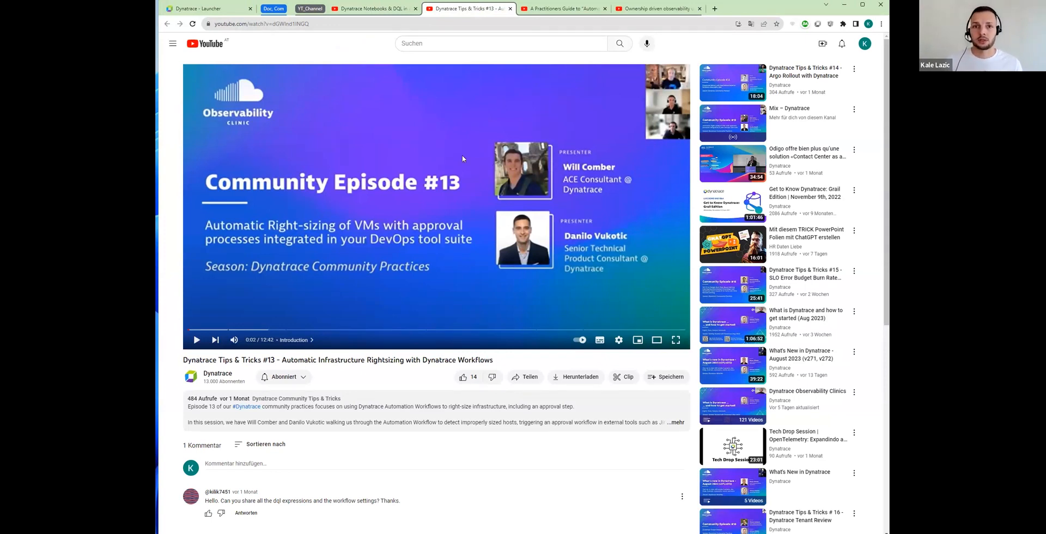
left_click(557, 11)
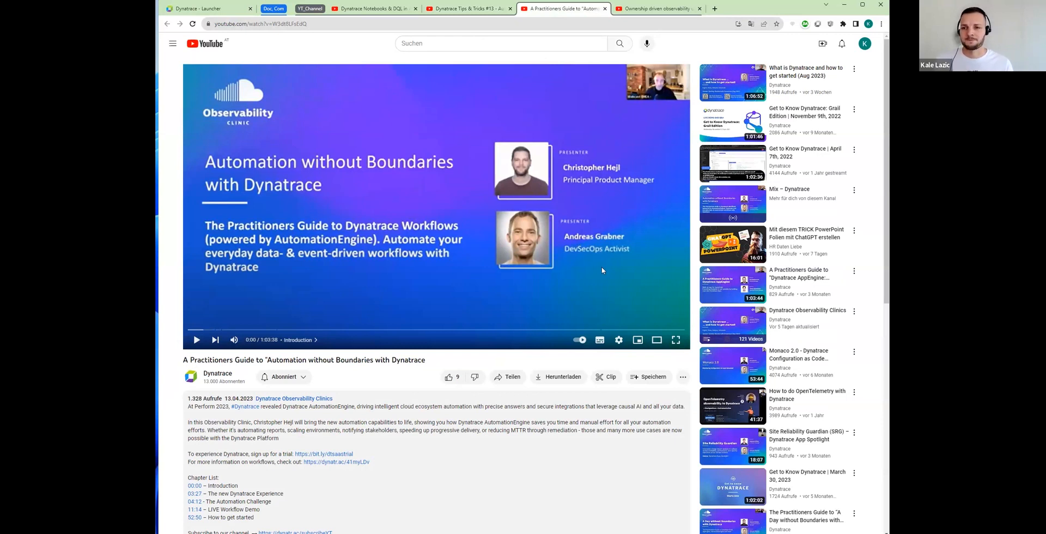
left_click(657, 8)
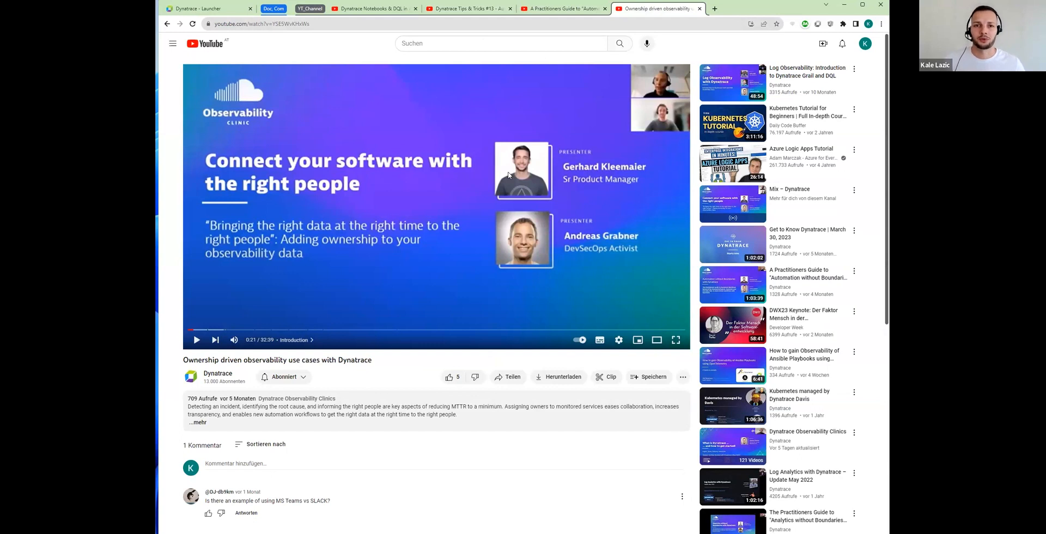
left_click(309, 9)
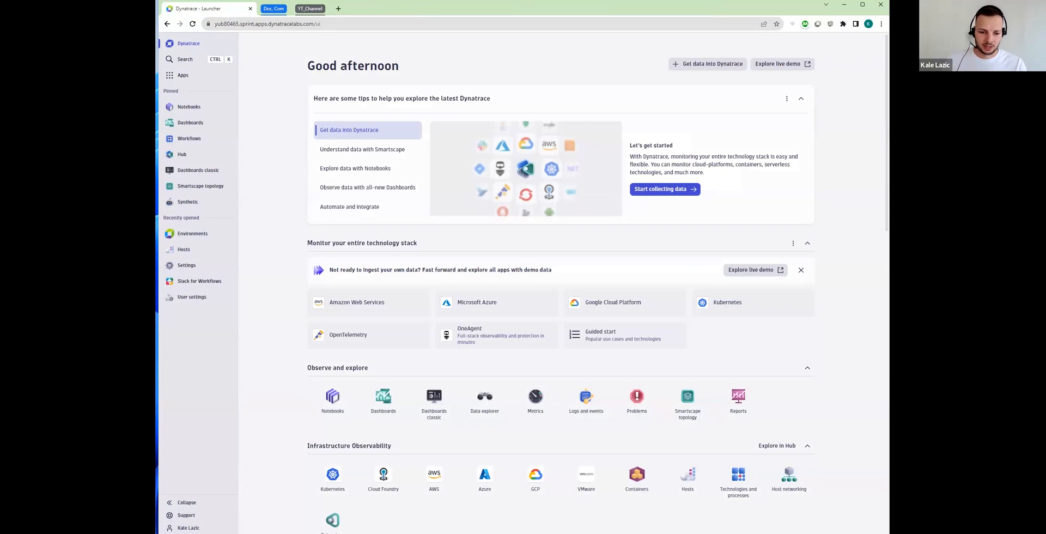
Examine the available support resources, developer resources and the Dynatrace ONE live chat entry.
left_click(200, 519)
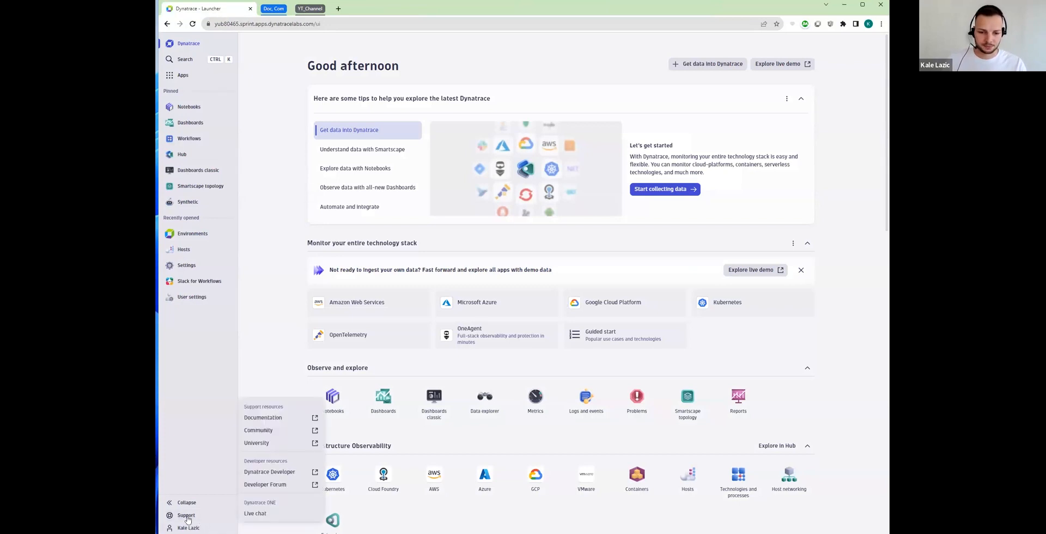
left_click(188, 520)
left_click(192, 517)
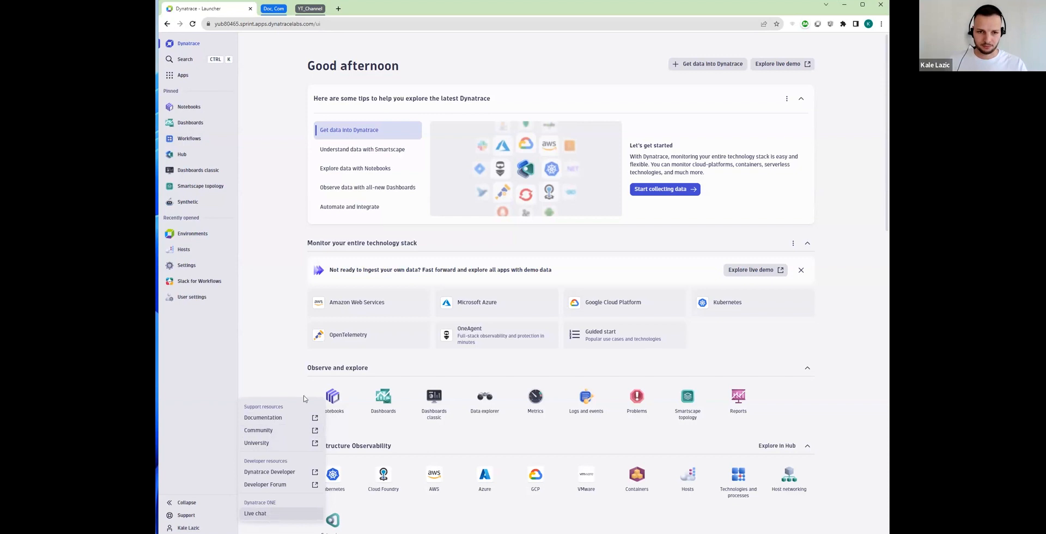
left_click(284, 372)
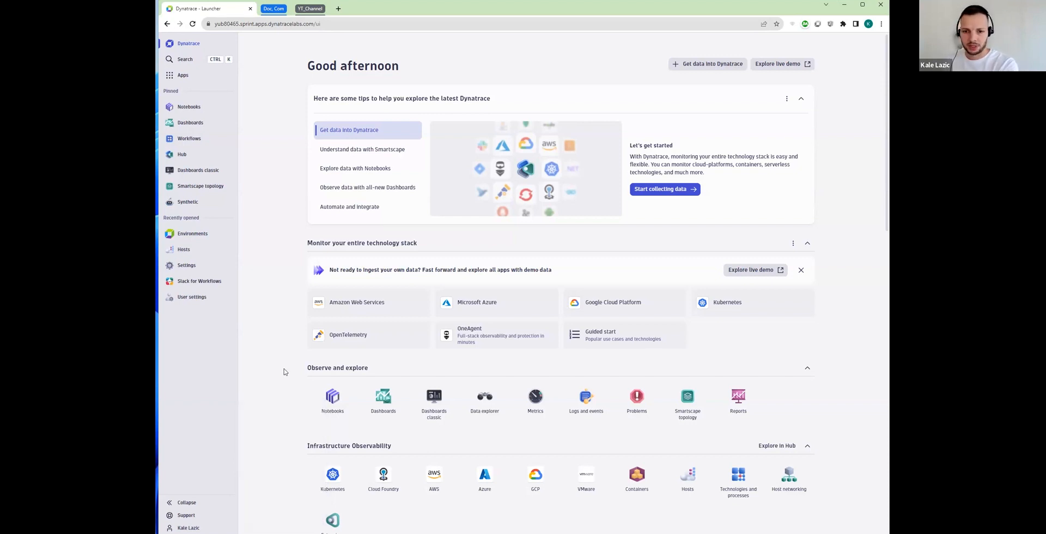
Open the Workflows app and create a new workflow.
key("ctrl+plus")
key("ctrl+plus")
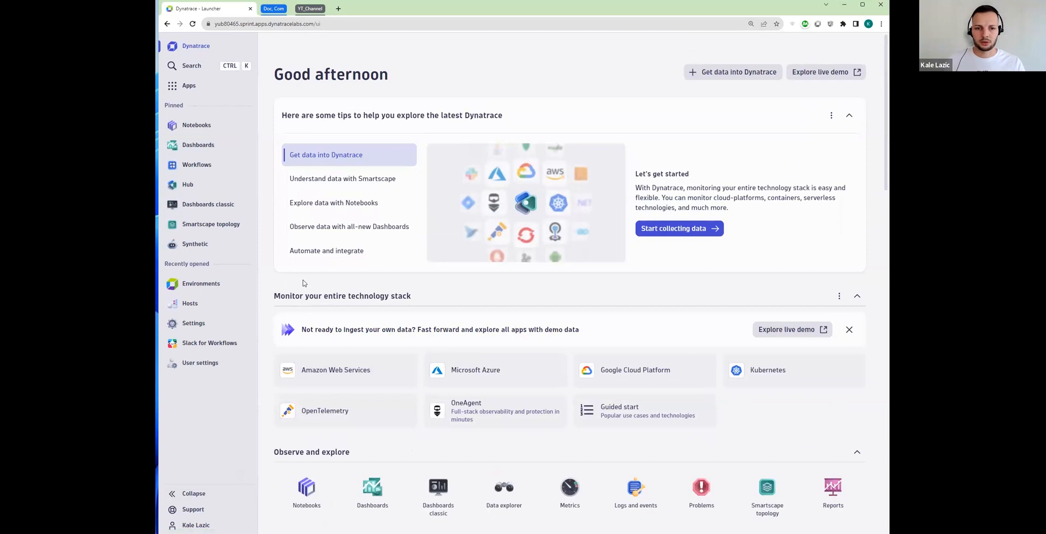
right_click(207, 166)
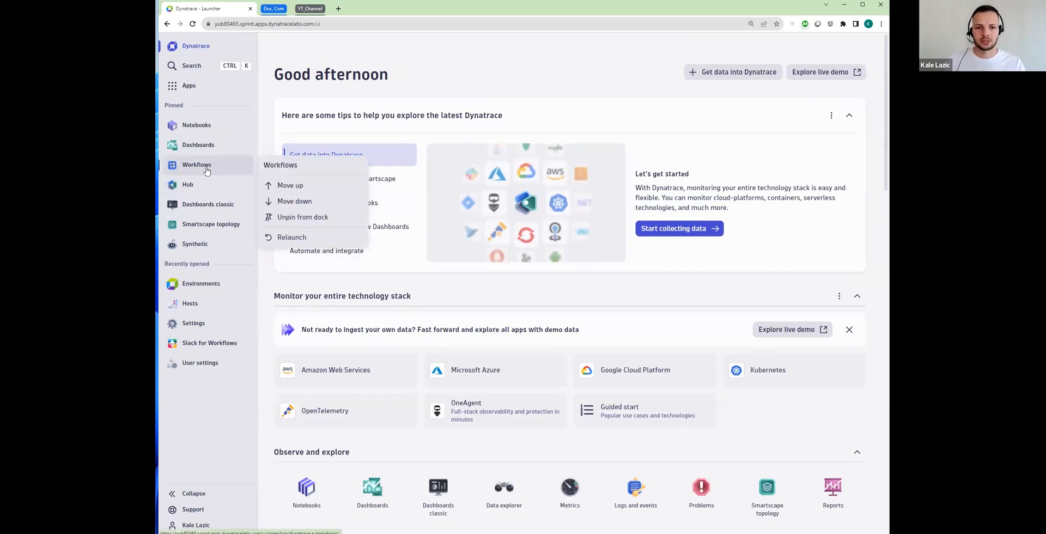
left_click(207, 170)
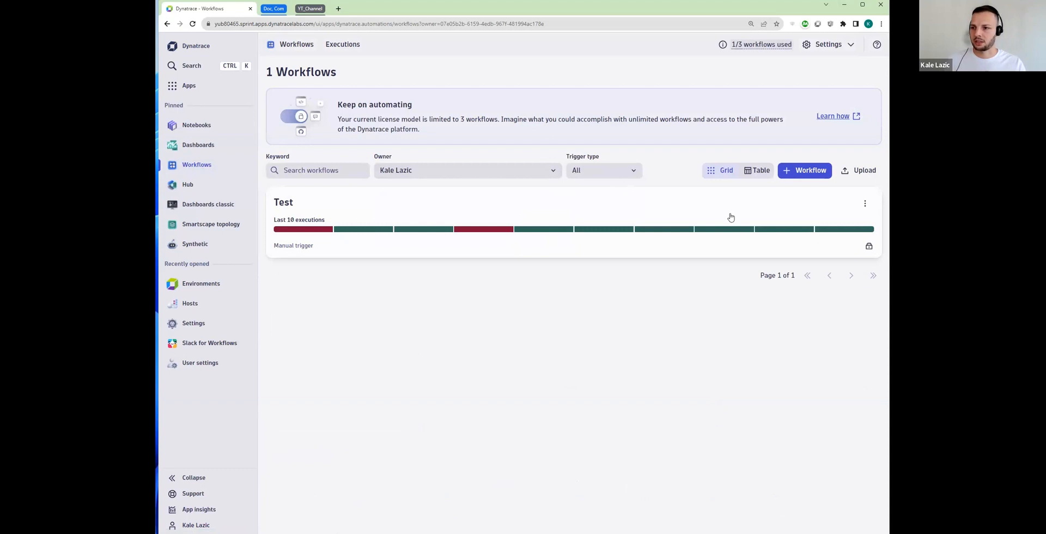
left_click(808, 171)
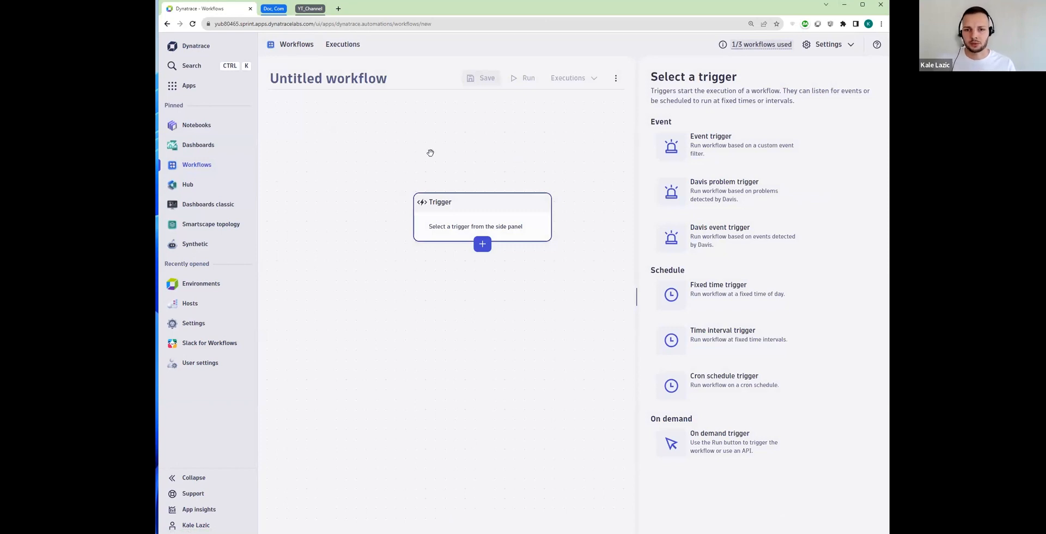
Name the new workflow SlackIntegrationDemo.
left_click(357, 79)
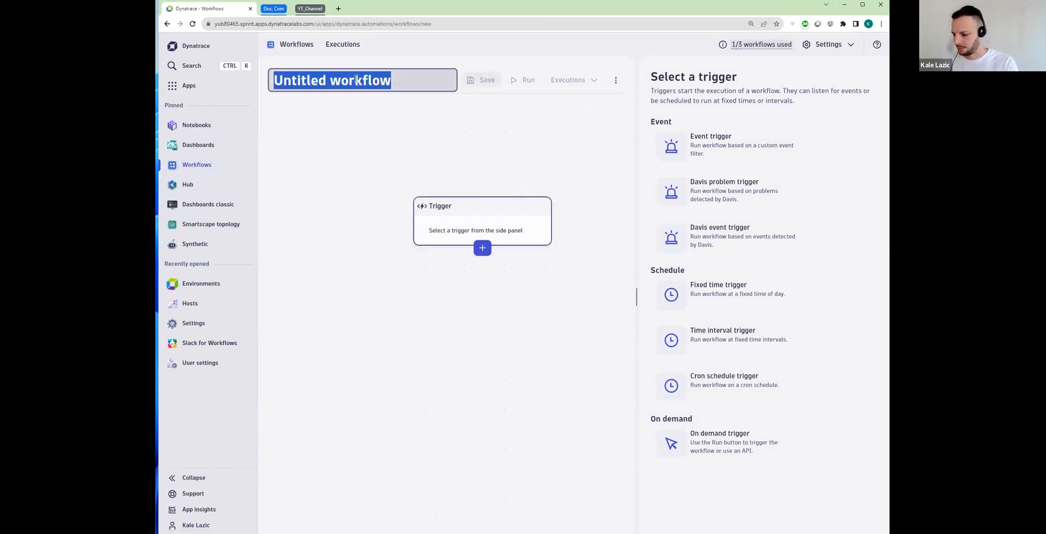
type("Sla")
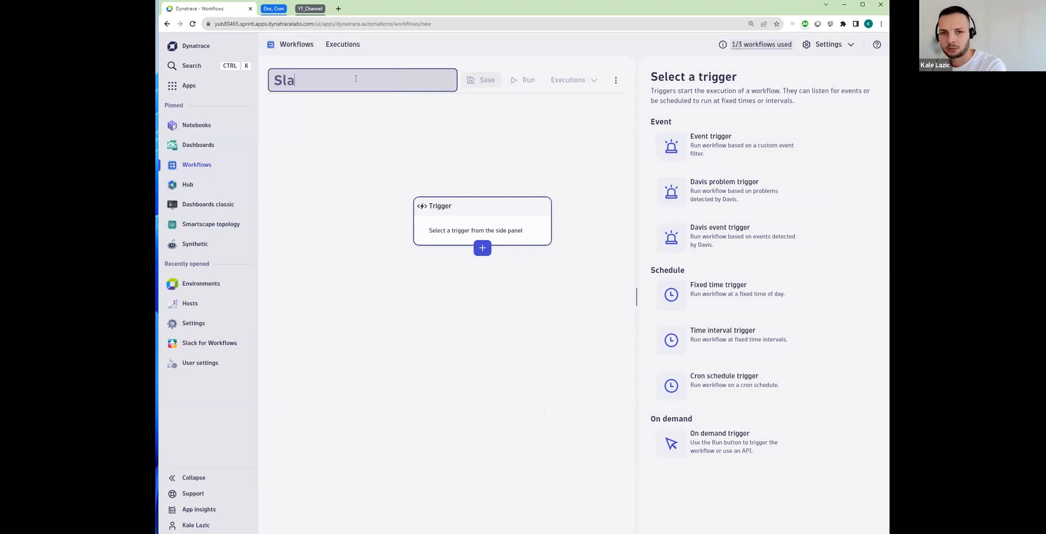
type("ckIntegr")
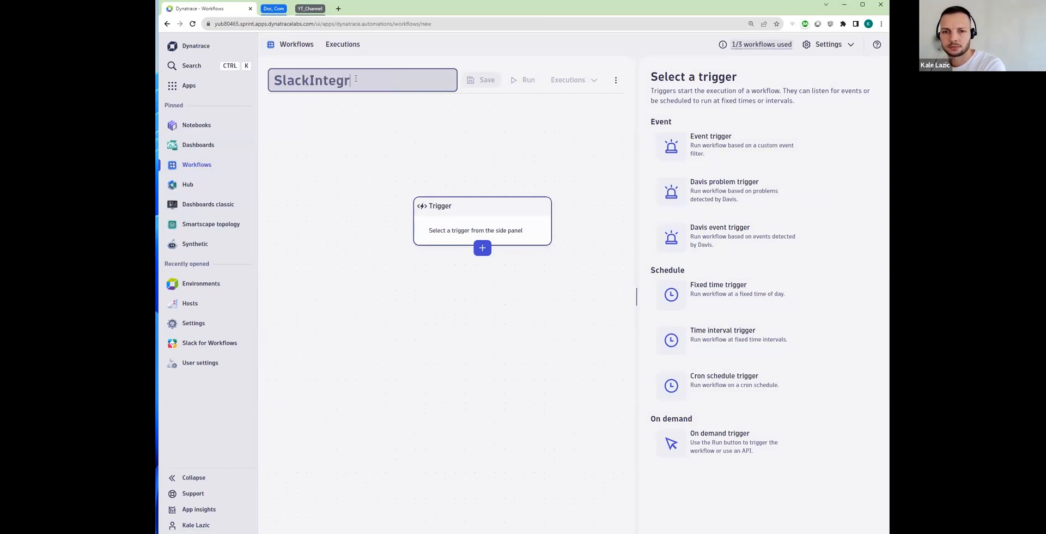
type("ationDemo")
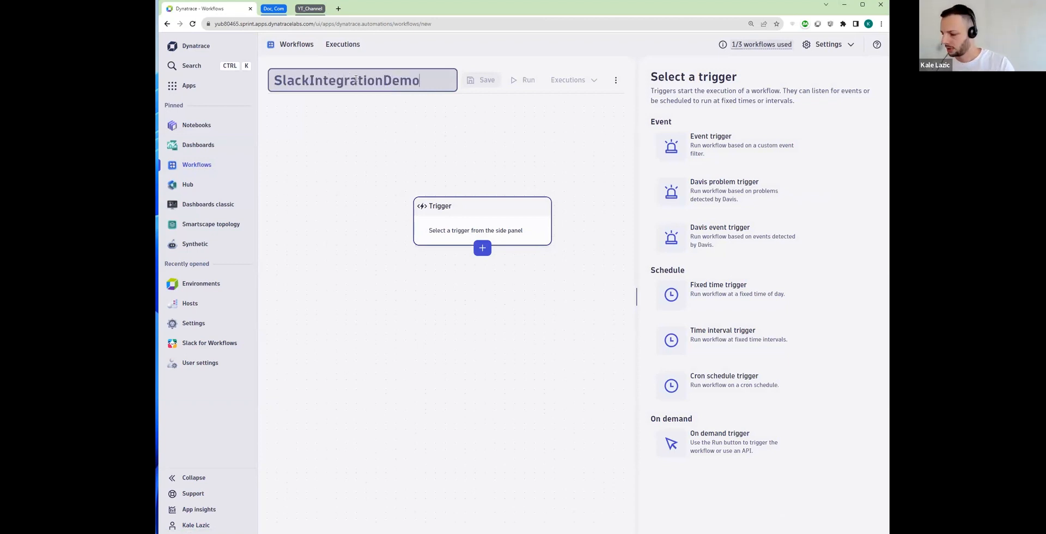
key("Return")
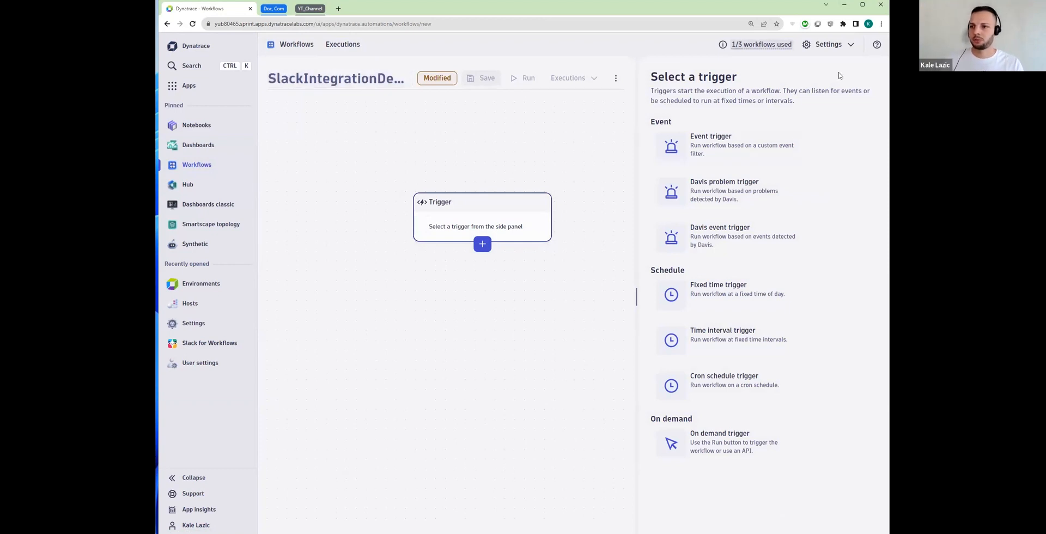
Examine the workflow authorization settings with their primary and secondary permissions in a separate browser tab, and close that tab.
left_click(849, 48)
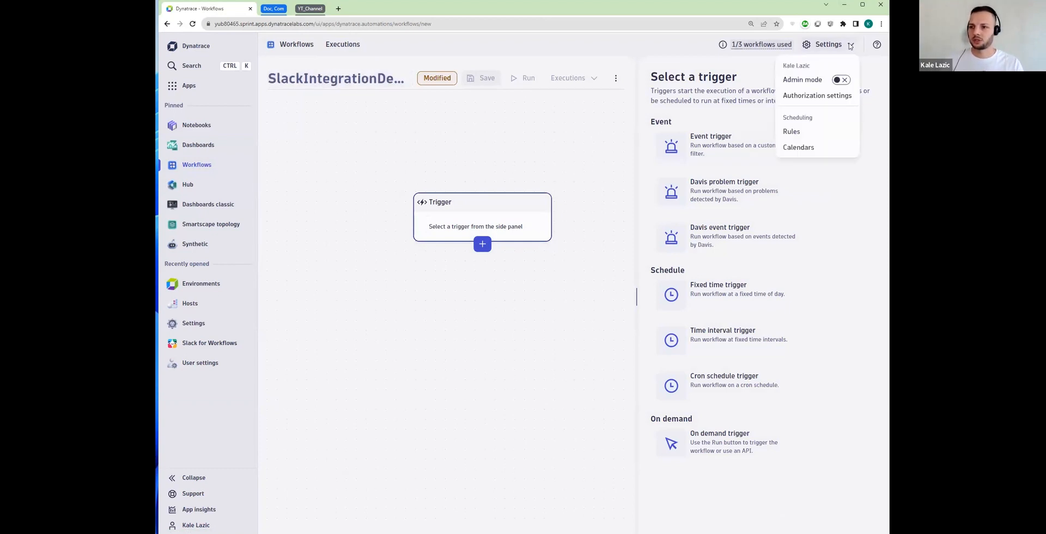
middle_click(810, 98)
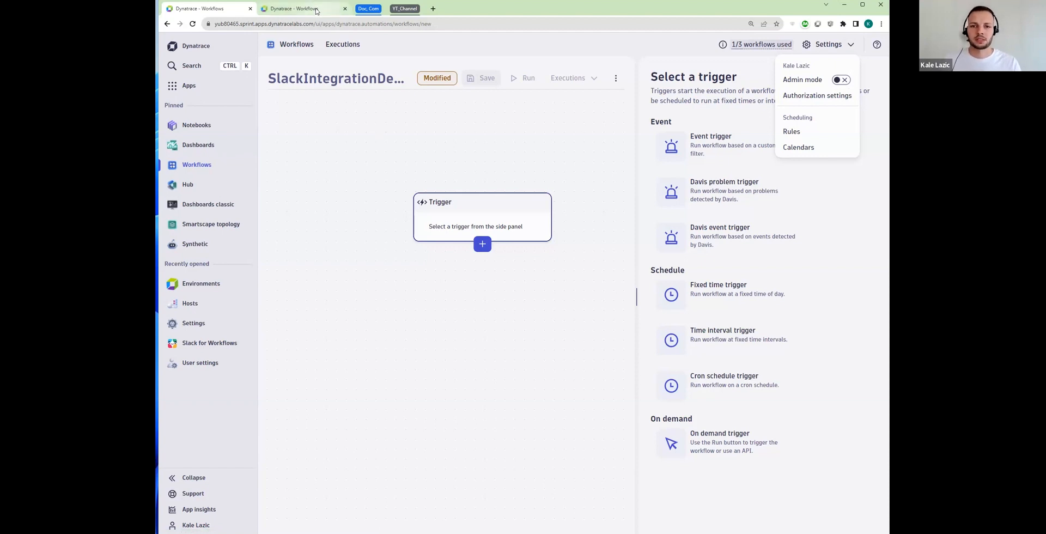
mouse_move(316, 10)
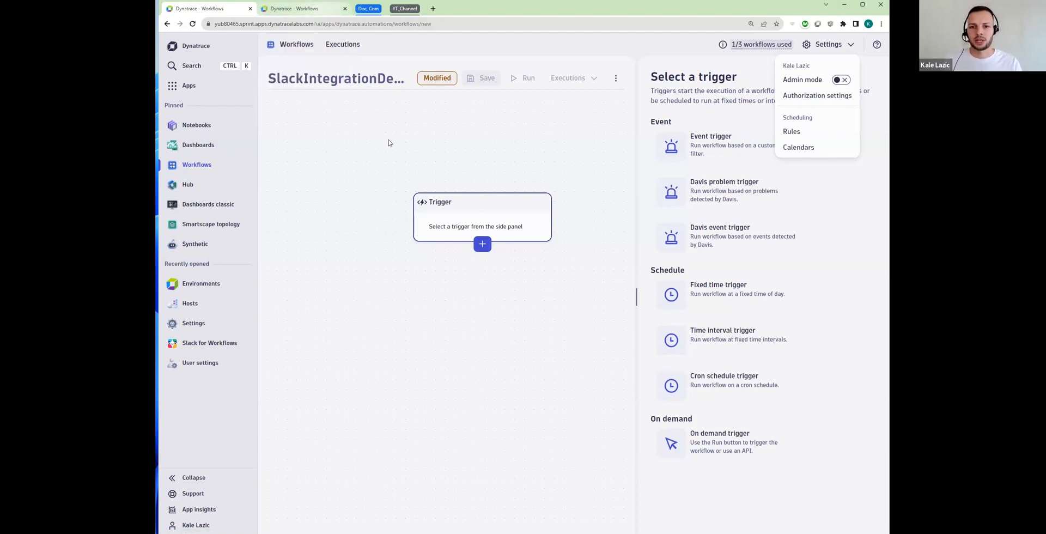
key("ctrl+Tab")
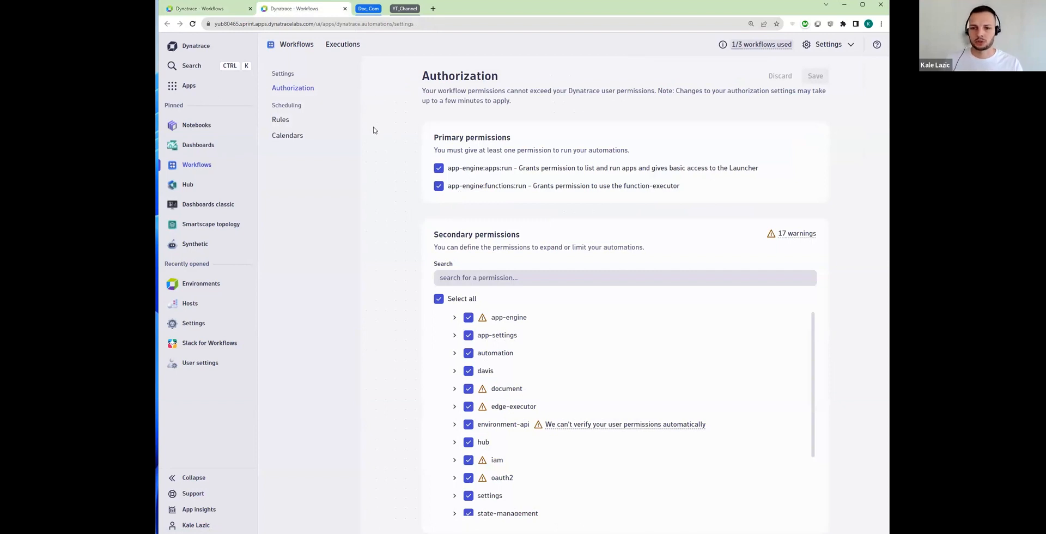
left_click(345, 9)
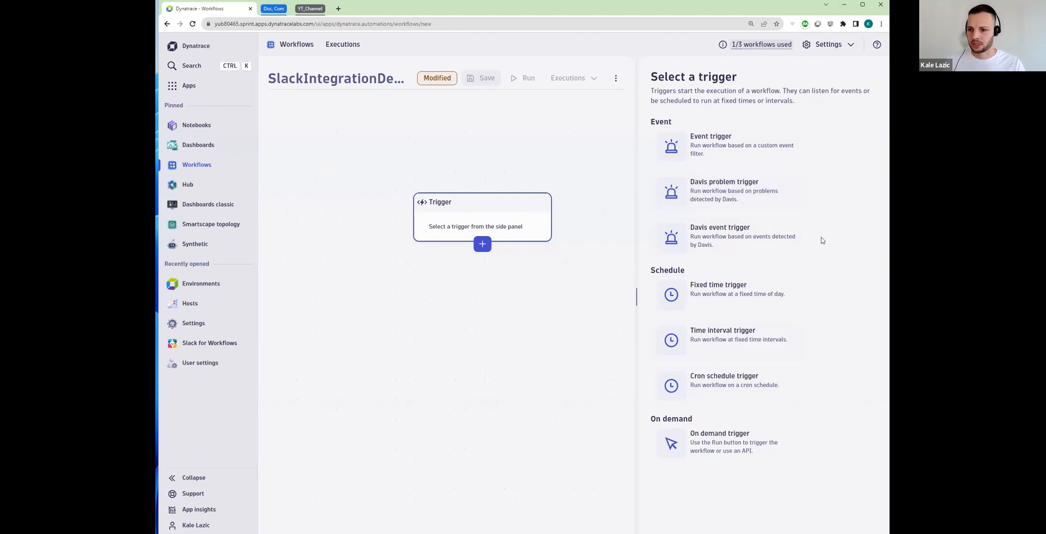
Give the workflow an on demand trigger and look through its sample API script.
left_click(742, 447)
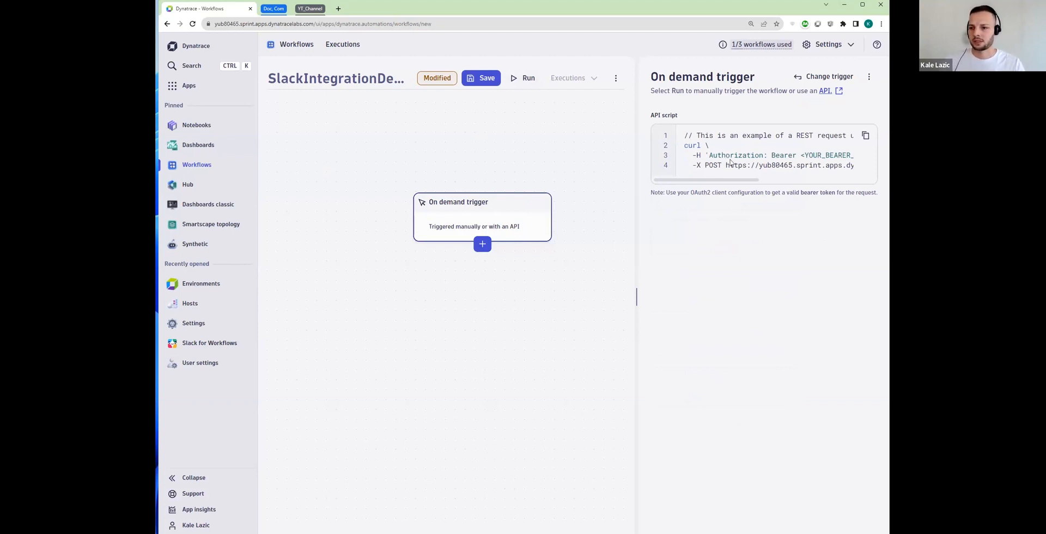
scroll(736, 183, "right", 2)
scroll(791, 179, "right", 2)
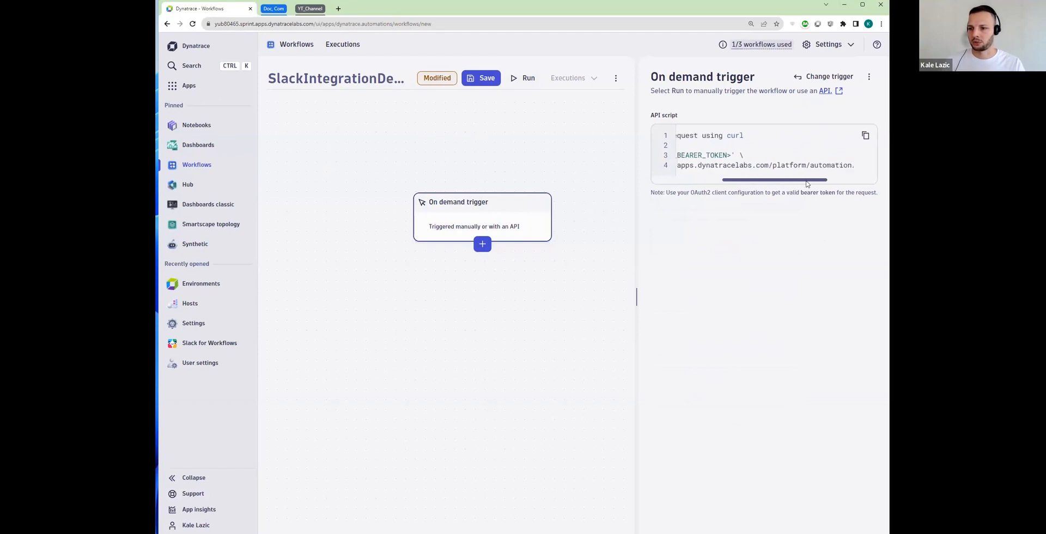
left_click_drag(769, 181, 711, 183)
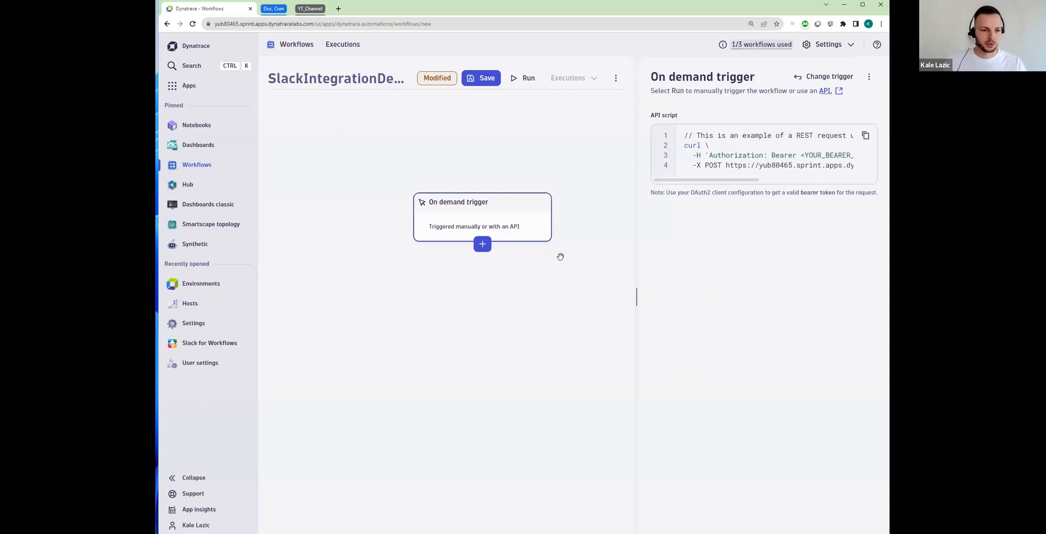
Add a task after the on demand trigger that uses the Execute DQL Query action.
left_click(482, 244)
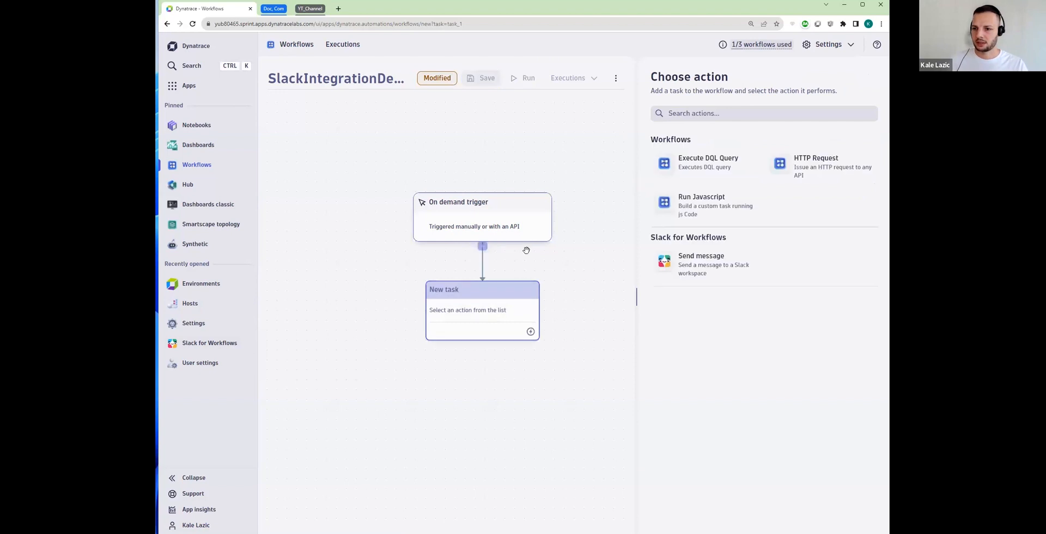
left_click(709, 164)
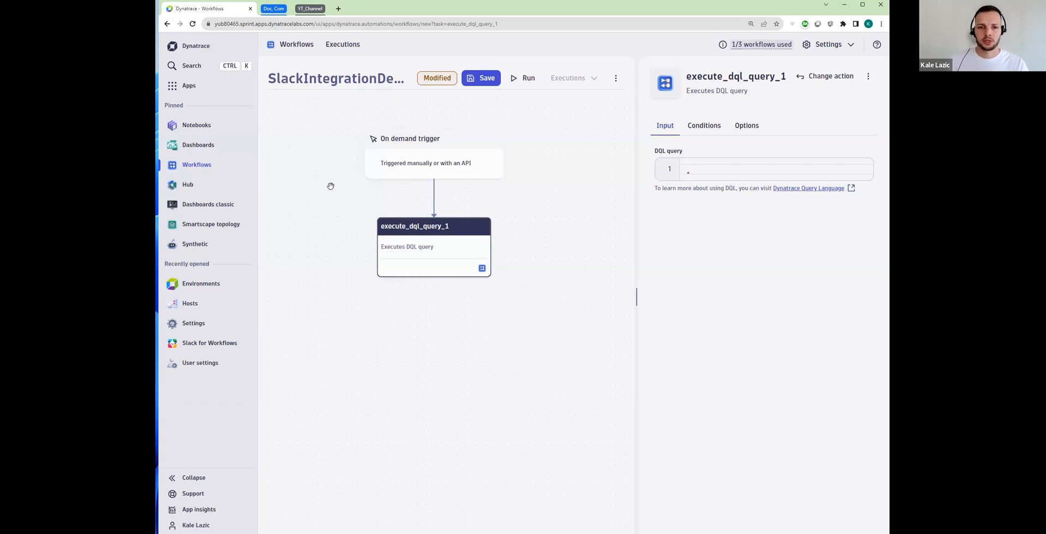
Open Notebooks in a separate browser tab and copy the whole error log query from the first section of the untitled notebook.
right_click(219, 128)
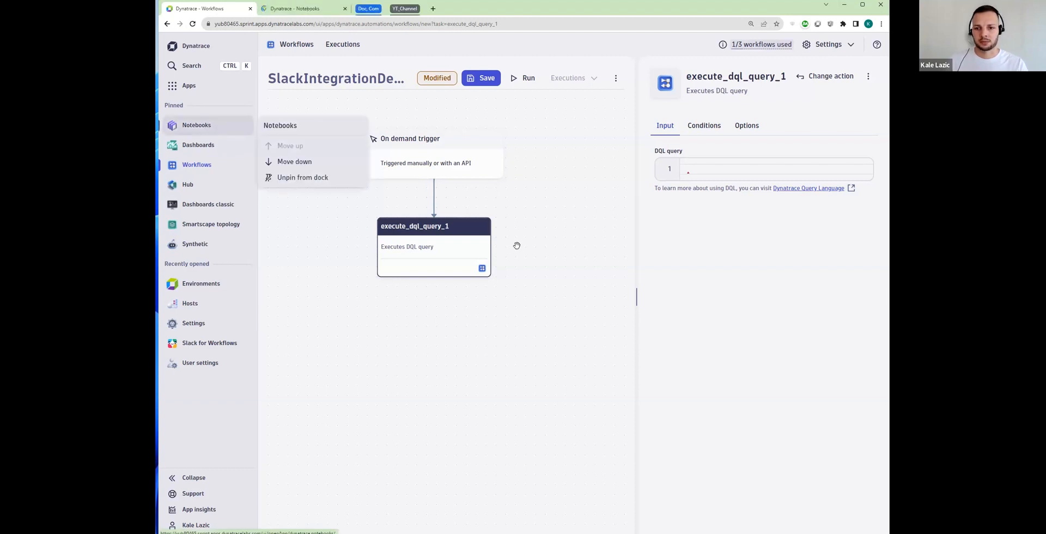
left_click(325, 140)
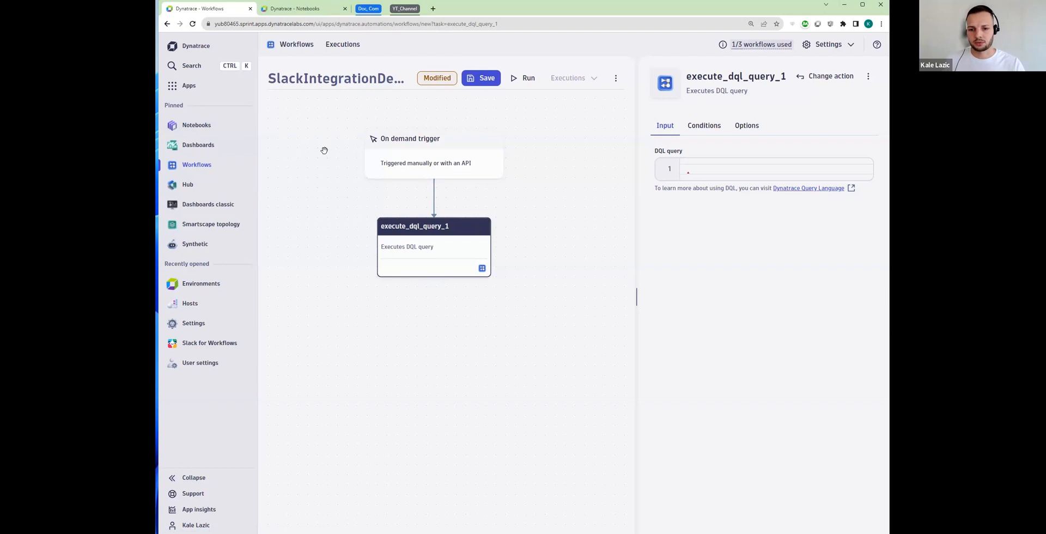
mouse_move(442, 245)
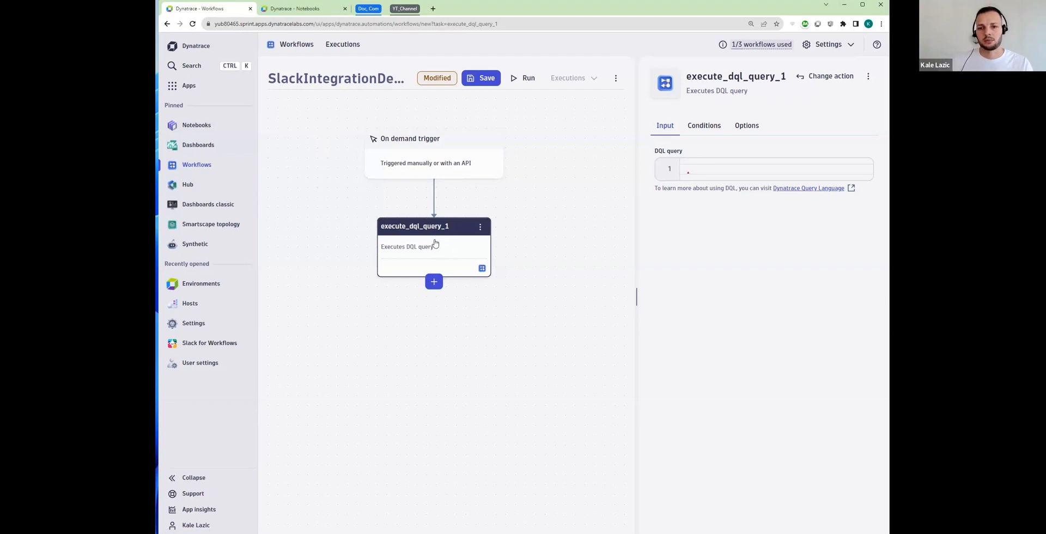
left_click(290, 9)
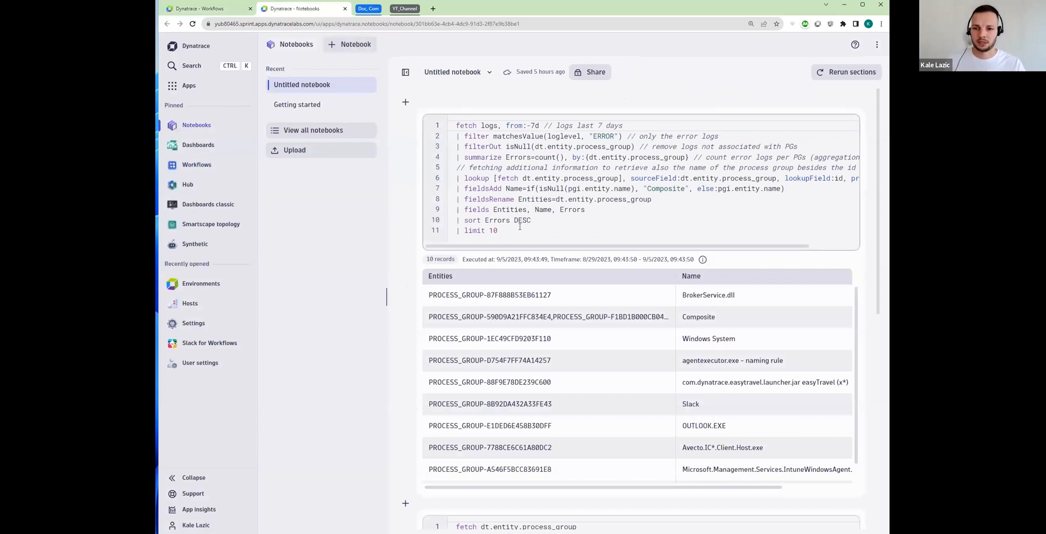
left_click_drag(515, 230, 450, 121)
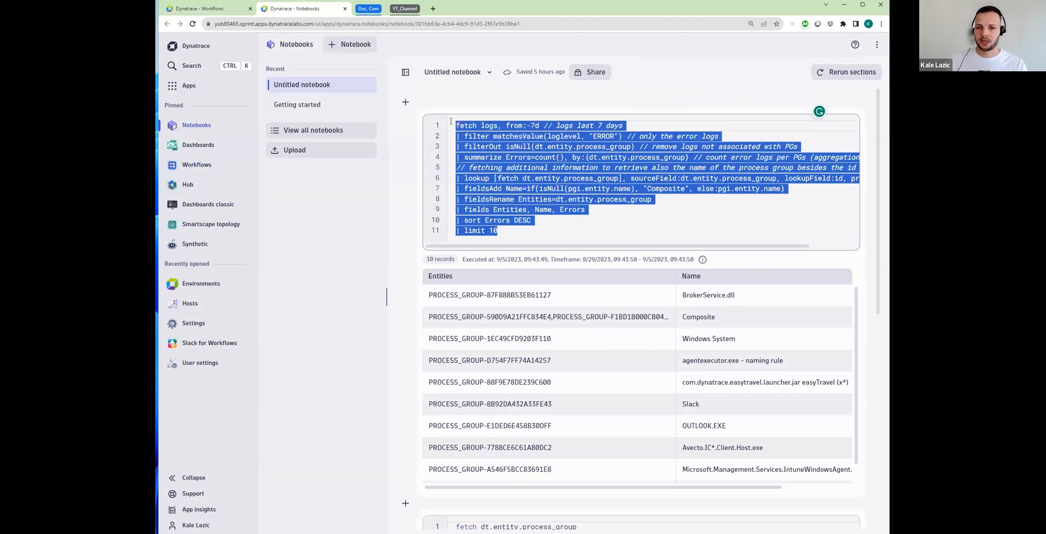
right_click(518, 158)
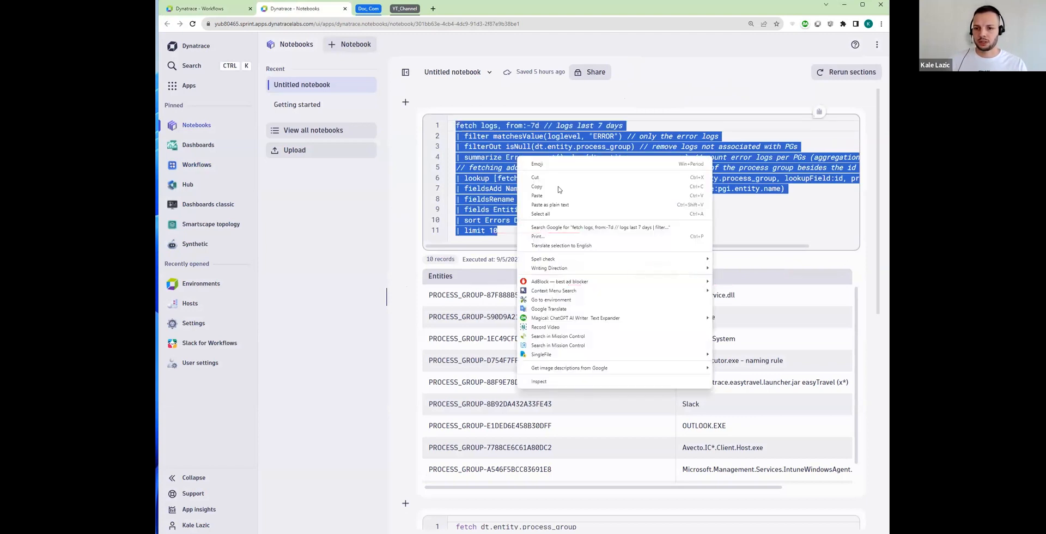
left_click(558, 187)
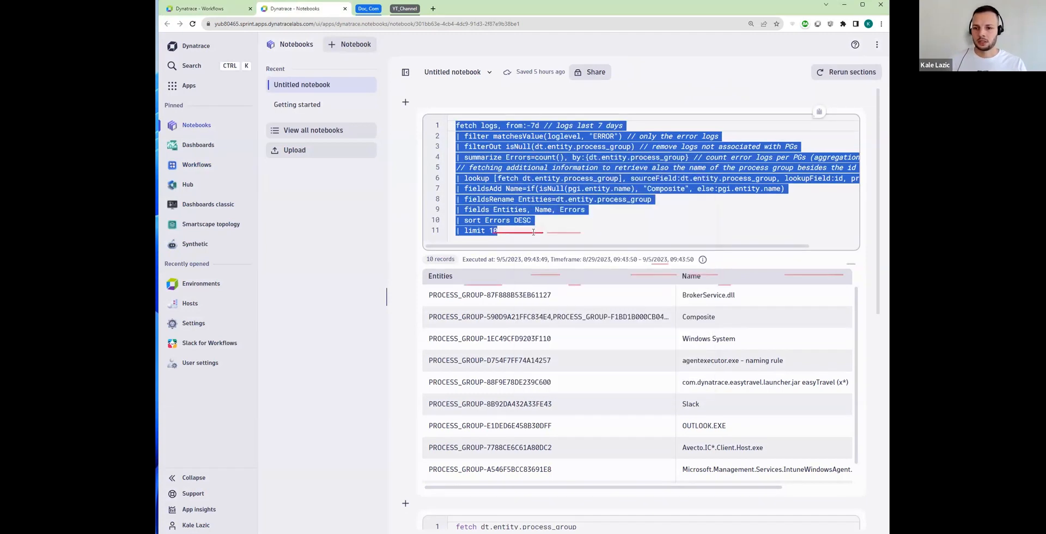
Run the notebook's error log query and examine the Entities, Name and Errors columns of its results.
left_click(533, 232)
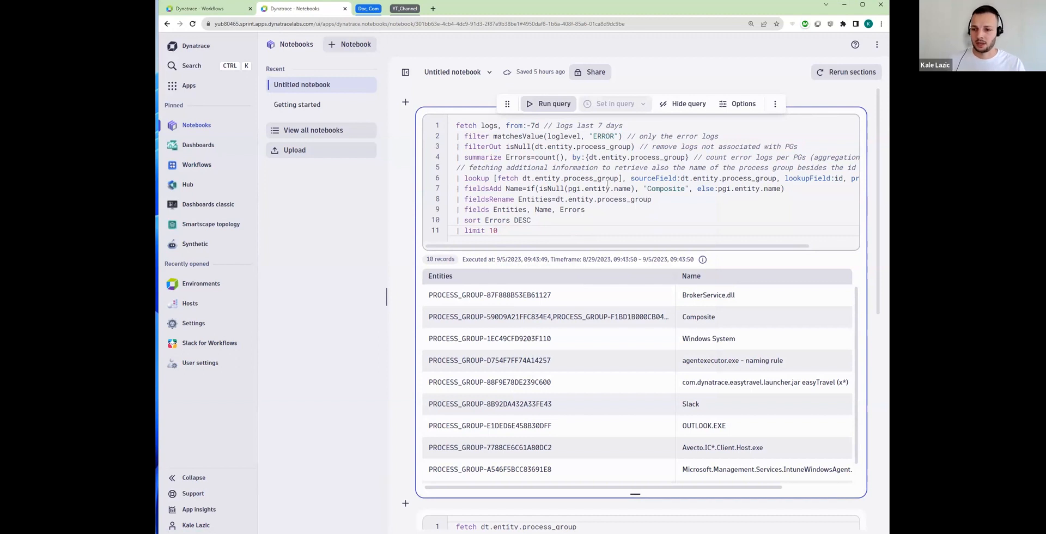
left_click(554, 103)
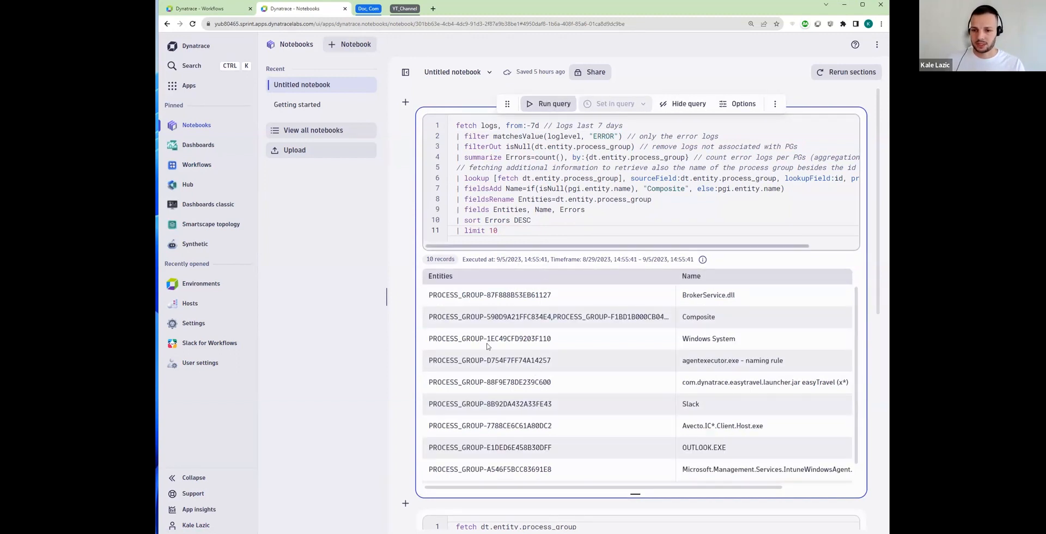
left_click(523, 298)
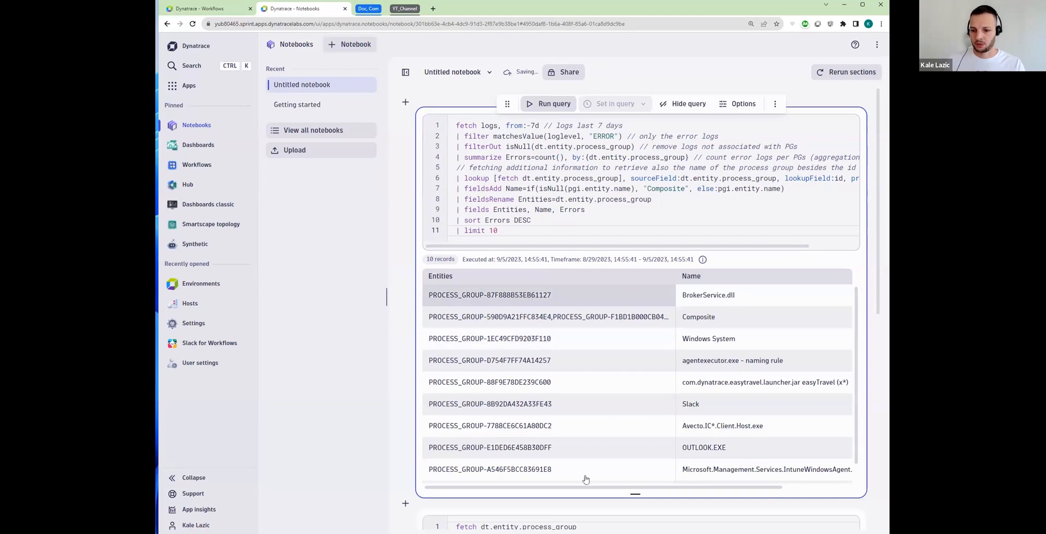
scroll(599, 489, "right", 3)
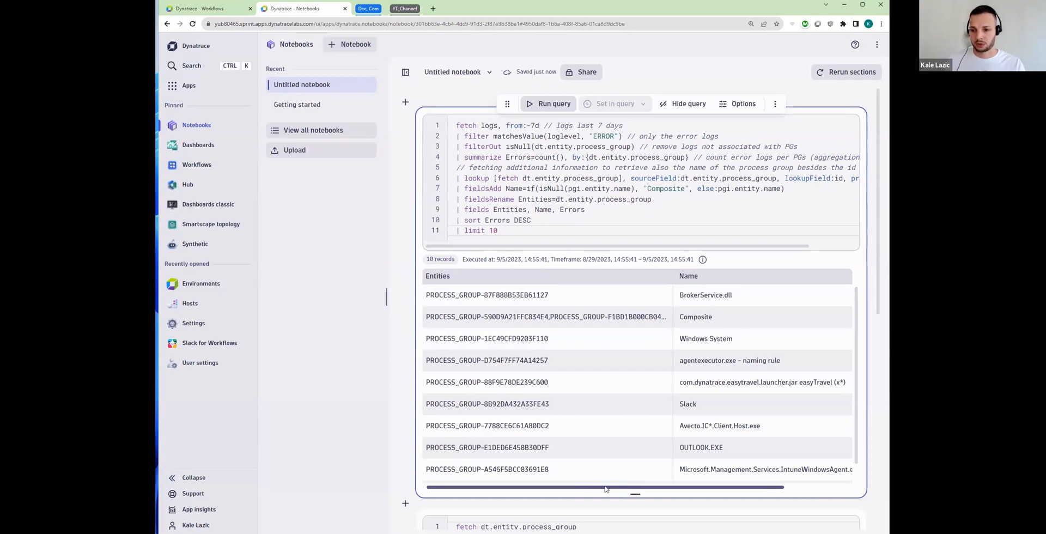
left_click_drag(652, 487, 705, 488)
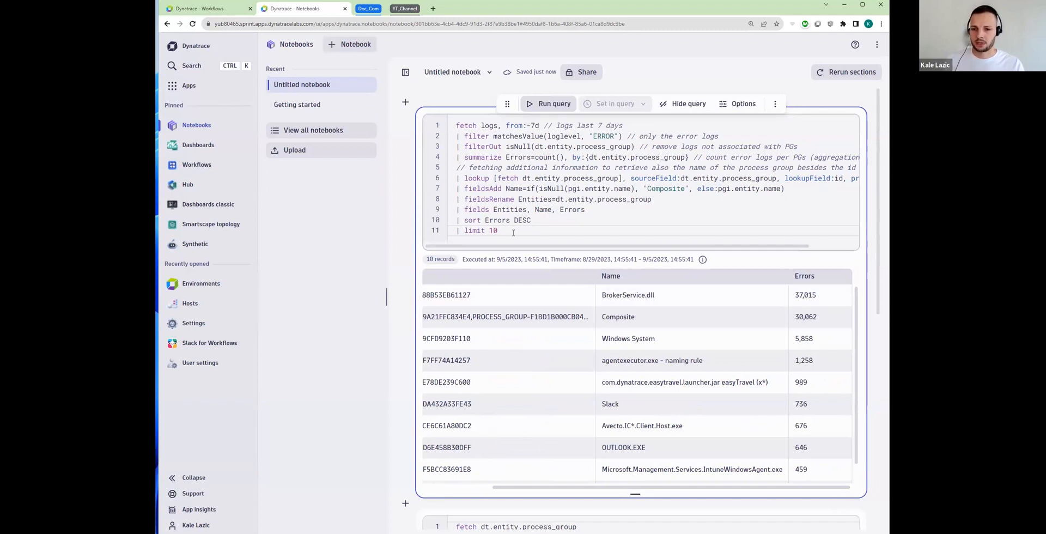
Copy the complete error log query from the notebook into the workflow task's DQL query and widen the task's details area.
left_click_drag(507, 229, 450, 117)
right_click(531, 157)
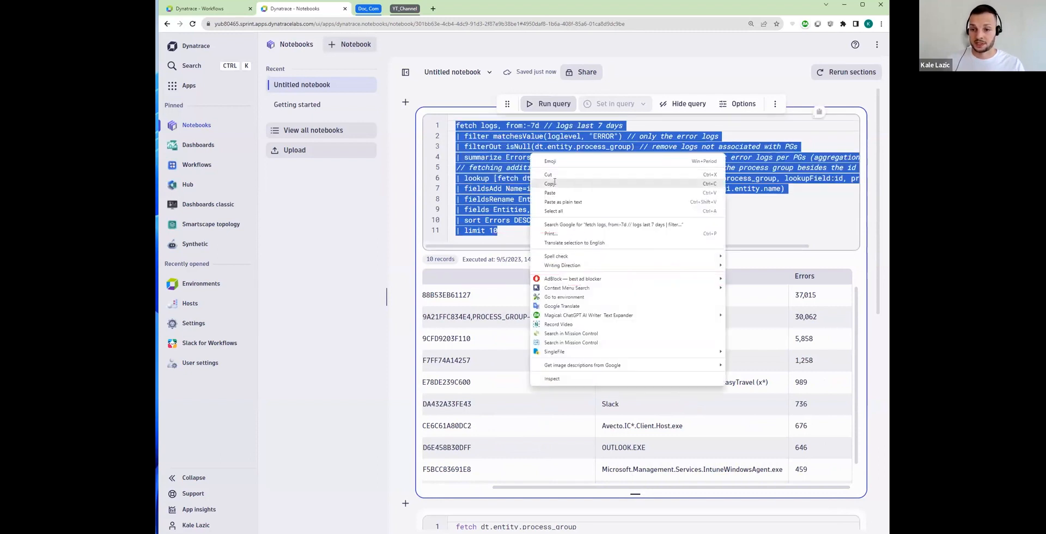
left_click(553, 183)
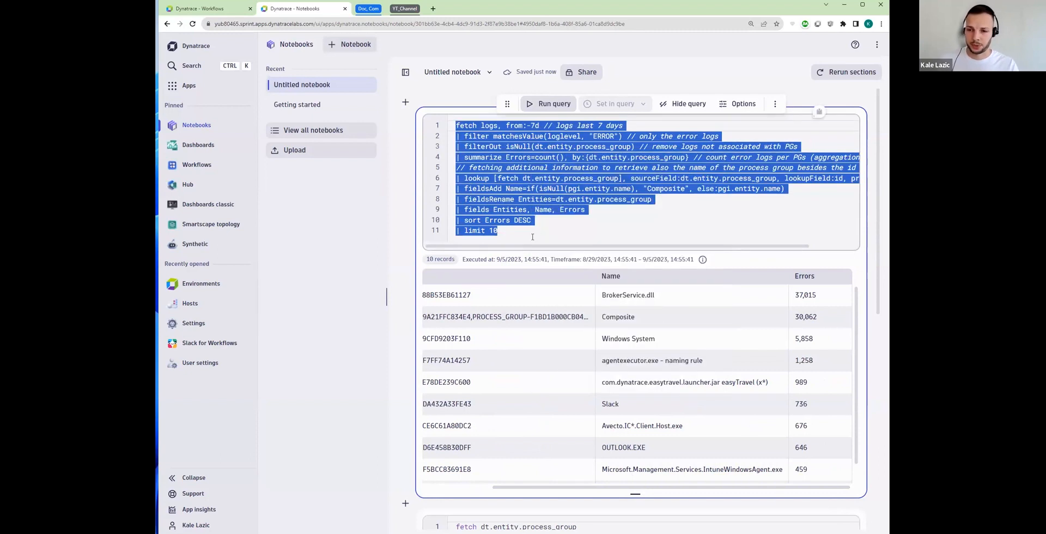
left_click(222, 10)
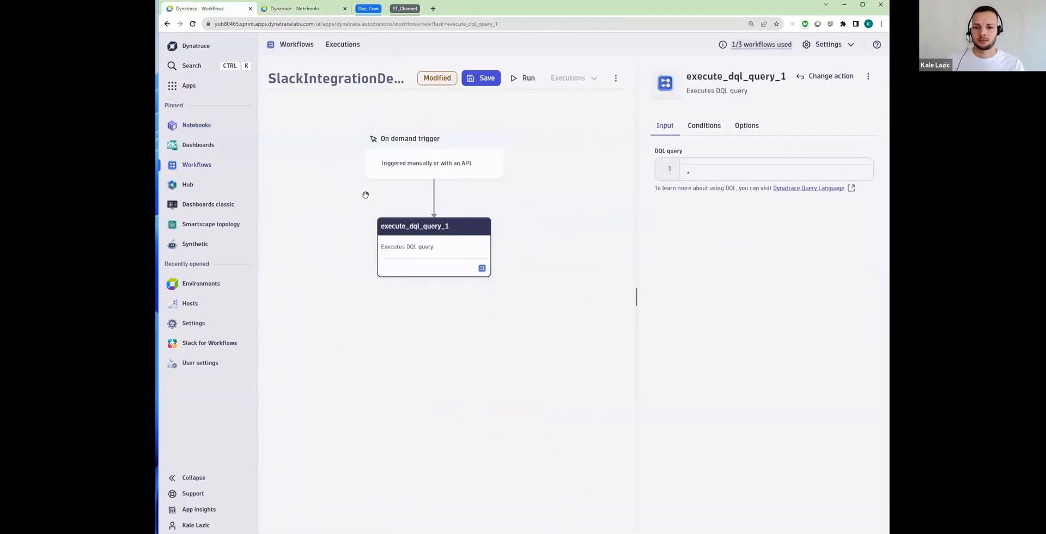
left_click(701, 169)
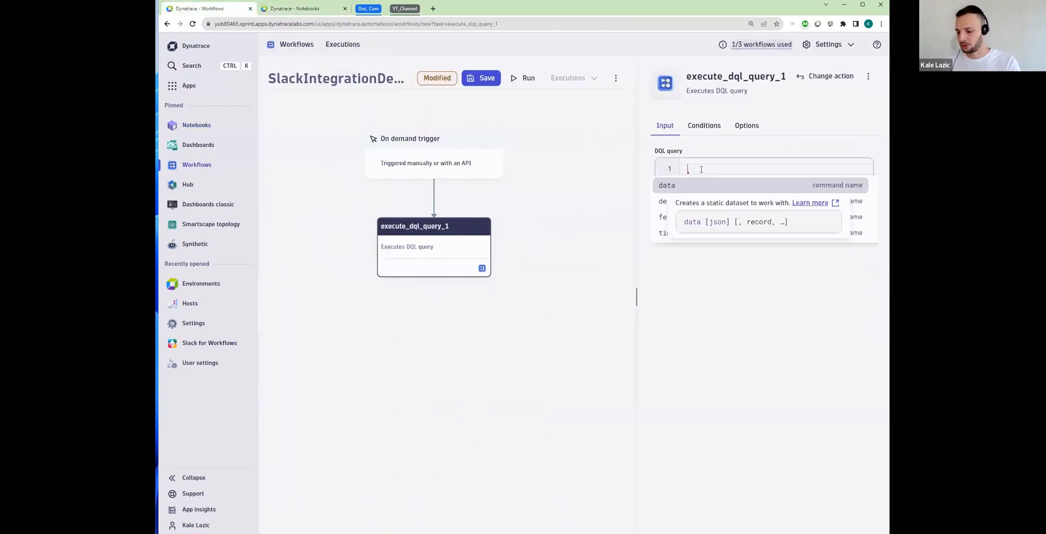
key("ctrl+v")
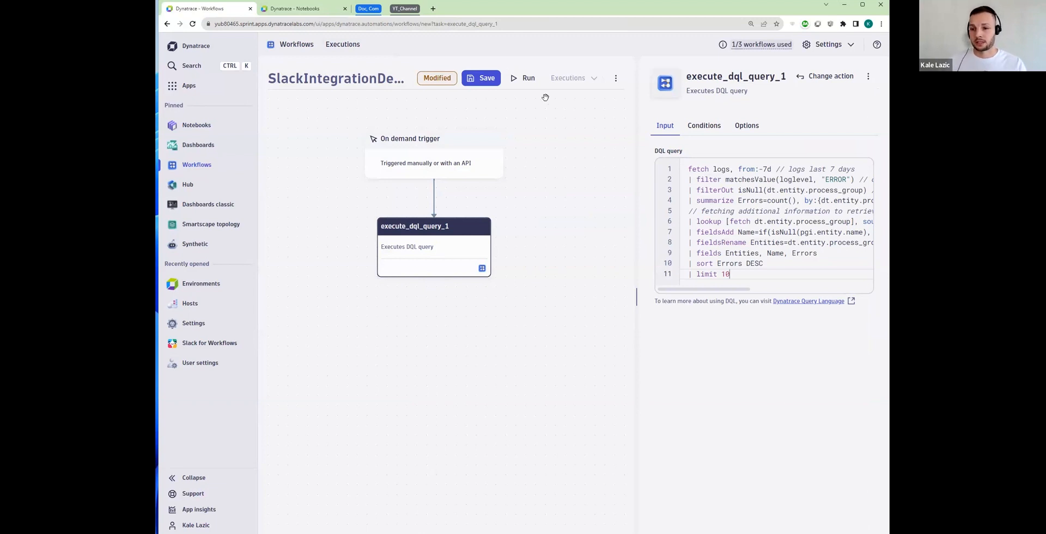
left_click_drag(635, 233, 599, 237)
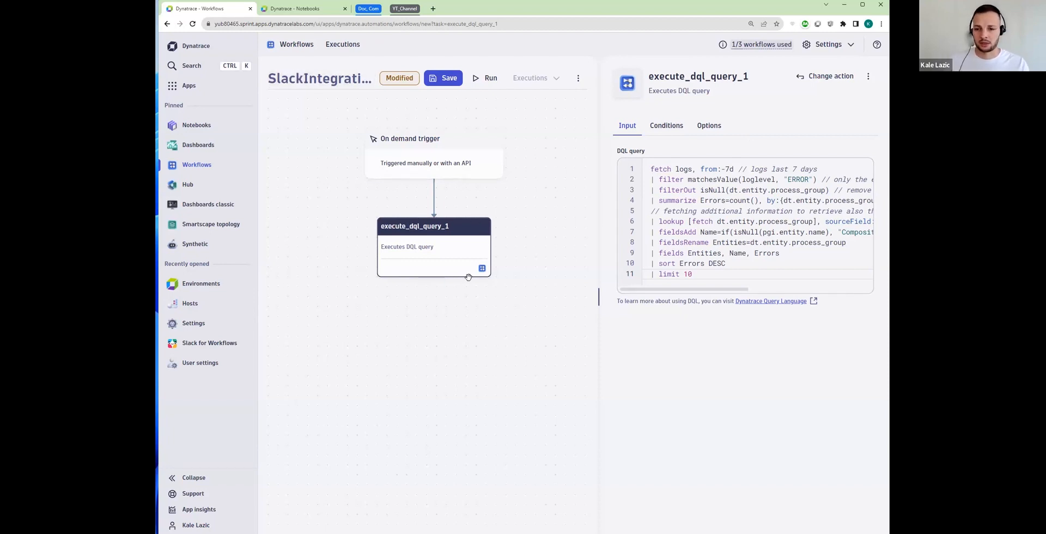
Rename the DQL query task as fetch_log_error_count_by_pg.
left_click(480, 226)
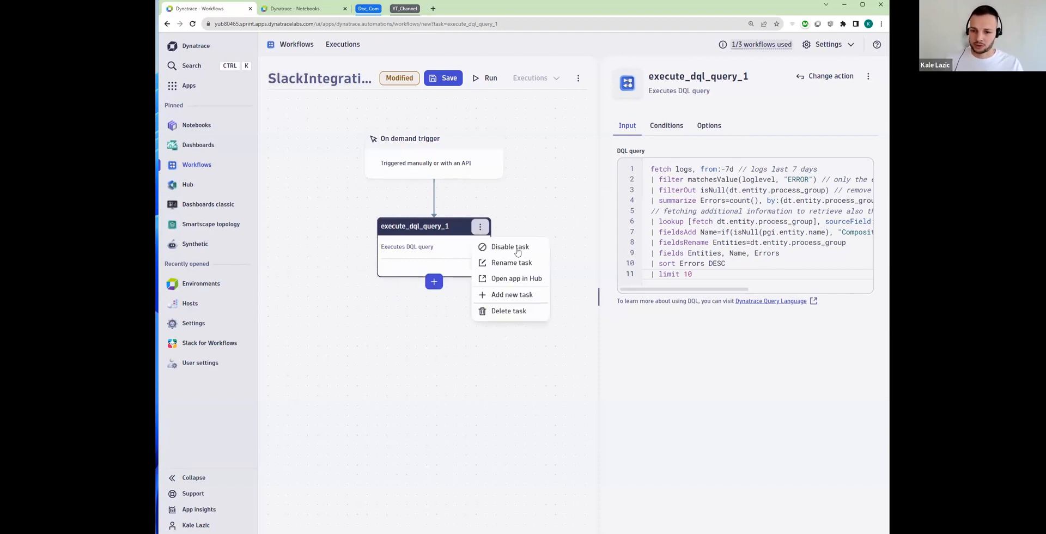
left_click(527, 265)
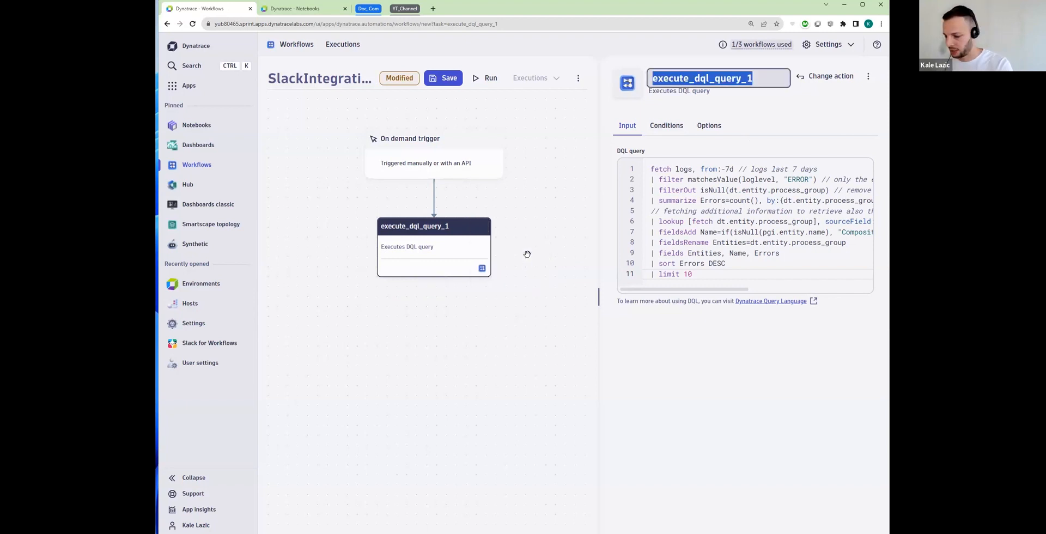
type("fetch")
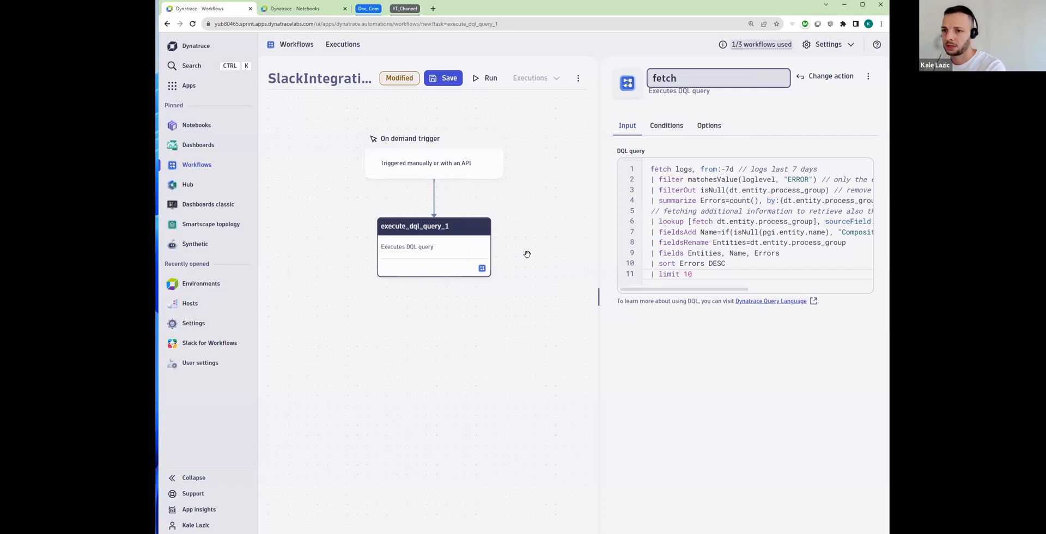
type("_log_error_")
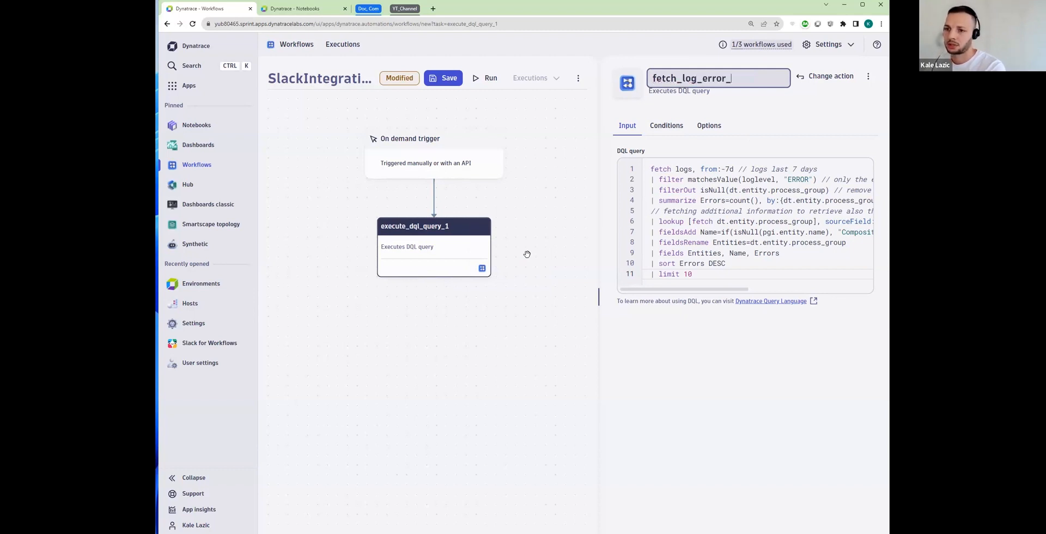
type("count_b")
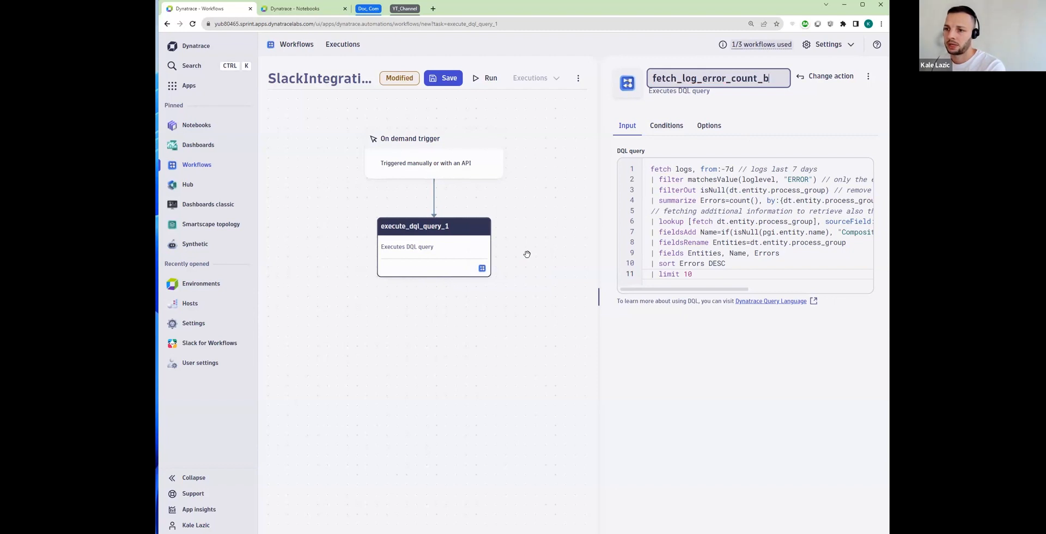
type("y_pg")
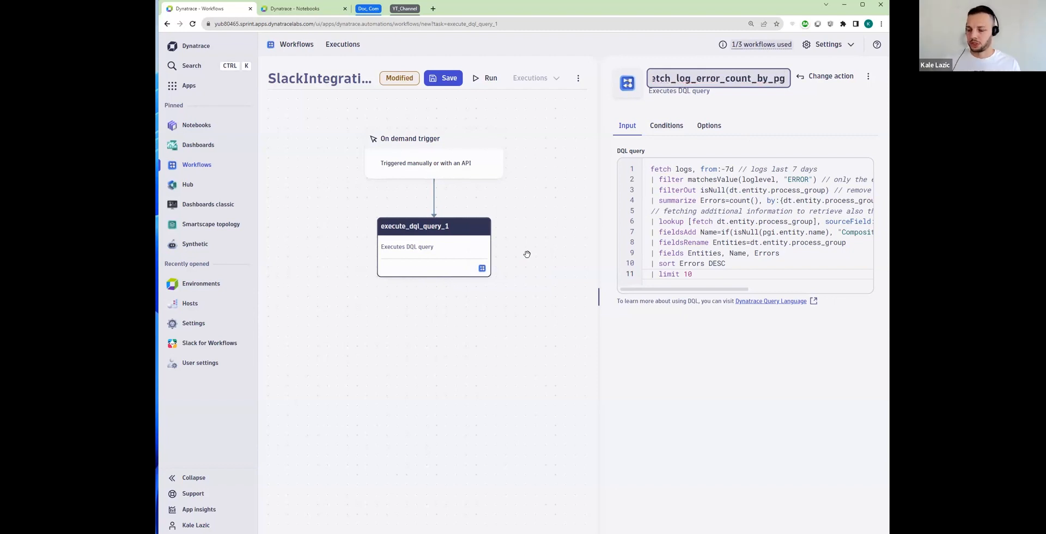
key("Return")
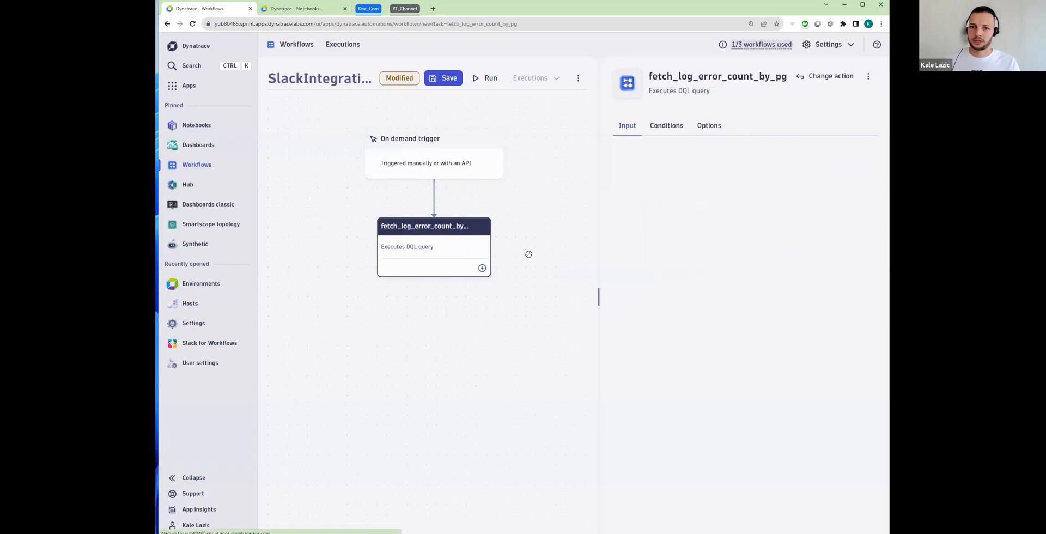
Save the SlackIntegrationDemo workflow and run it.
left_click(444, 80)
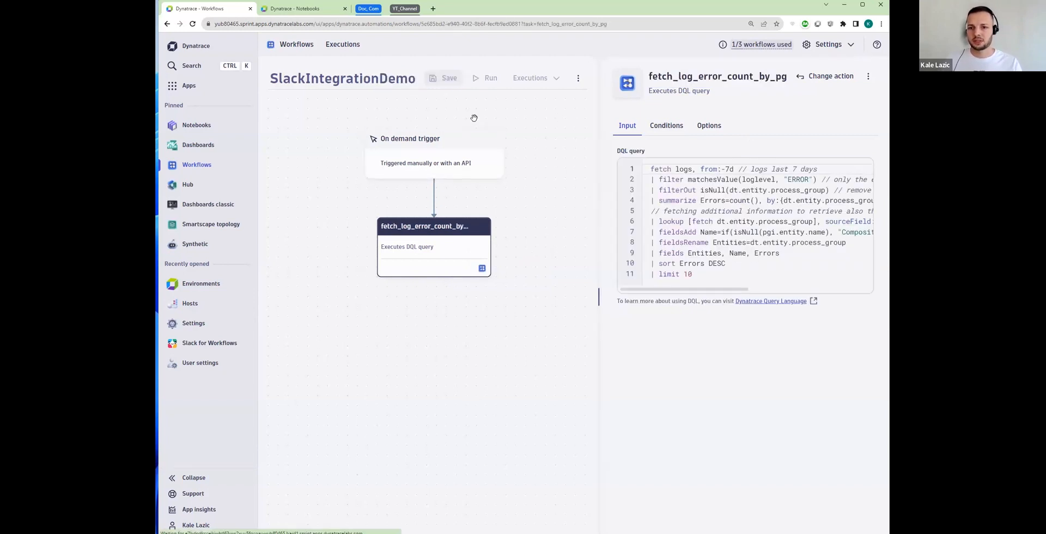
left_click(490, 79)
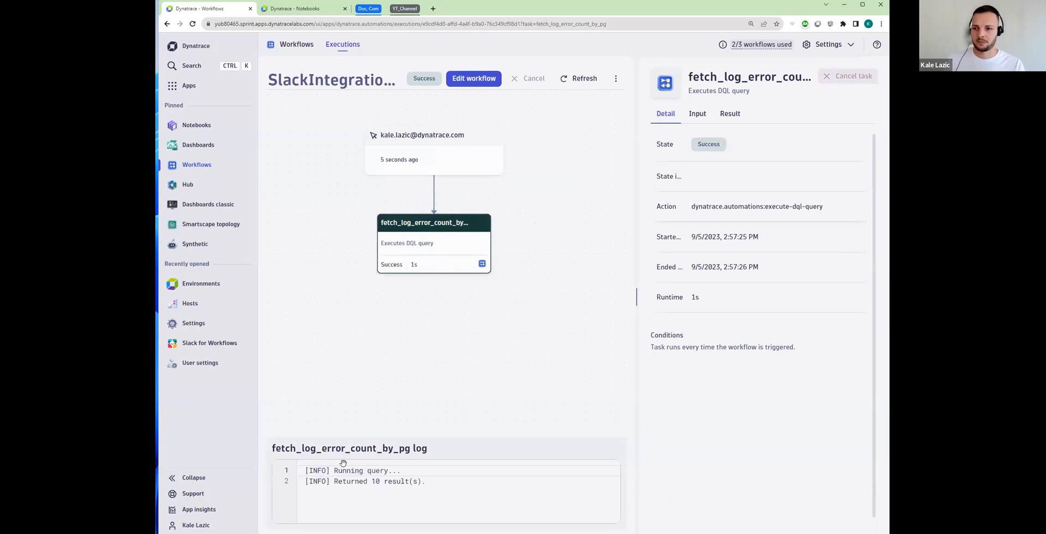
Examine the executed task's input query and result, enlarging the records to inspect their Name, Errors and Entities fields.
left_click(698, 115)
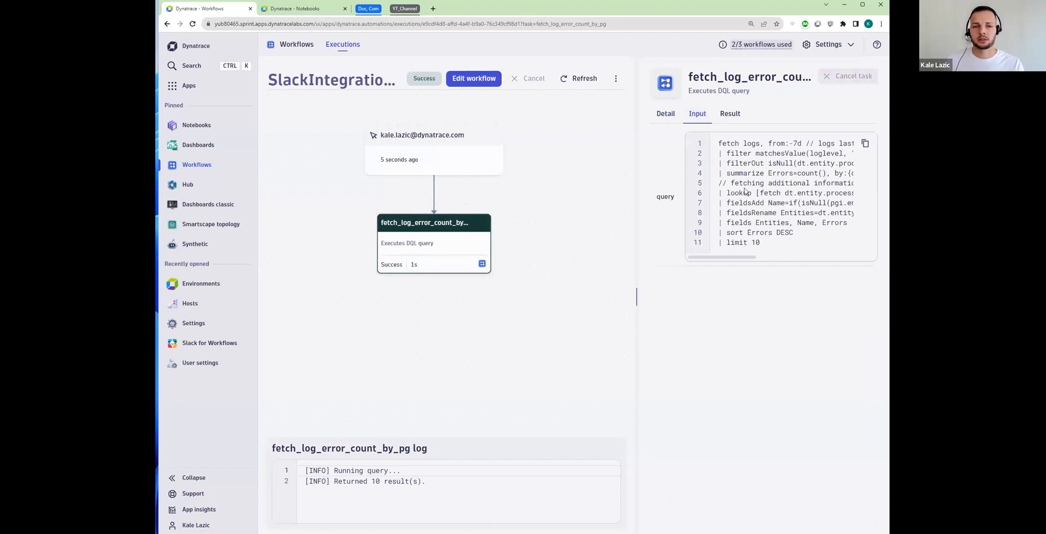
left_click(729, 115)
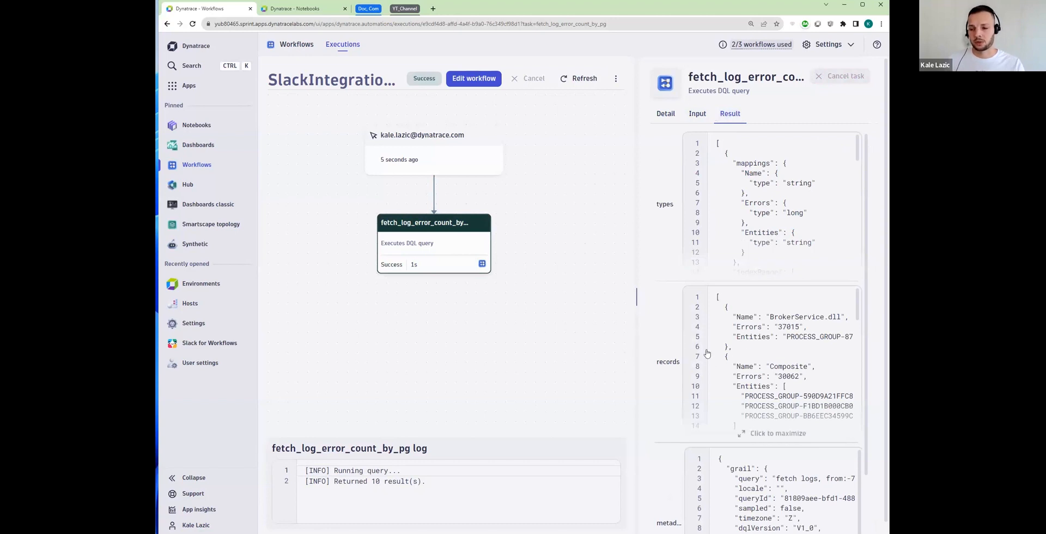
left_click(755, 344)
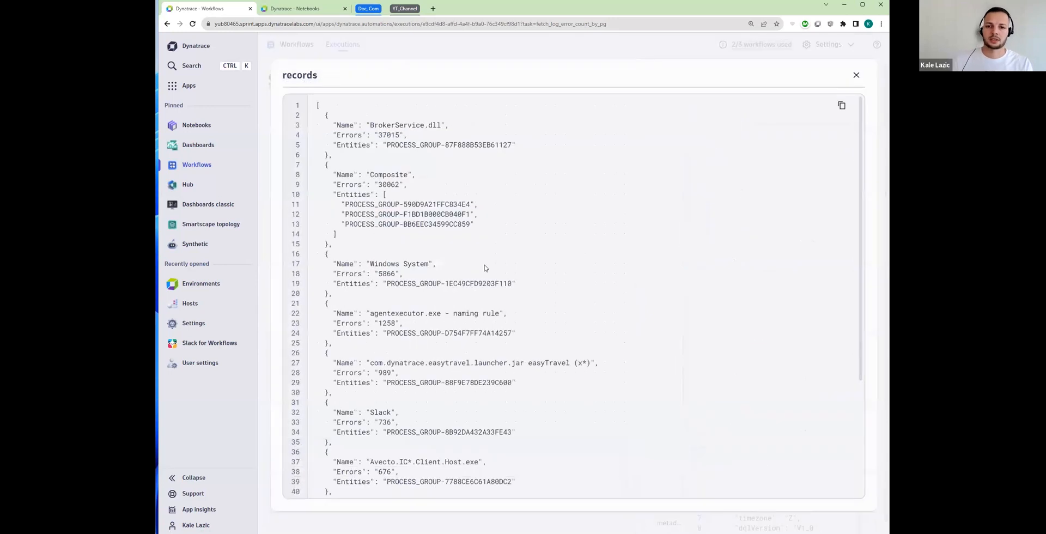
left_click(843, 106)
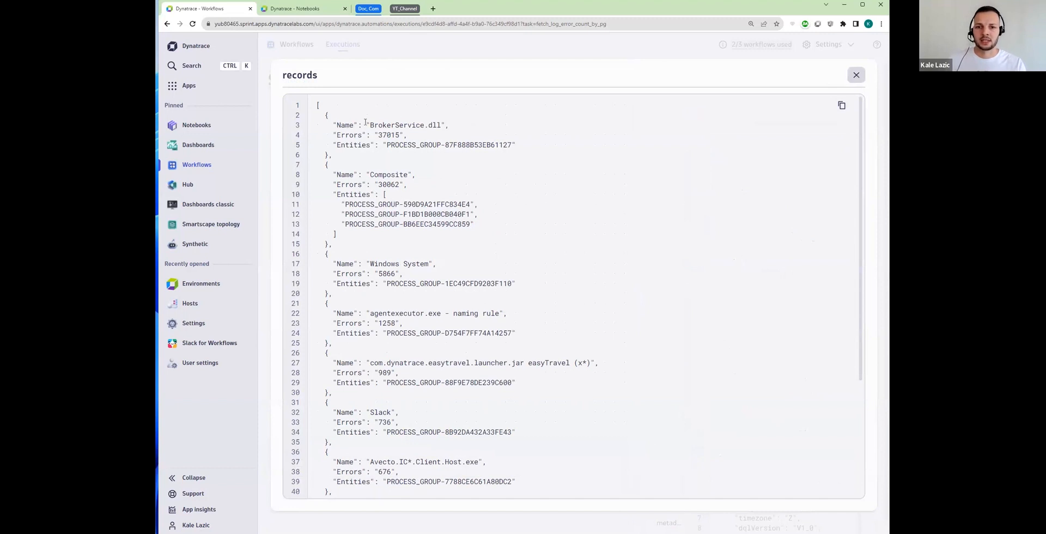
double_click(347, 125)
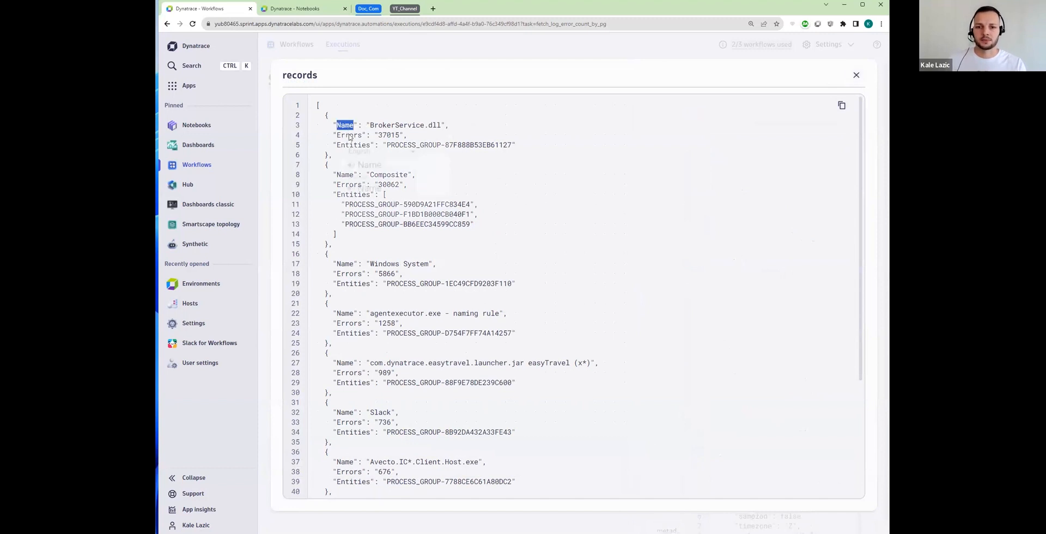
left_click(345, 122)
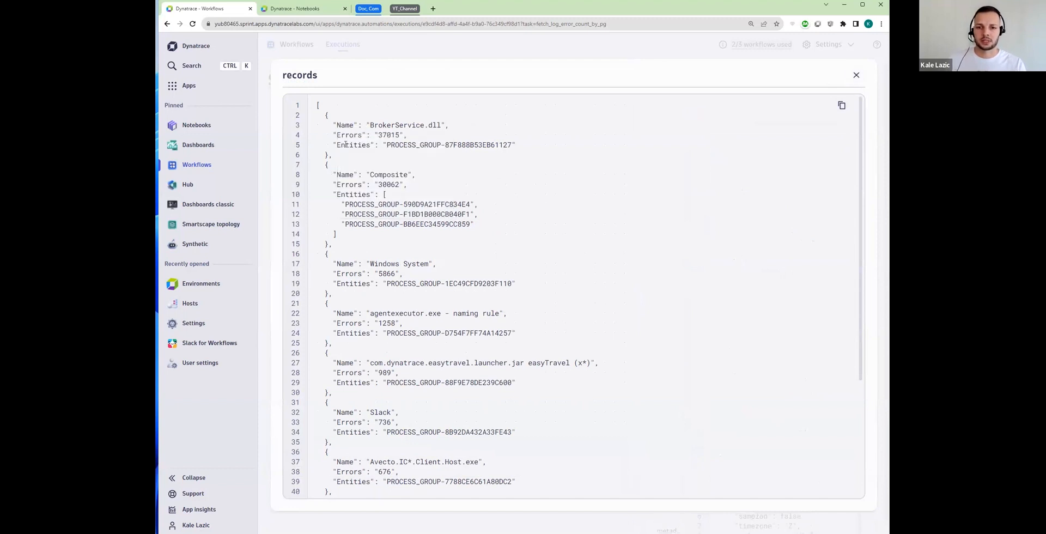
Leave the execution result, reopen the SlackIntegrationDemo workflow for editing, and add a Run Javascript task under the on demand trigger.
left_click(855, 75)
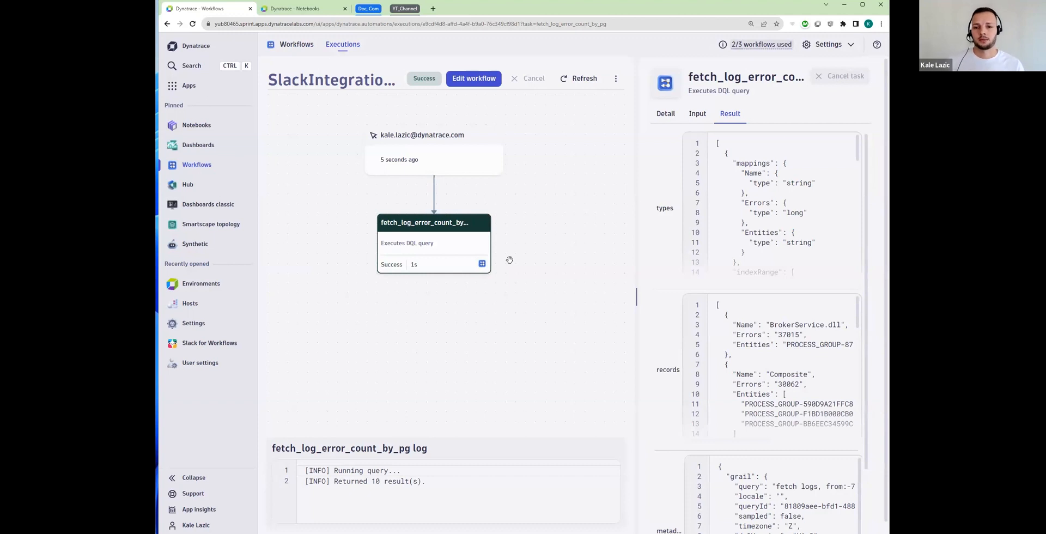
left_click(445, 155)
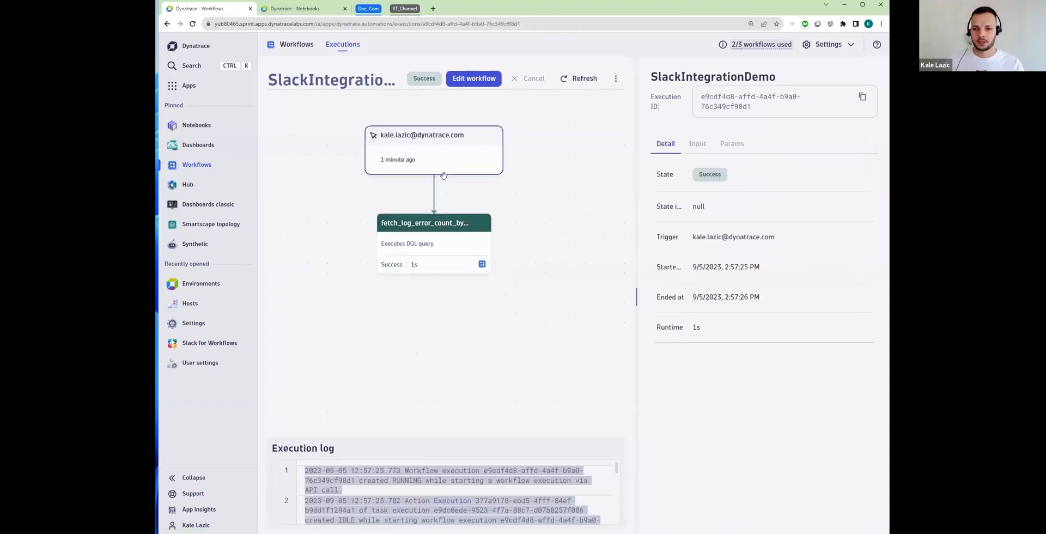
left_click(474, 80)
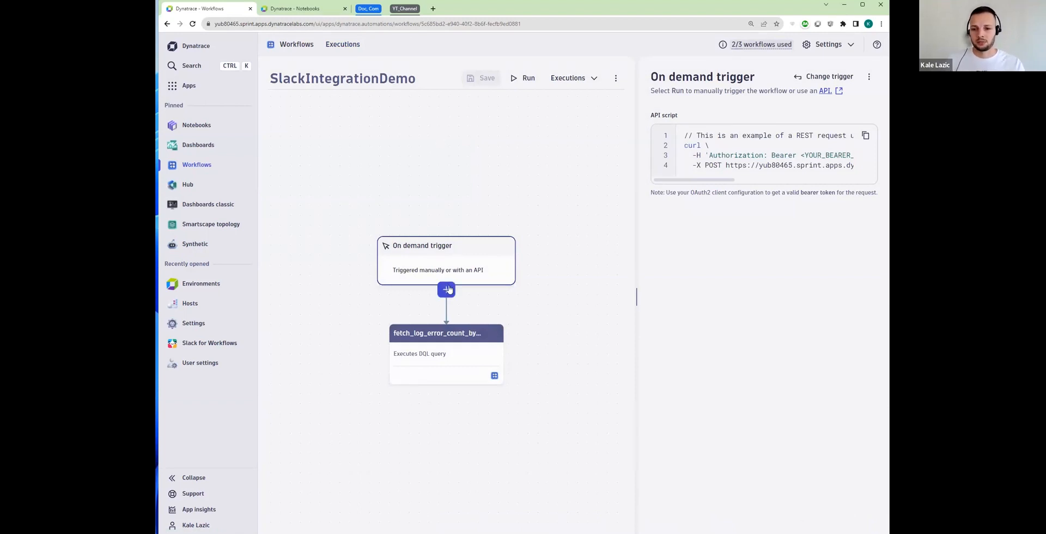
left_click(446, 290)
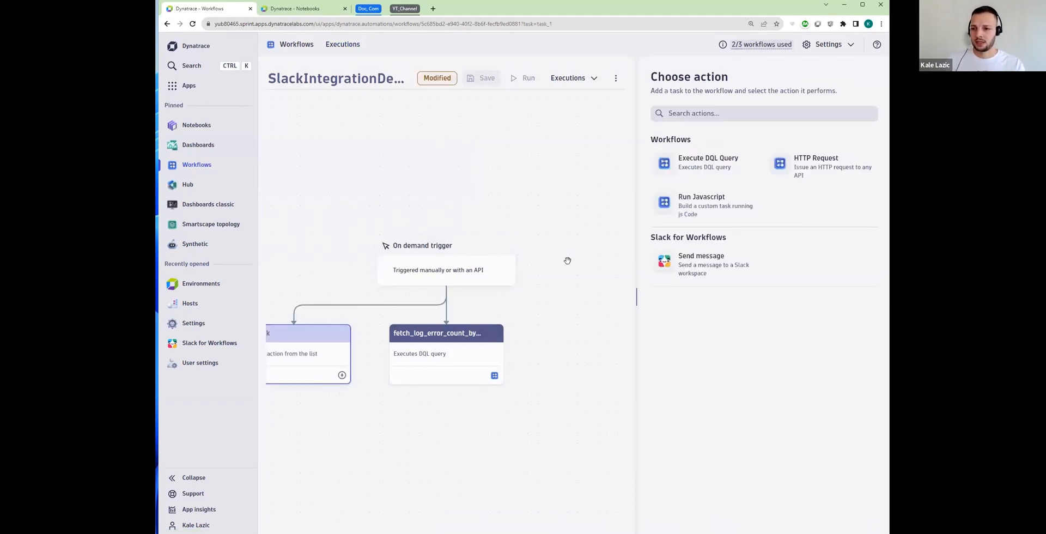
left_click(703, 207)
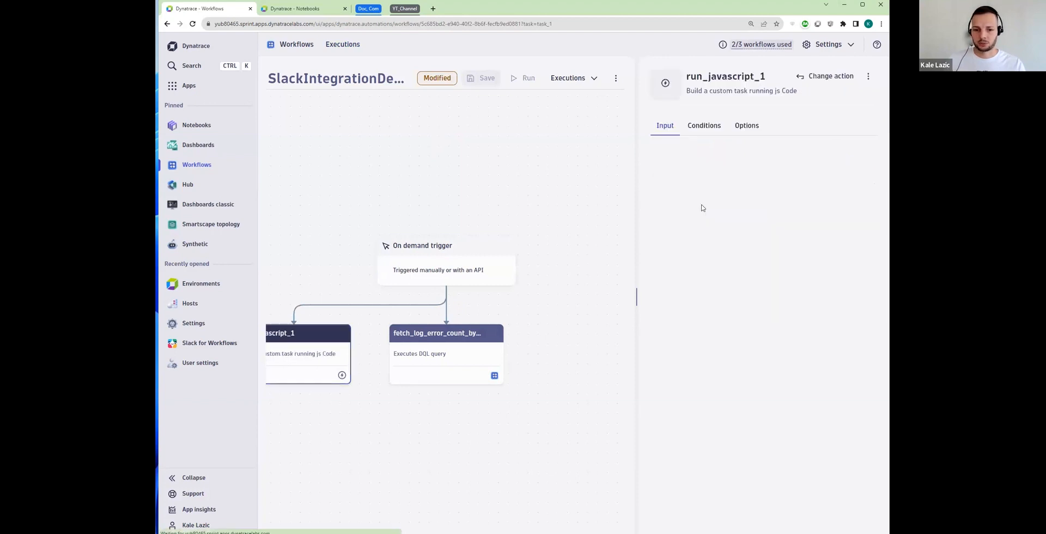
left_click_drag(470, 419, 472, 411)
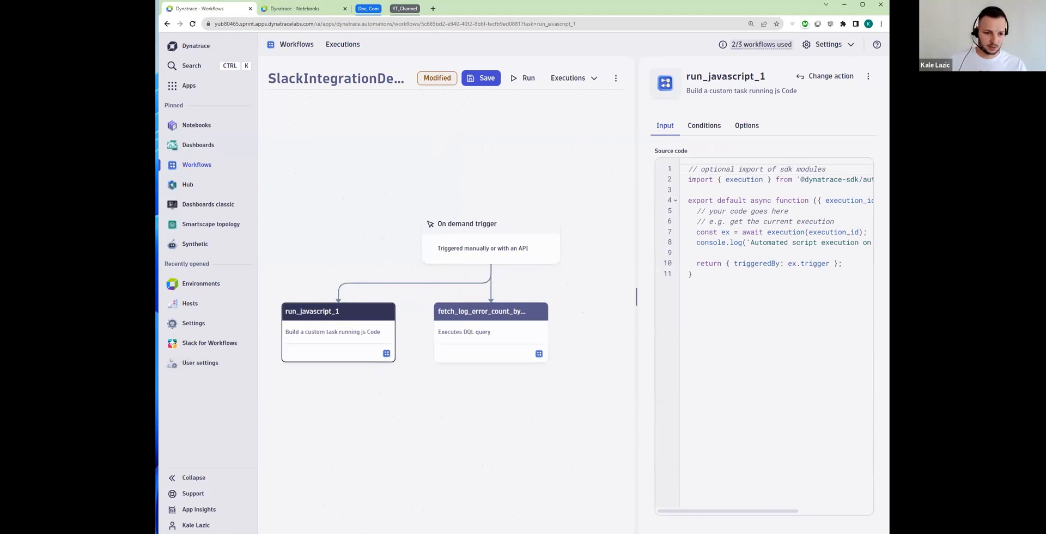
right_click(156, 376)
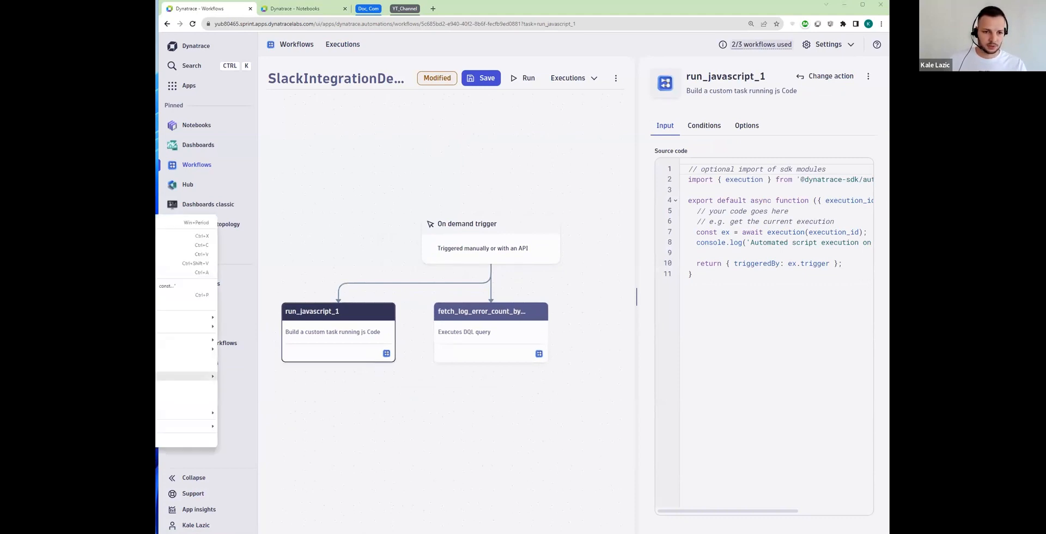
left_click(158, 245)
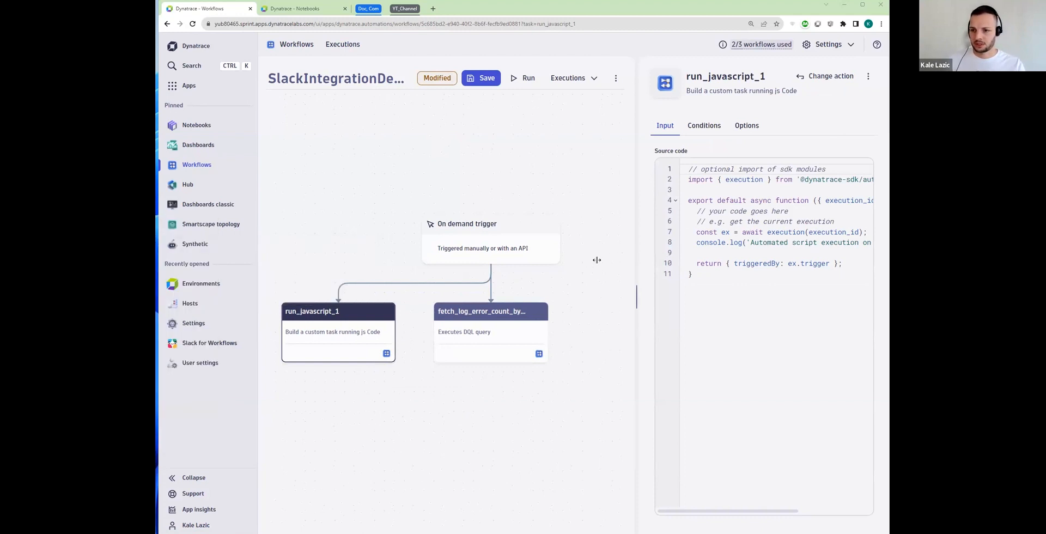
left_click_drag(596, 260, 594, 260)
left_click_drag(651, 274, 634, 154)
key("ctrl+a")
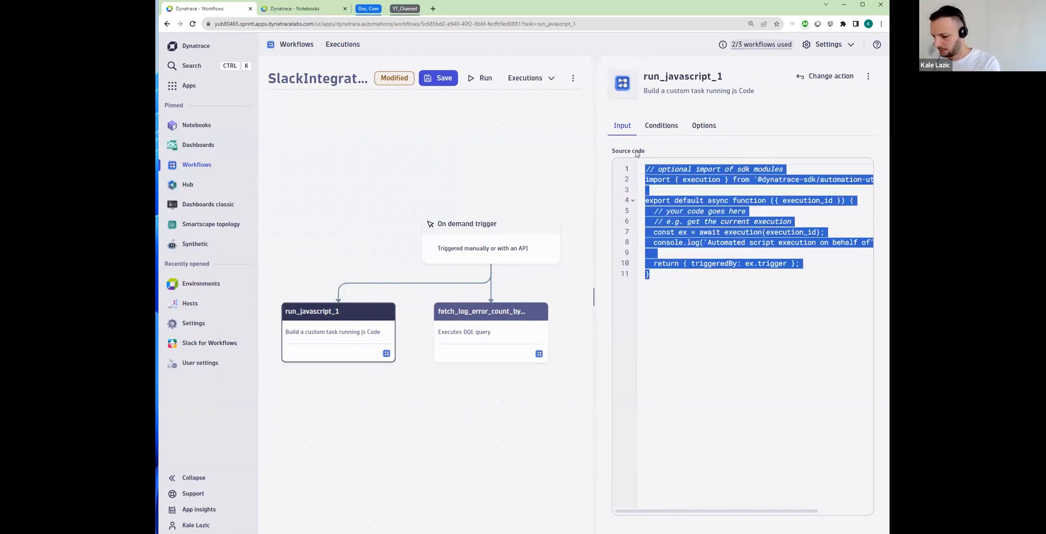
key("BackSpace")
key("ctrl+v")
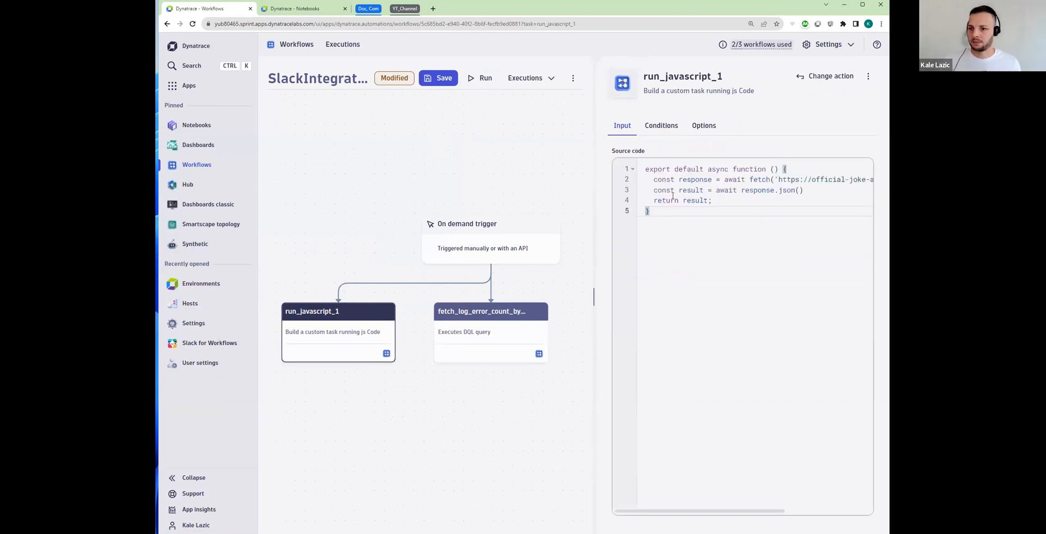
Copy the joke API URL from the source code and open it in a new browser tab beside the workflow.
left_click_drag(779, 179, 854, 180)
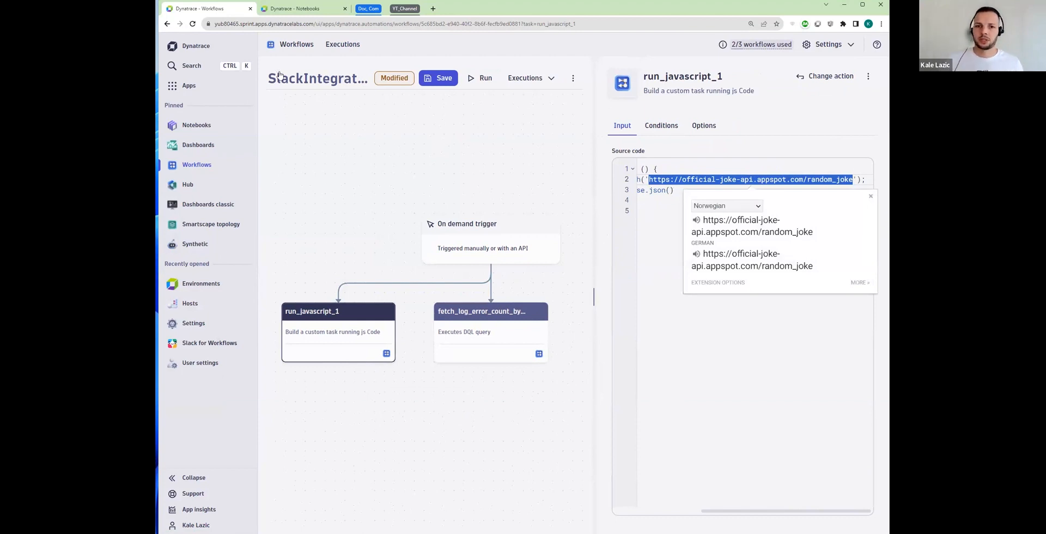
left_click(433, 8)
left_click_drag(452, 9, 290, 11)
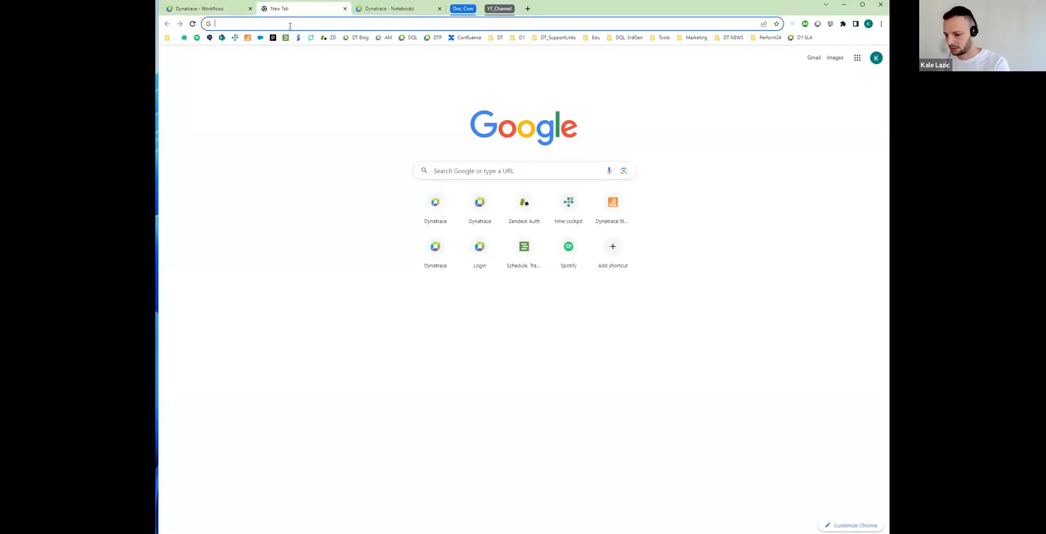
key("ctrl+v")
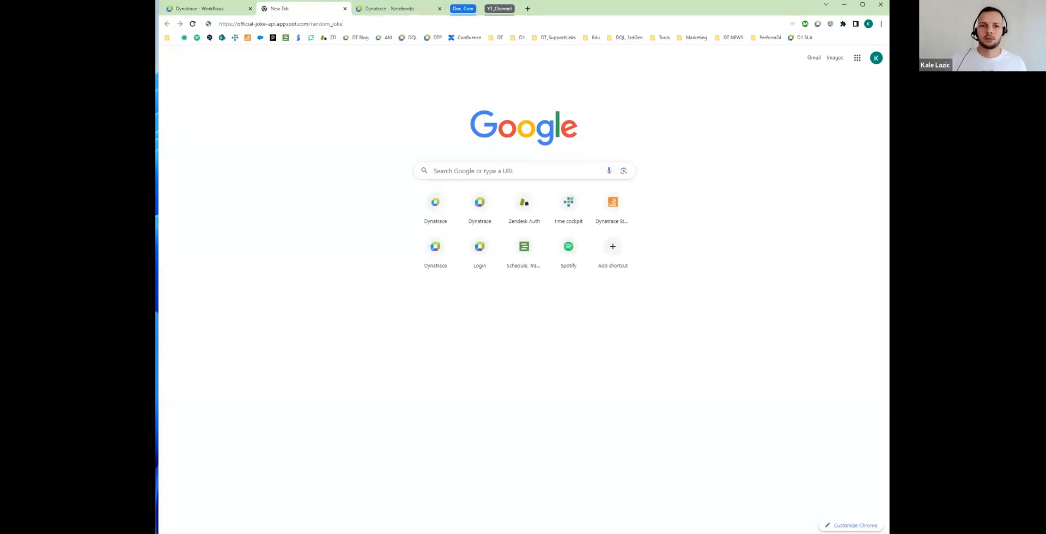
key("Return")
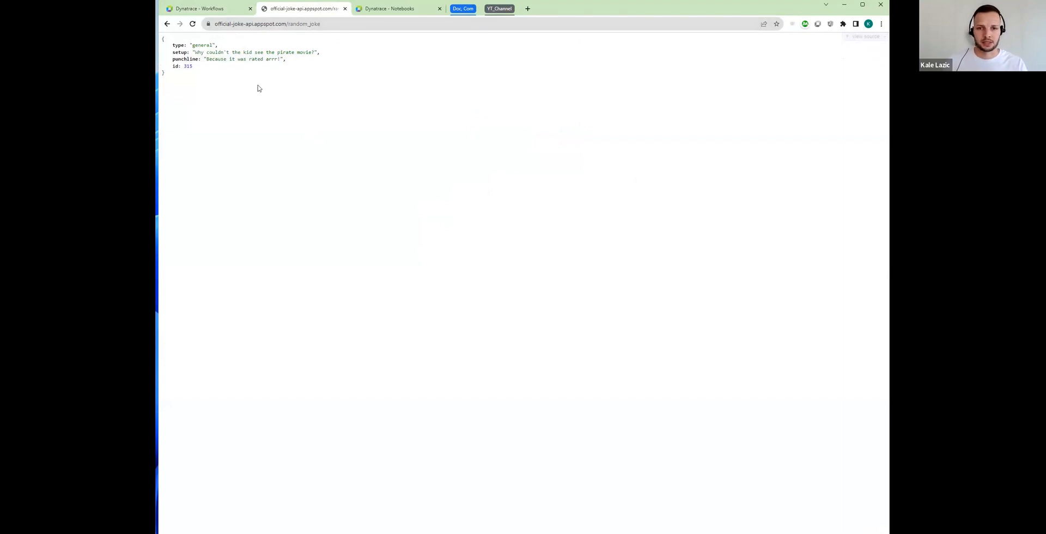
Copy only the host name official-joke-api.appspot.com from the joke API's web address.
left_click(283, 26)
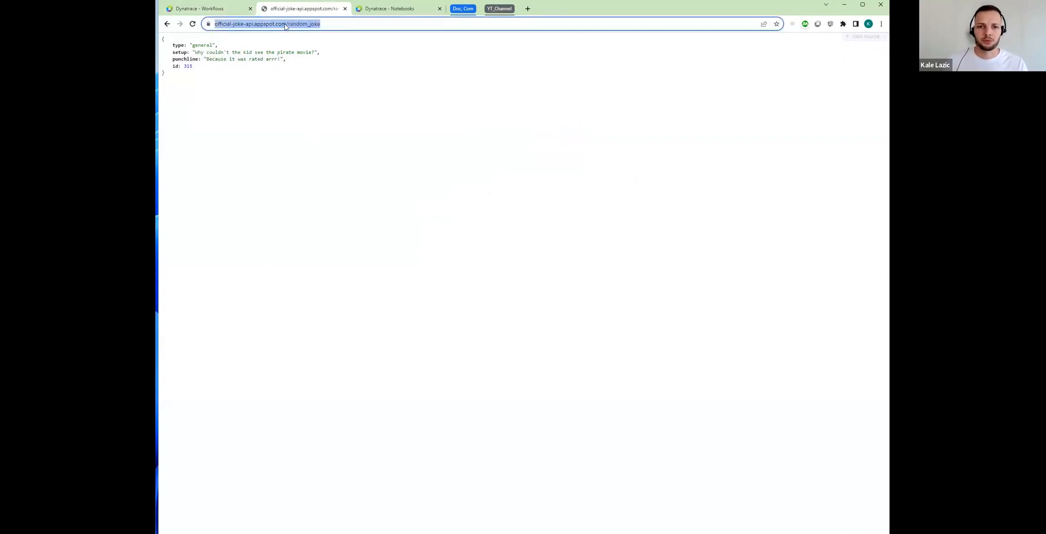
left_click(285, 26)
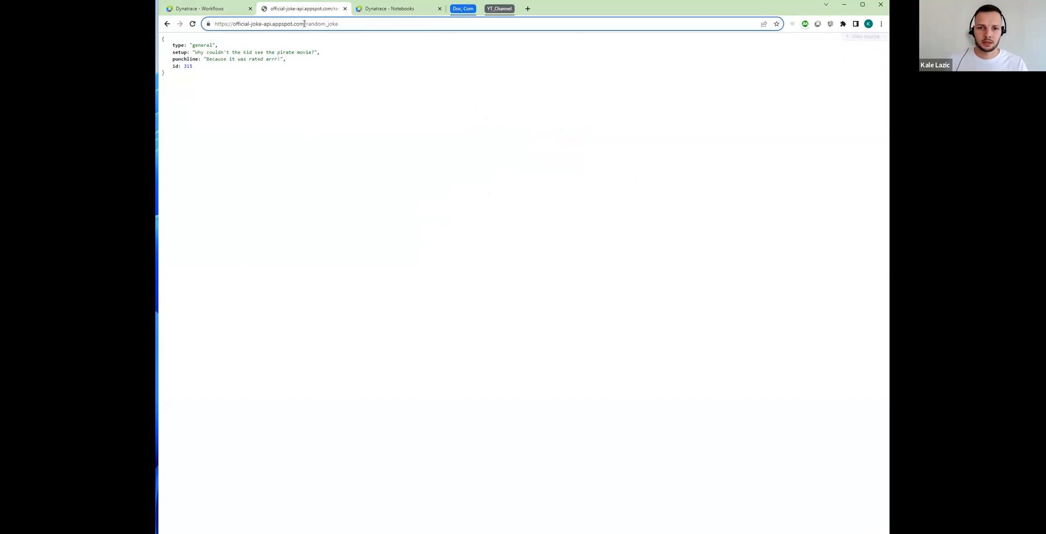
left_click_drag(304, 24, 231, 26)
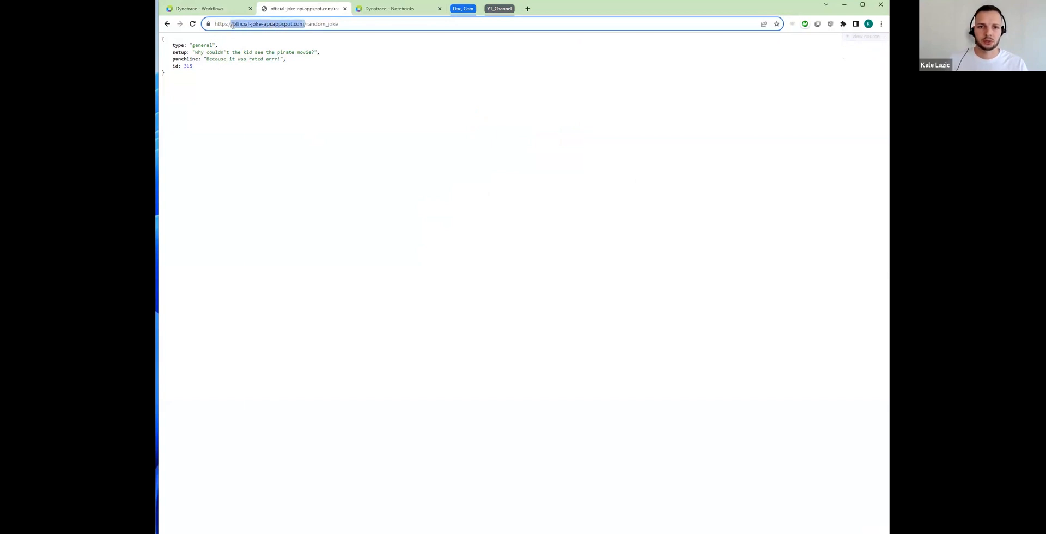
right_click(246, 26)
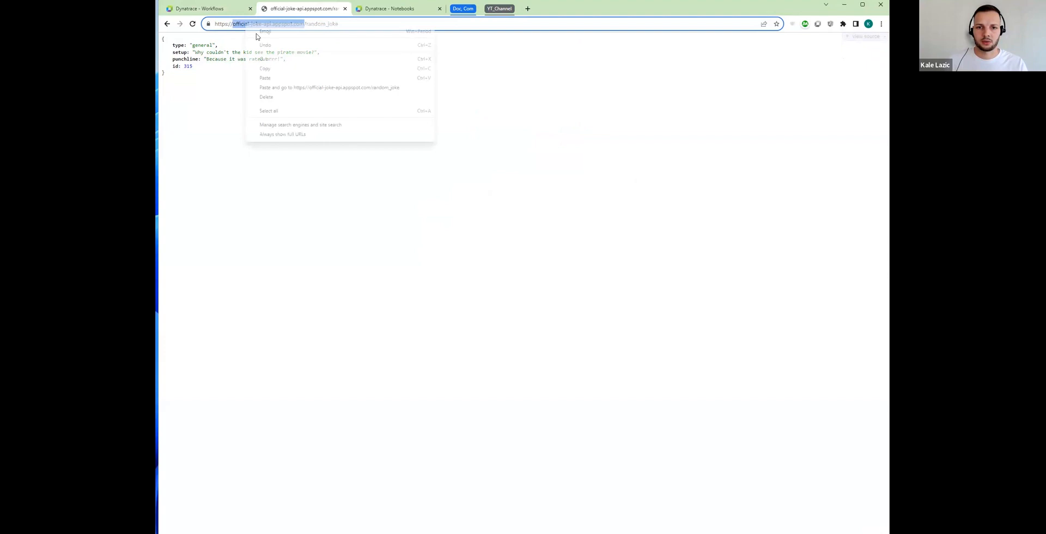
left_click(274, 68)
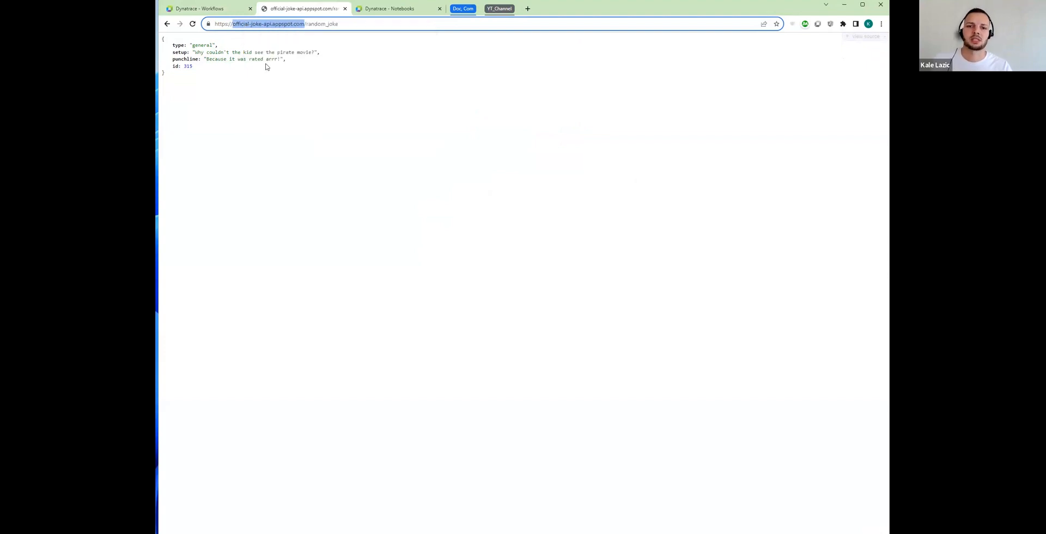
Return to the workflow, find the Settings app through the environment search, open it in its own tab and collapse its side navigation.
left_click(221, 10)
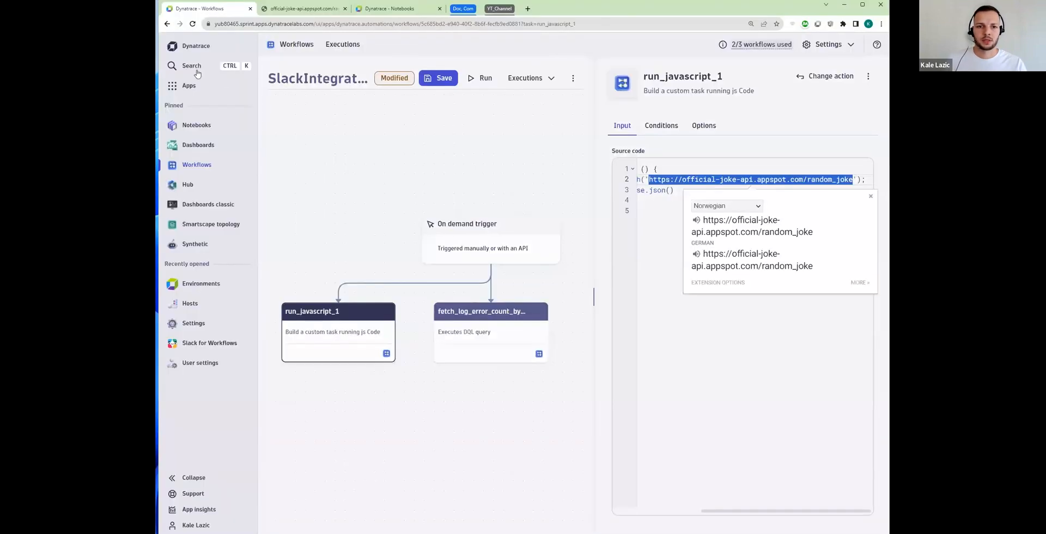
left_click(196, 70)
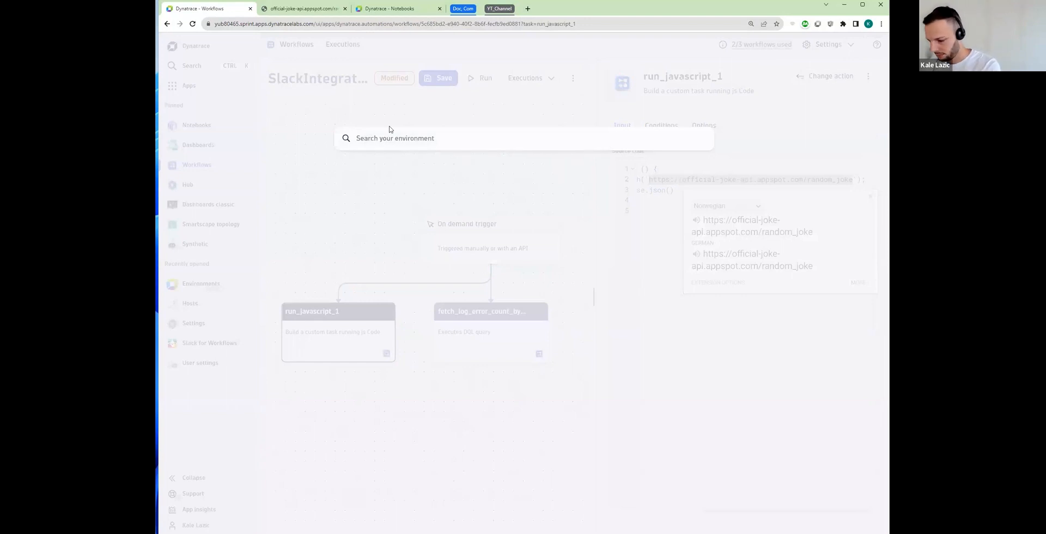
type("Sett")
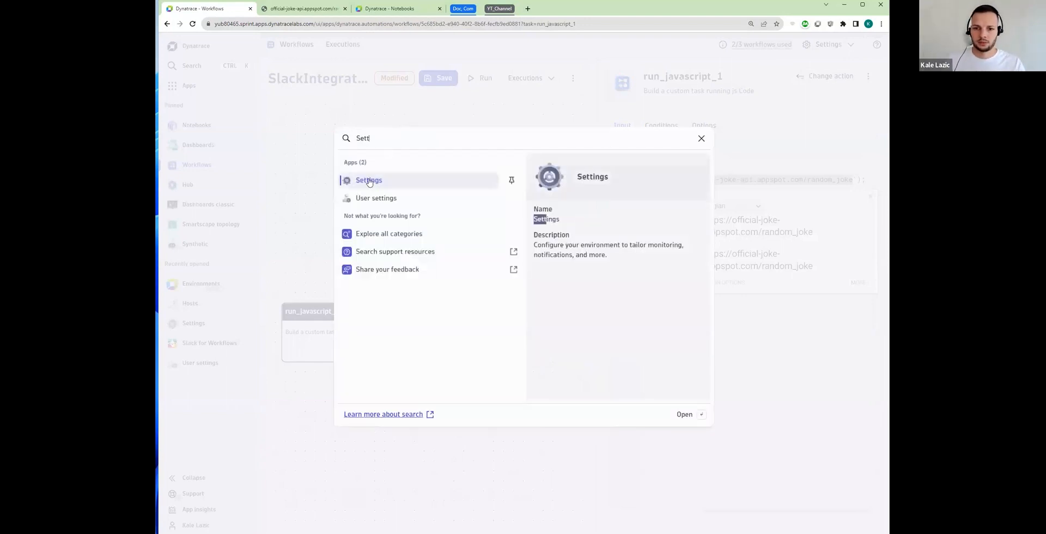
left_click(370, 181)
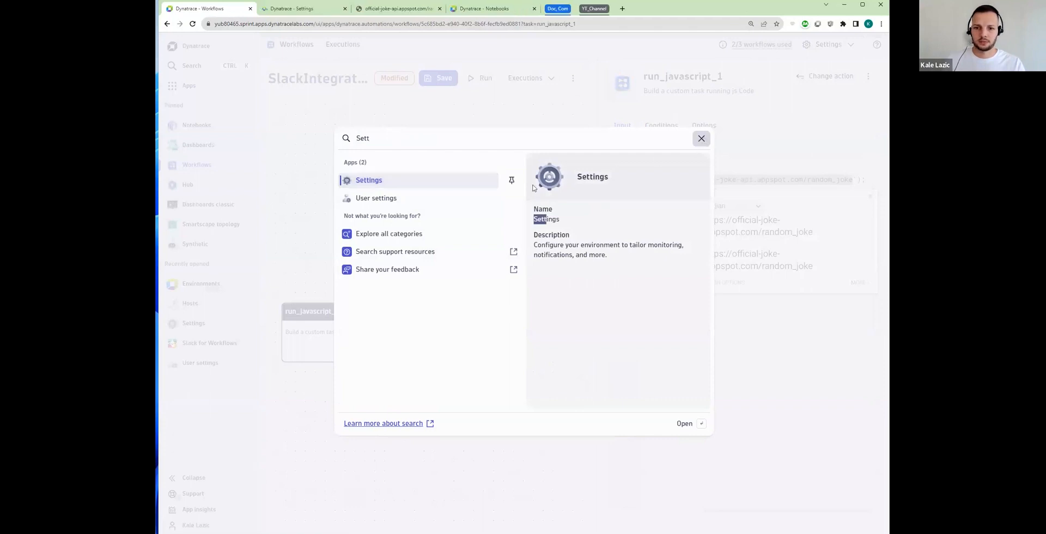
left_click(702, 139)
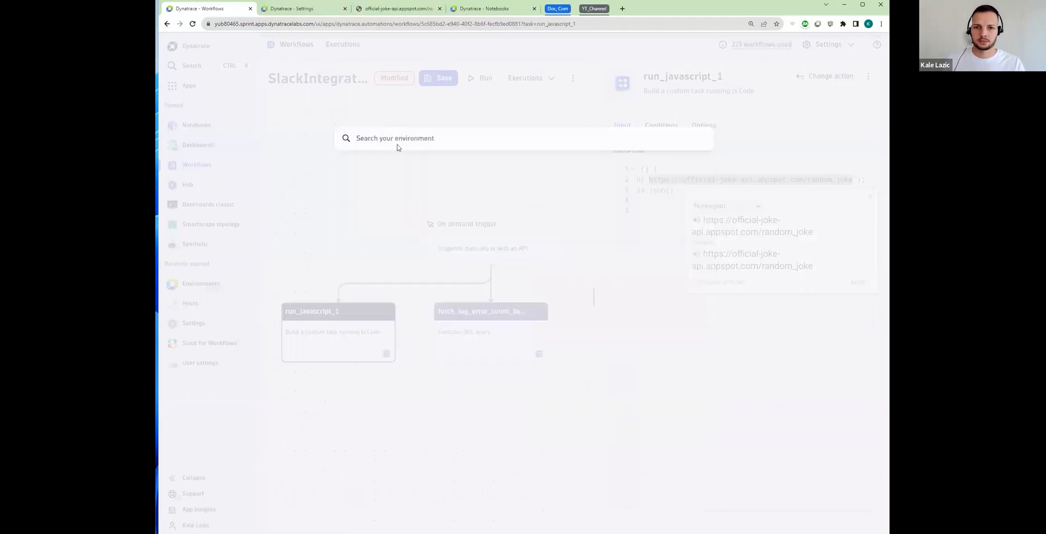
left_click(299, 9)
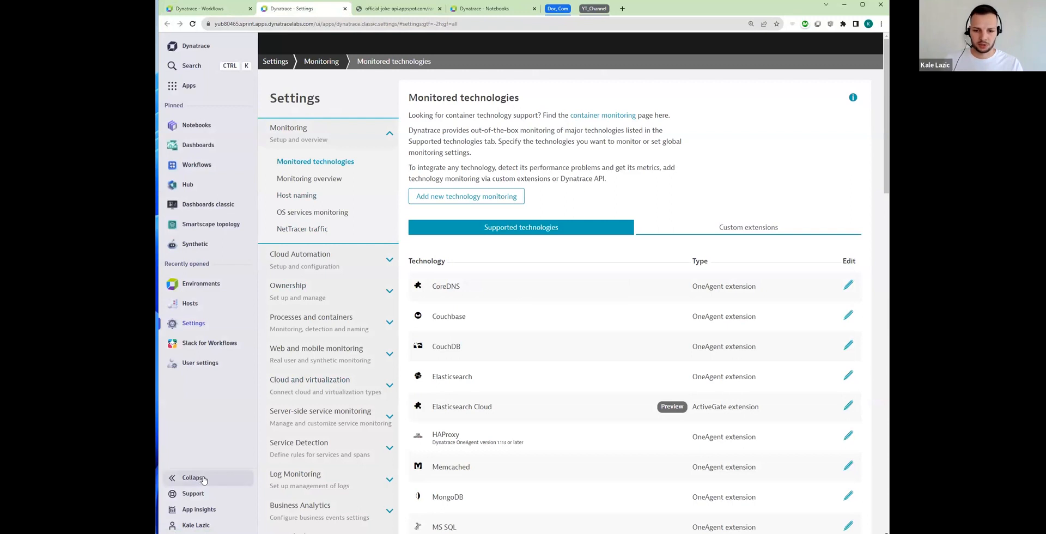
left_click(203, 478)
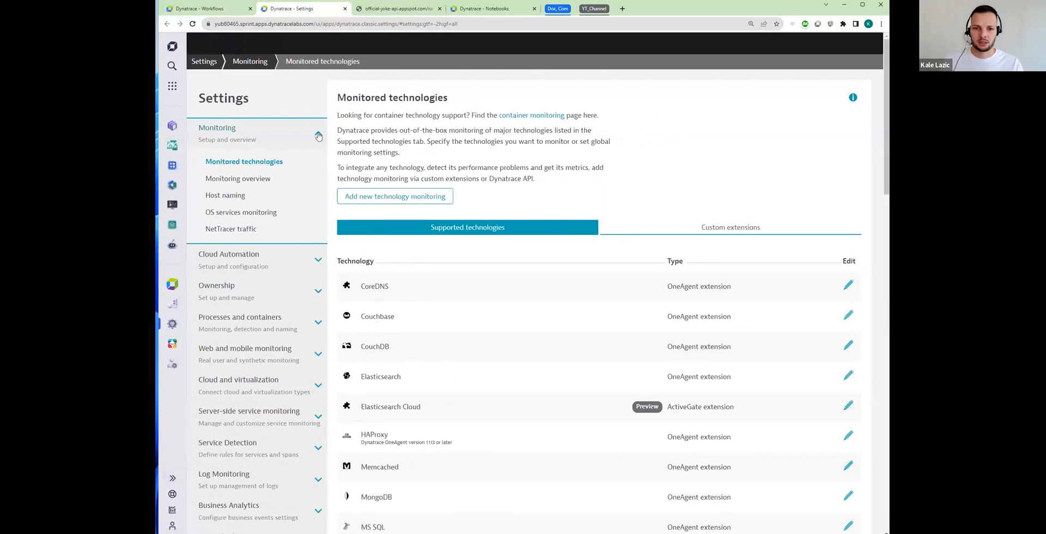
Open the Limit outbound connections page of the Dynatrace JavaScript runtime under the Preferences settings.
left_click(319, 135)
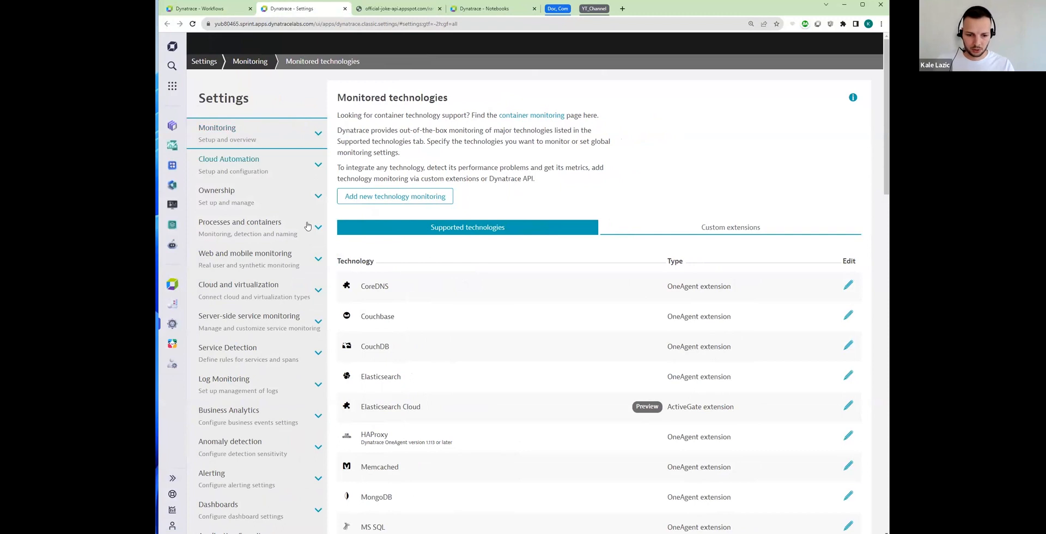
scroll(307, 226, "down", 5)
scroll(306, 226, "down", 5)
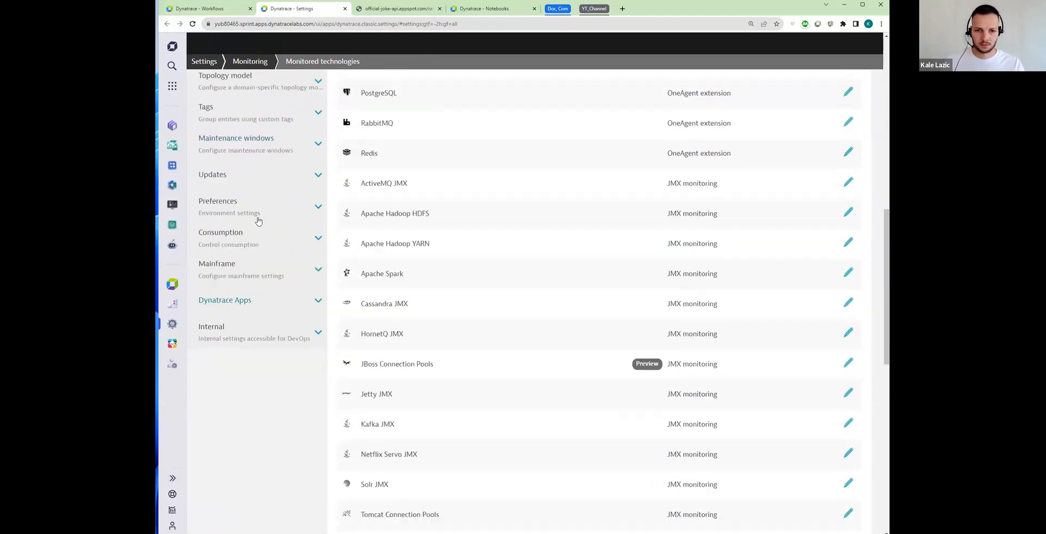
scroll(259, 226, "up", 1)
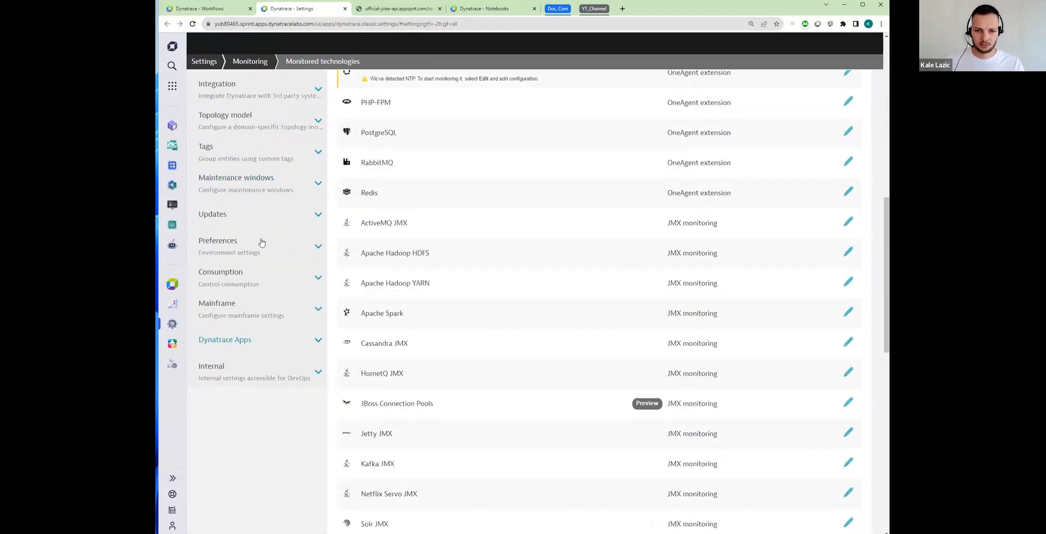
left_click(319, 248)
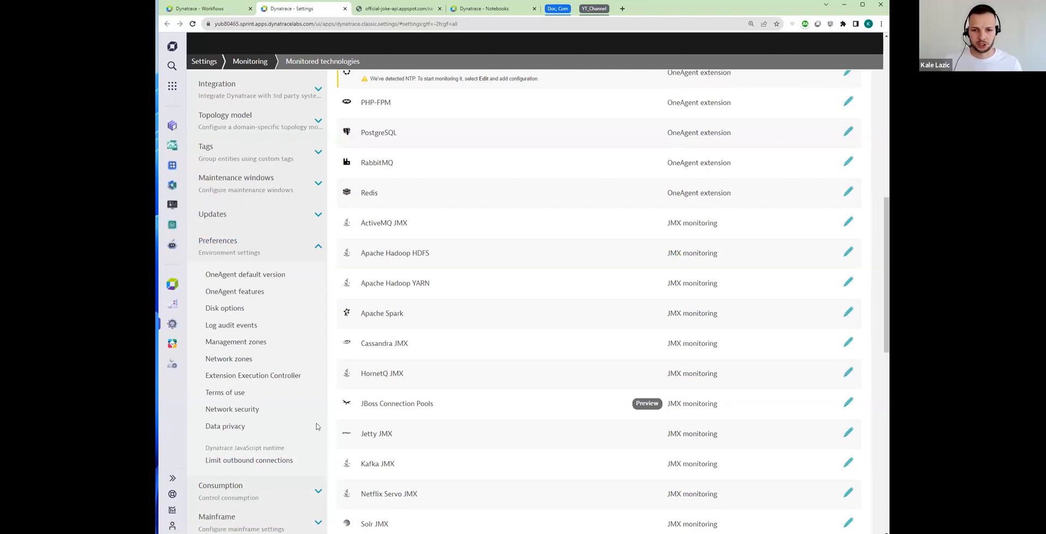
left_click(262, 463)
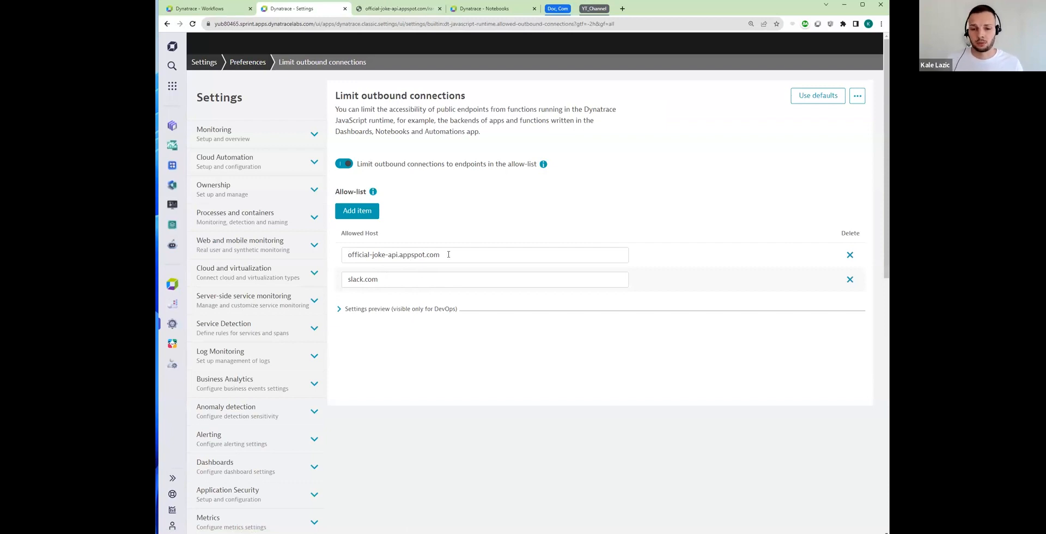
Check the official-joke-api.appspot.com entry in the outbound connections allow-list and return to the workflow.
double_click(353, 255)
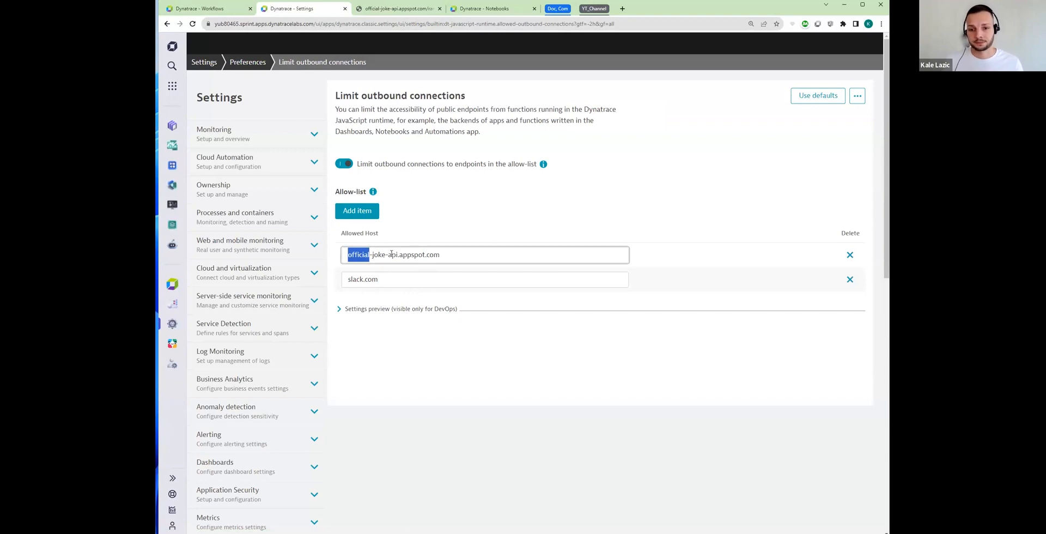
left_click(348, 257)
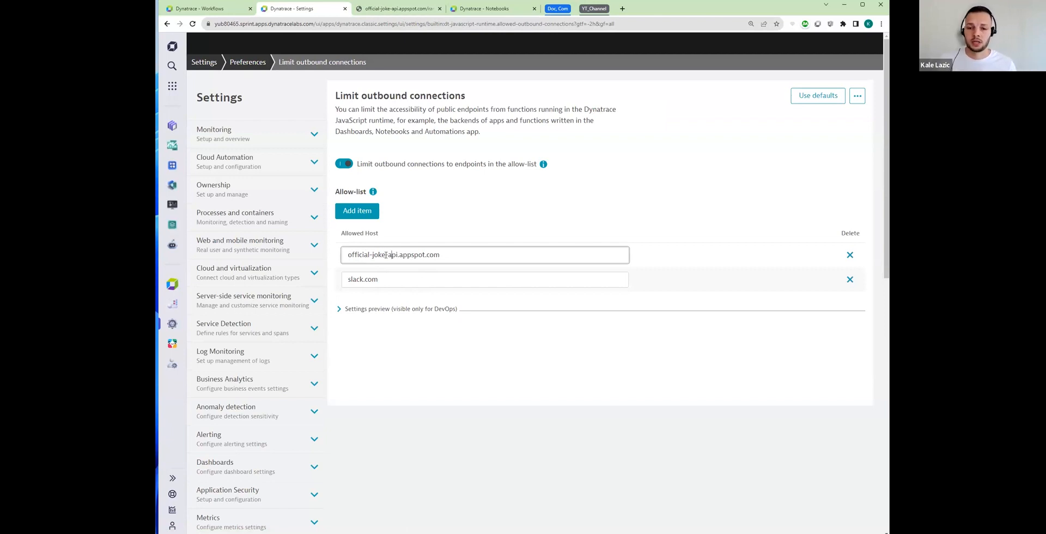
left_click_drag(451, 255, 347, 254)
left_click(450, 228)
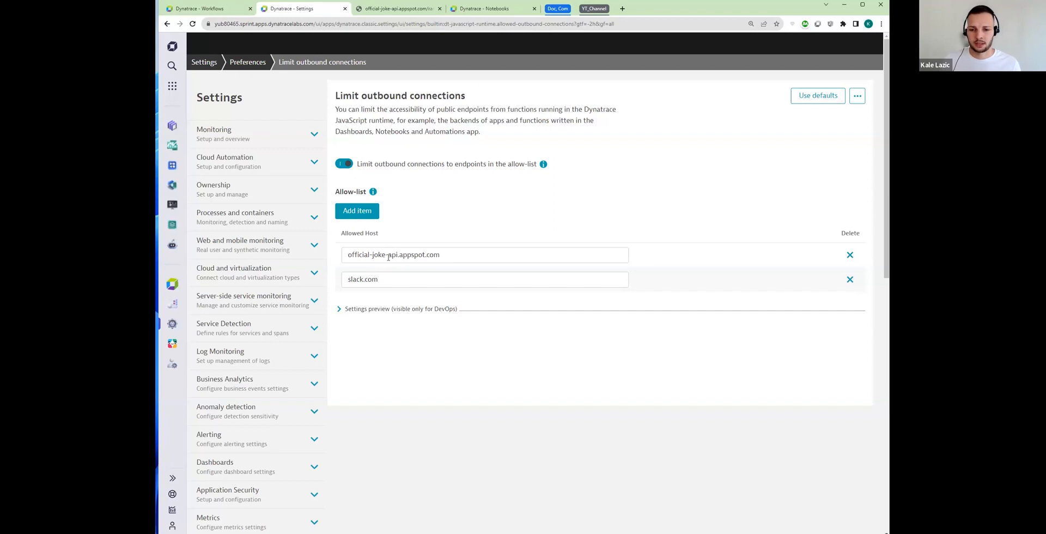
left_click(207, 12)
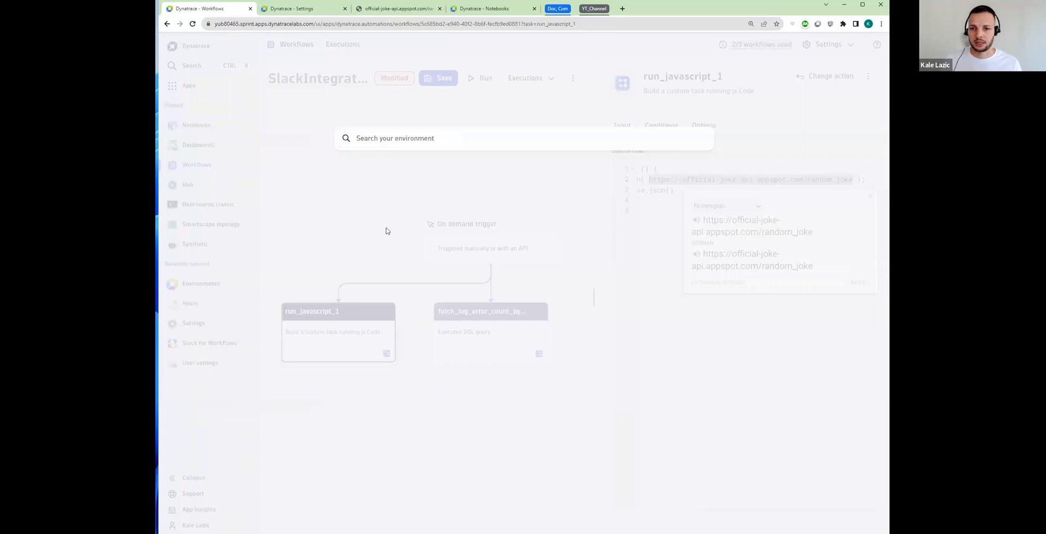
Close the environment search and look over the source code of the run_javascript_1 task.
left_click(548, 187)
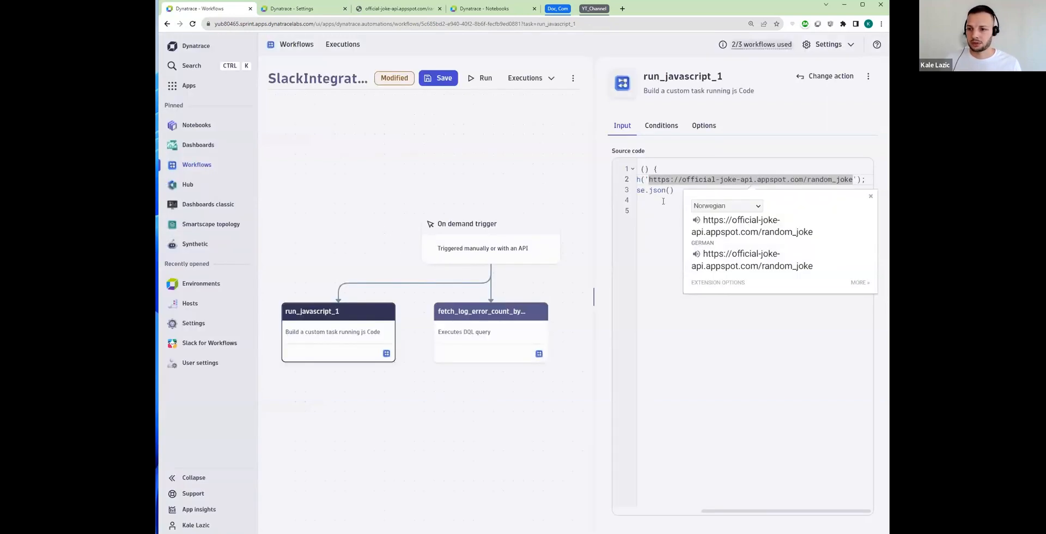
left_click_drag(675, 191, 549, 196)
left_click(701, 213)
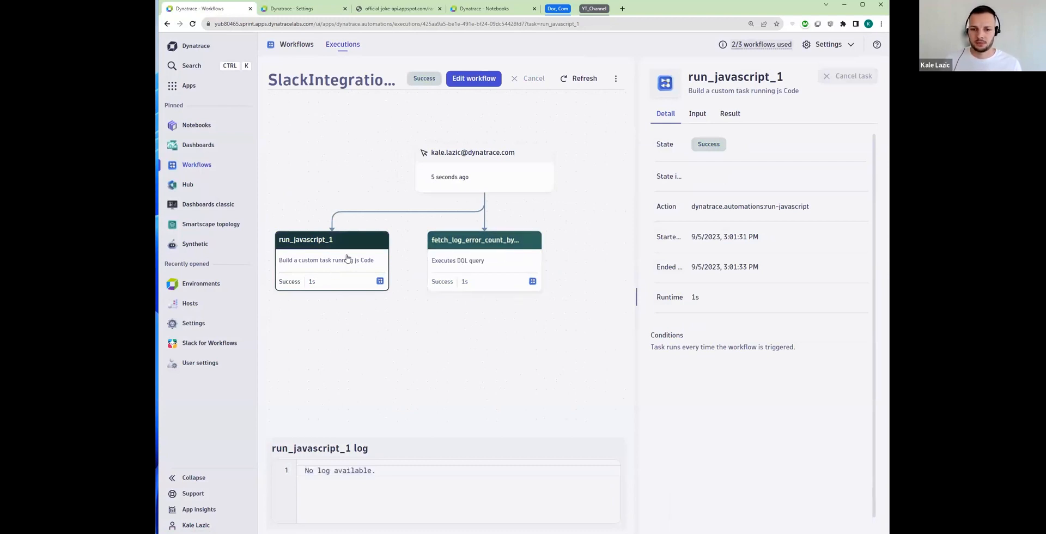
Check the input and result of run_javascript_1 and the result of the log error count task in the workflow execution.
left_click(697, 114)
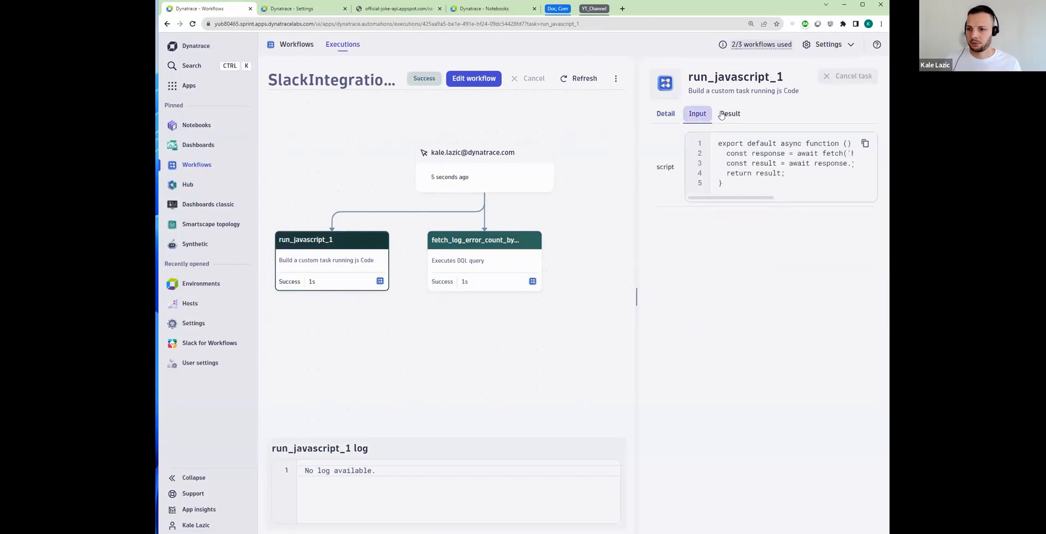
left_click(724, 114)
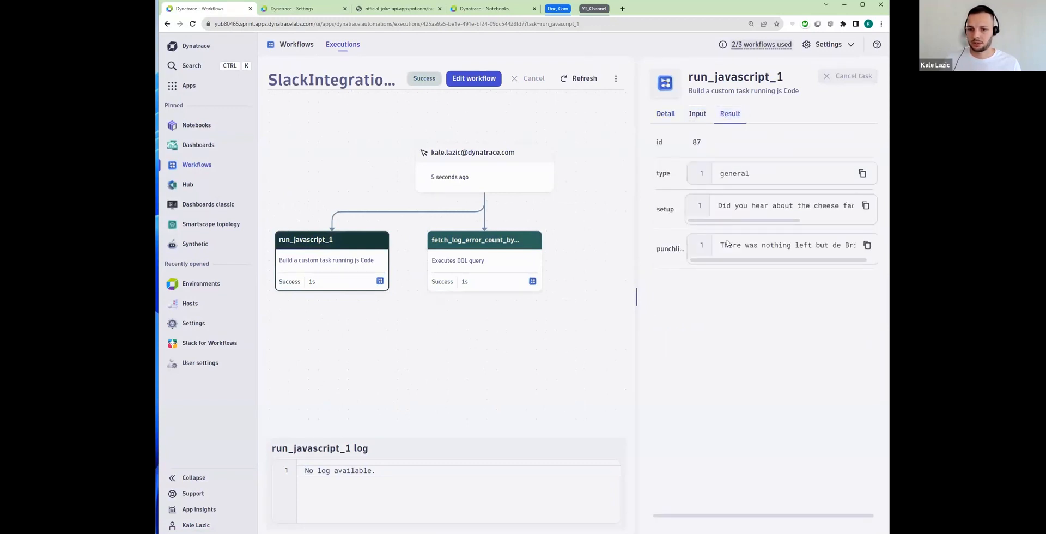
left_click(503, 263)
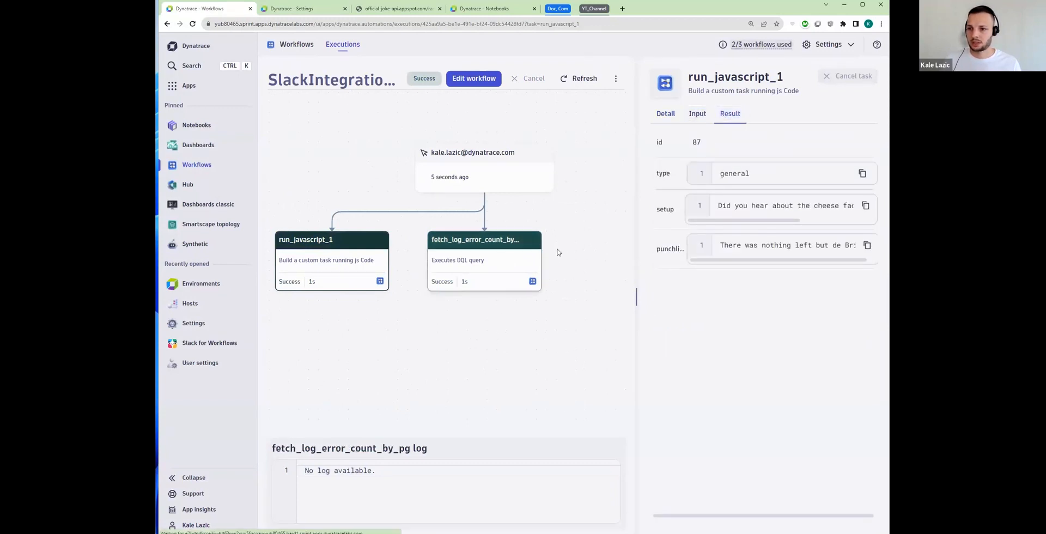
left_click(730, 113)
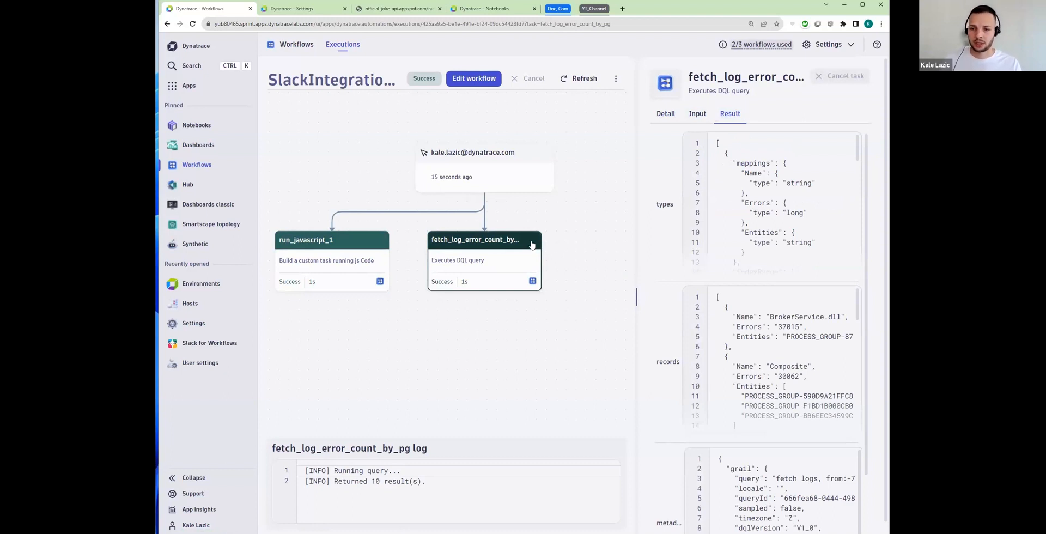
Return to editing the workflow, rename the run_javascript_1 task as fetch_a_joke and save the workflow.
left_click(473, 79)
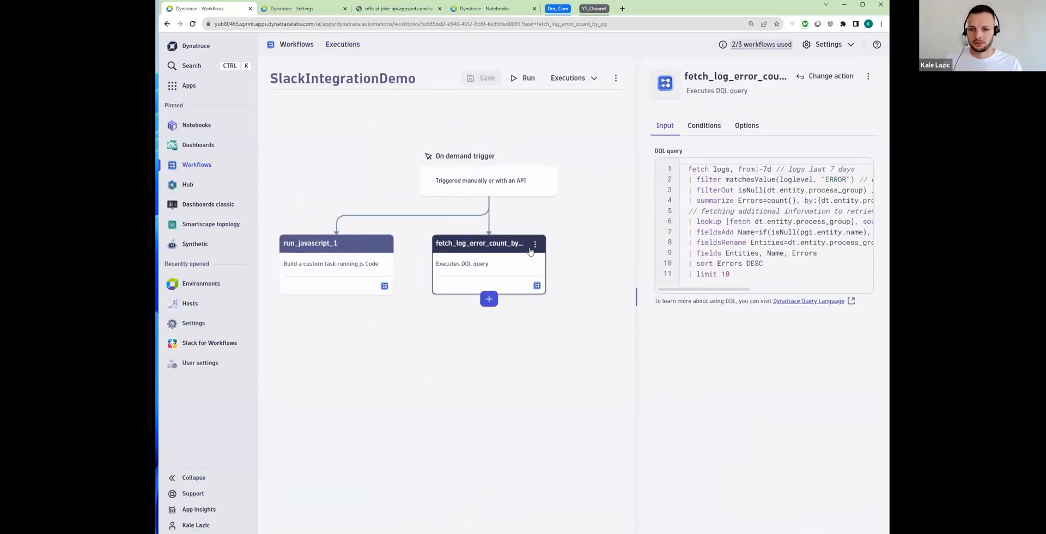
left_click(535, 244)
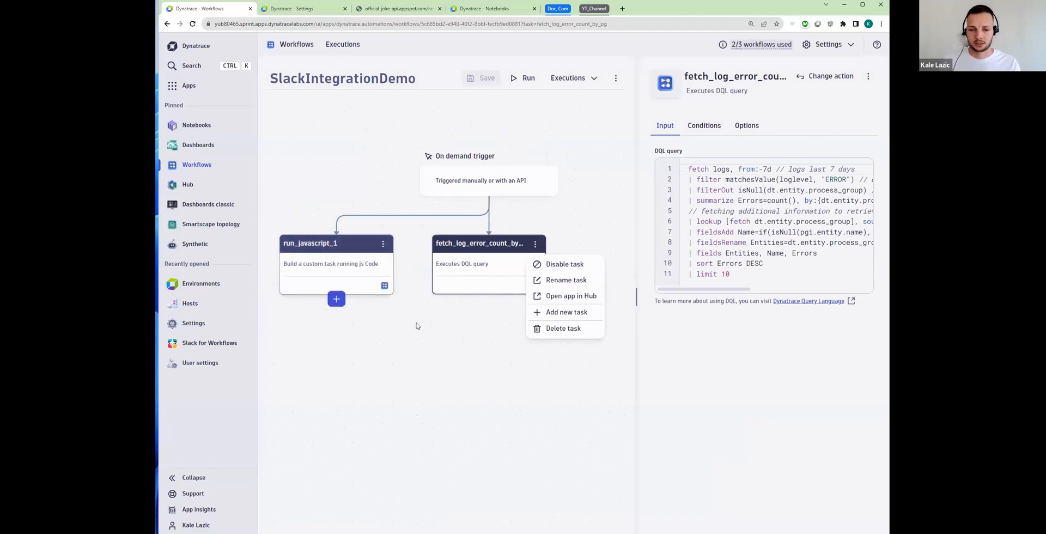
left_click(384, 286)
left_click(383, 243)
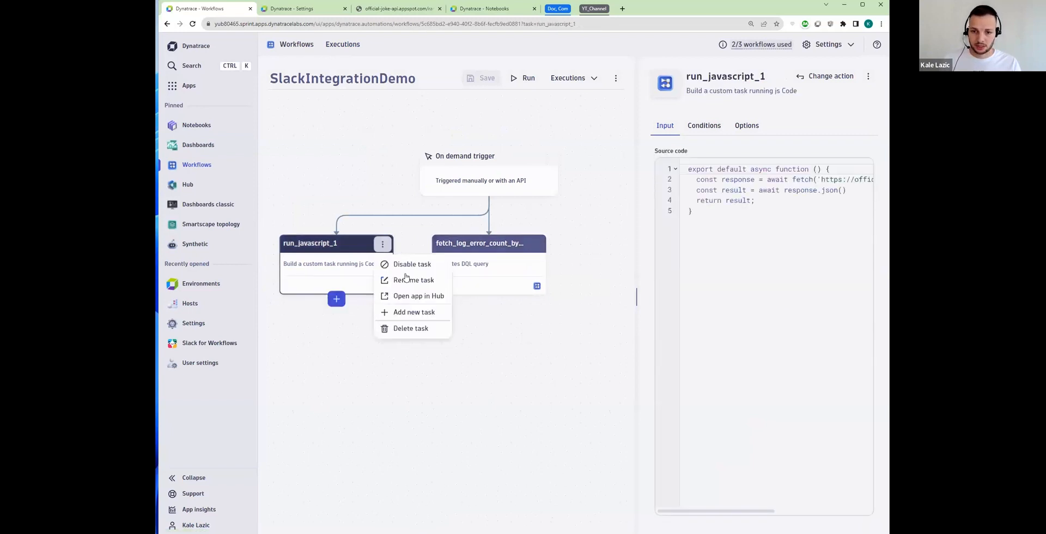
left_click(406, 279)
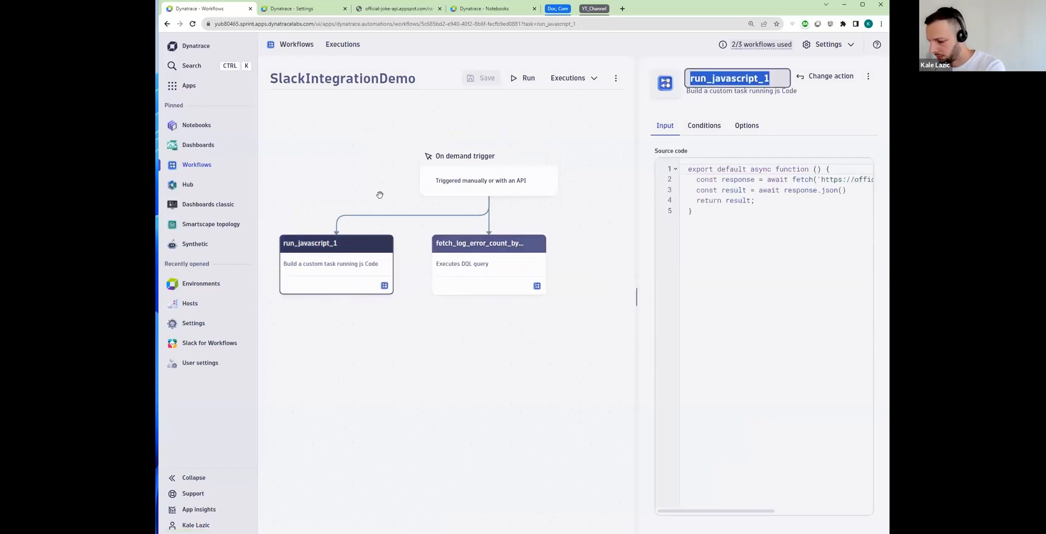
type("fetch_a_")
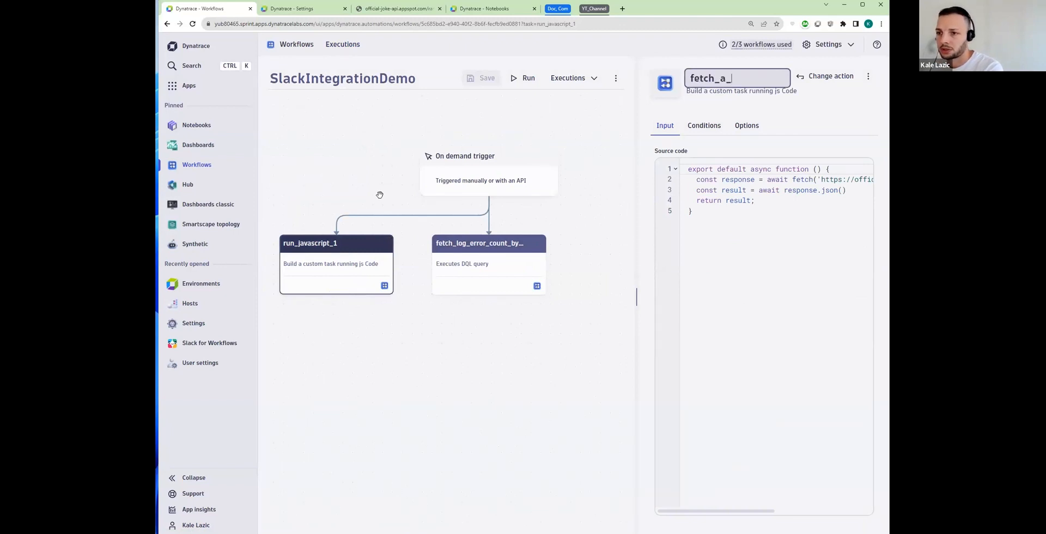
type("joke")
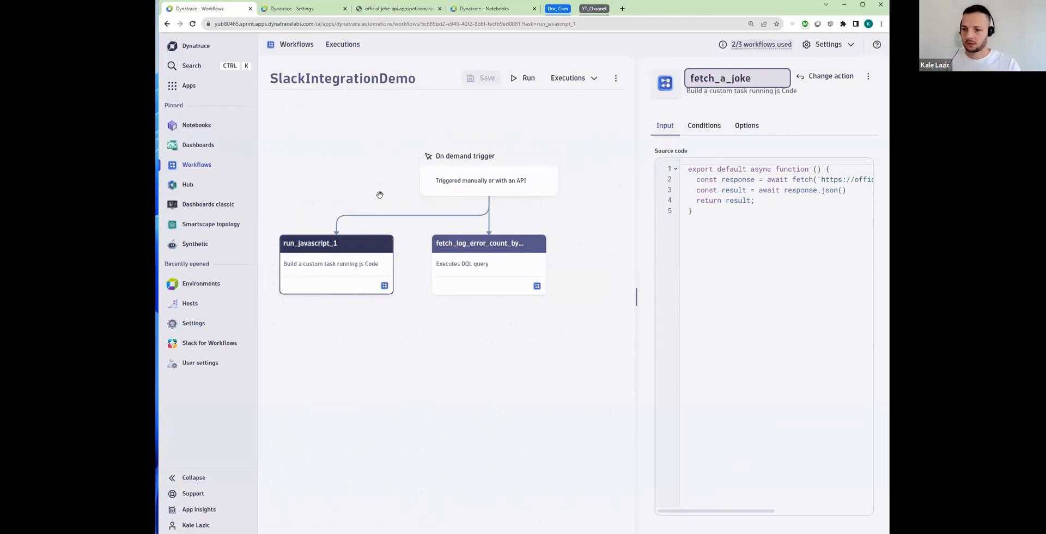
key("Return")
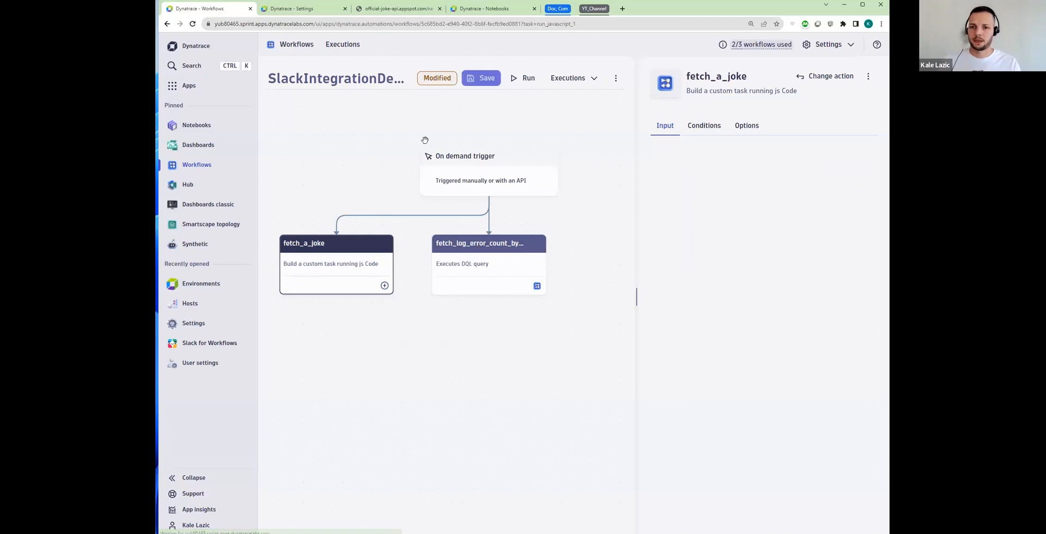
left_click(476, 80)
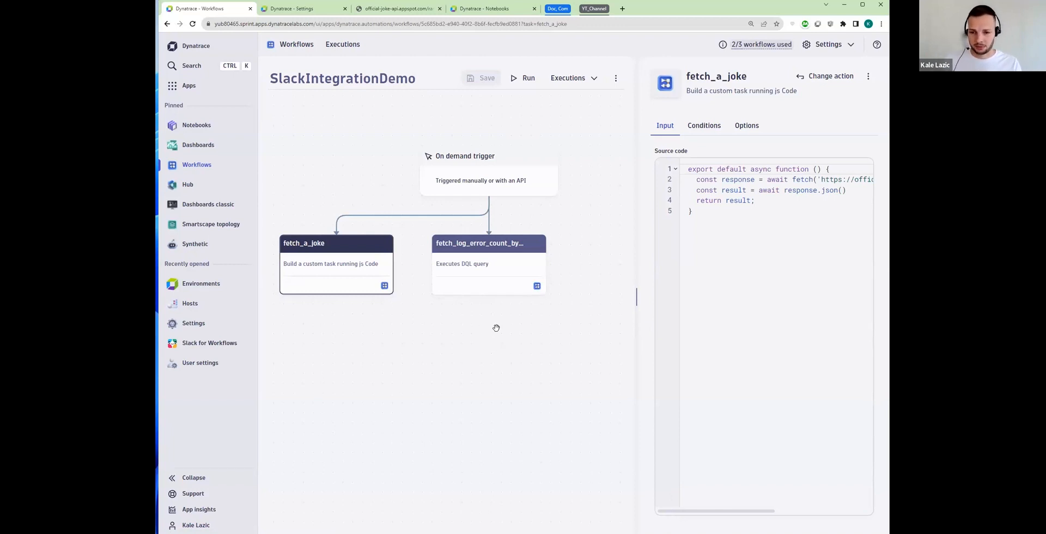
Add a Slack for Workflows Send message task after the log error count task.
mouse_move(491, 276)
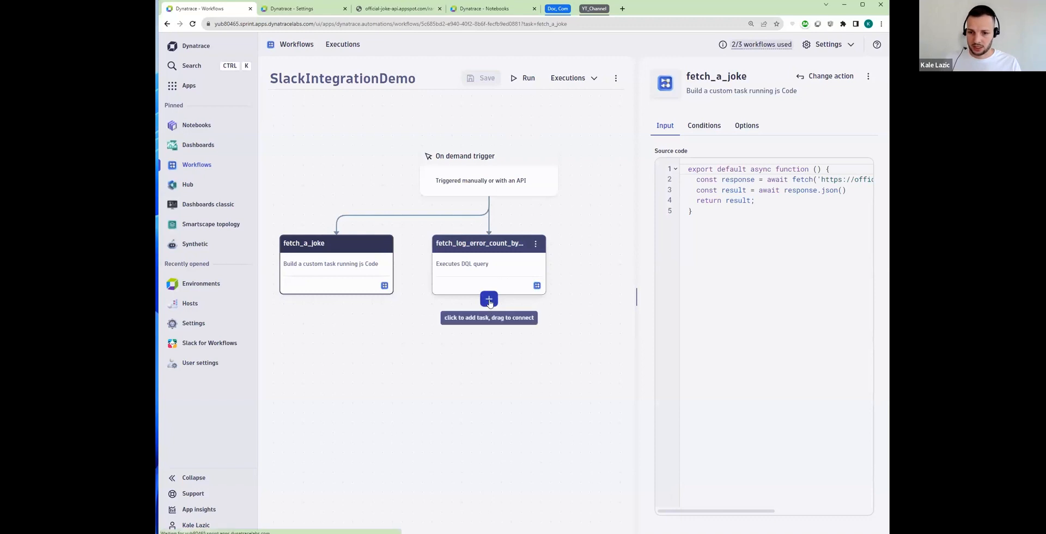
left_click(489, 301)
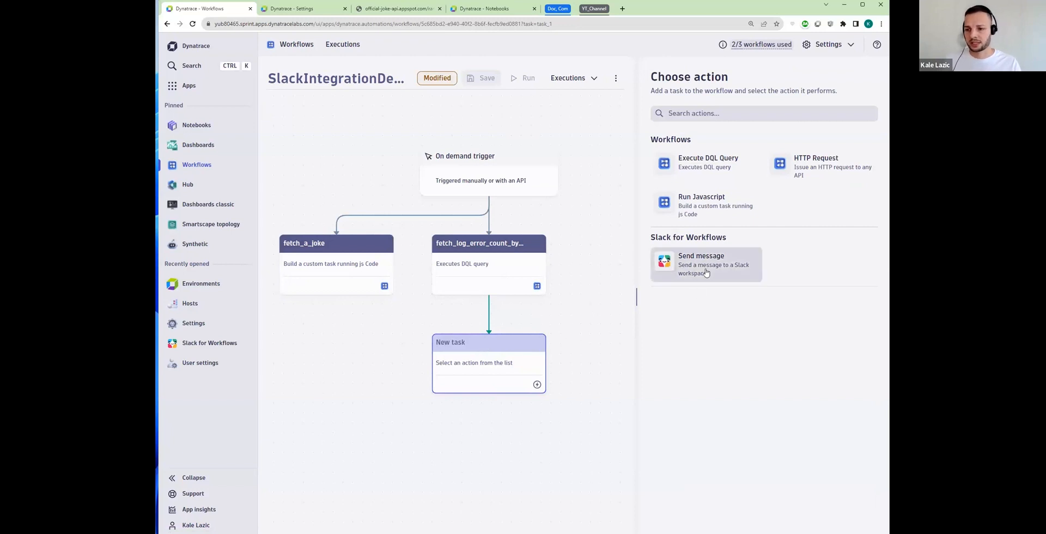
left_click(742, 268)
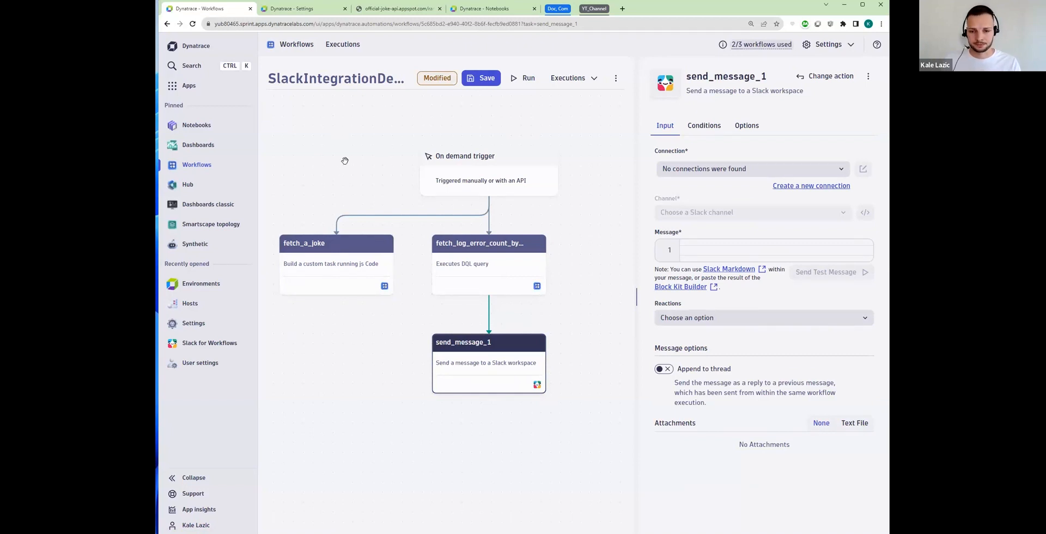
Open the Hub in its own browser tab and place that tab directly after the workflow tab.
right_click(193, 187)
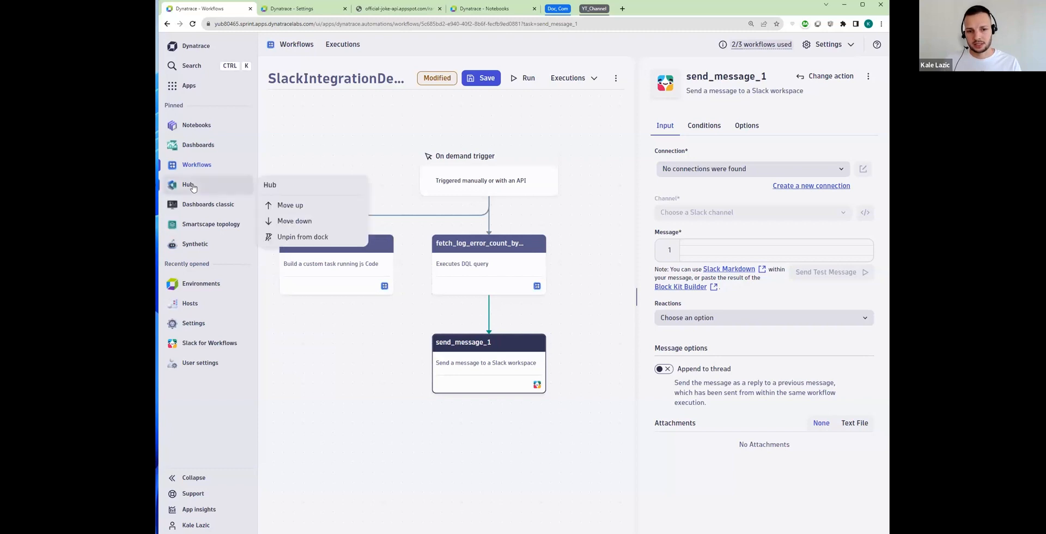
middle_click(193, 187)
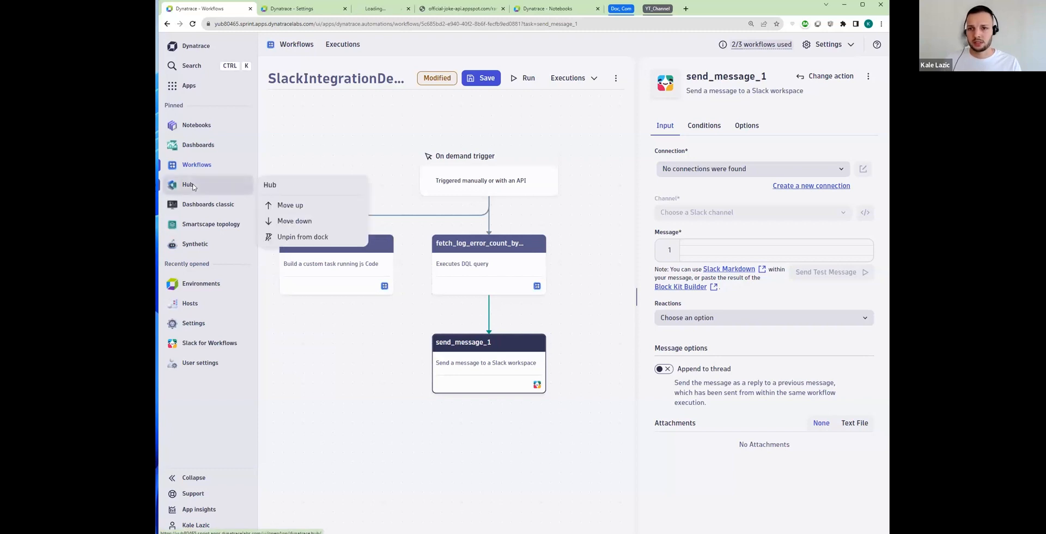
left_click(388, 39)
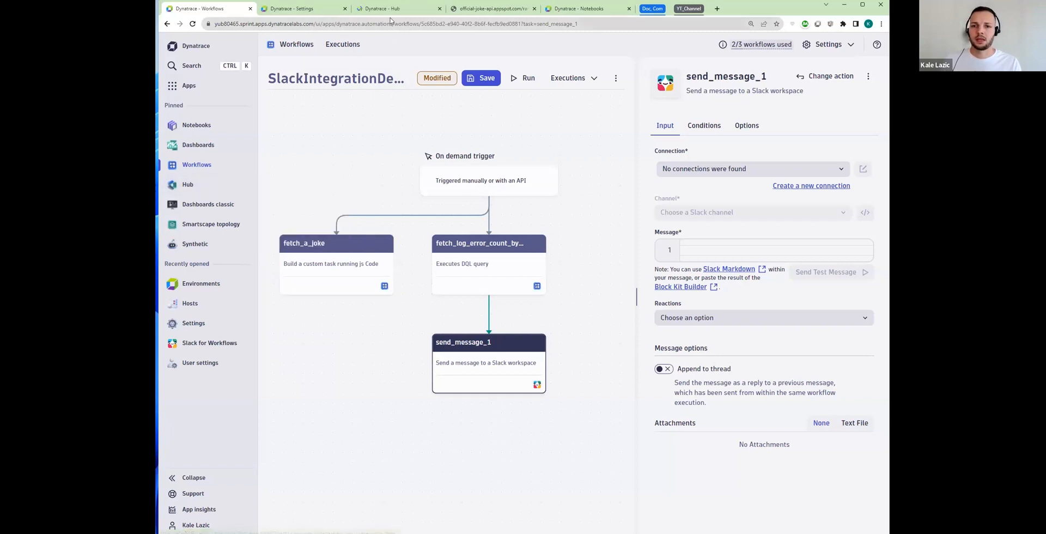
left_click(390, 9)
left_click_drag(333, 10, 304, 9)
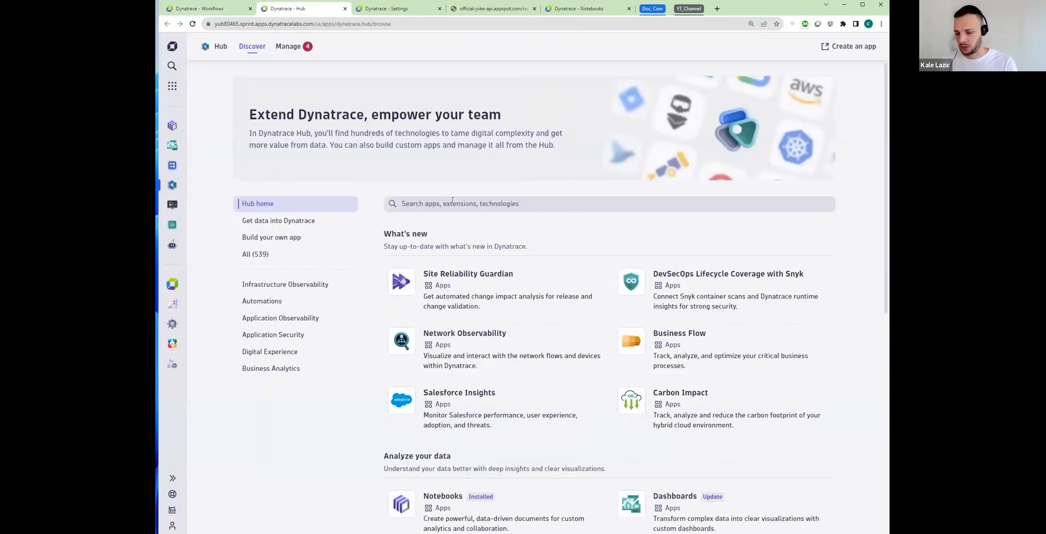
Search the Hub for slack, view the Slack for Workflows app details and close them.
left_click(452, 202)
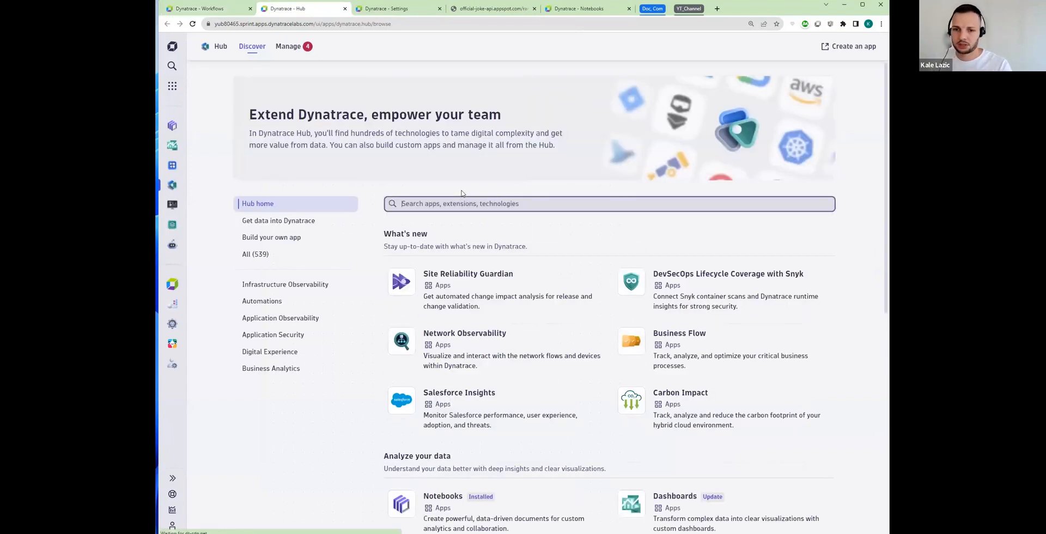
type("slack")
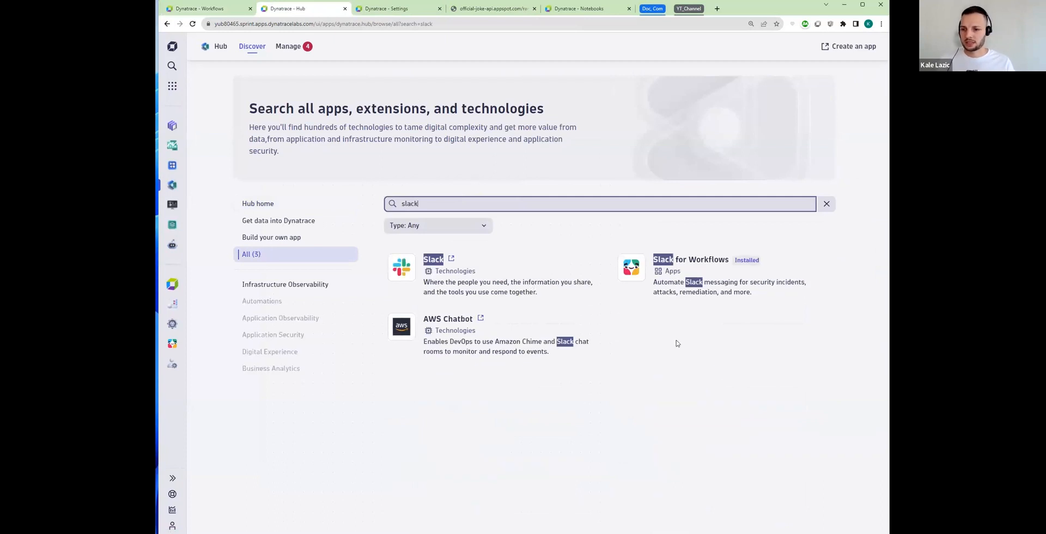
left_click(715, 262)
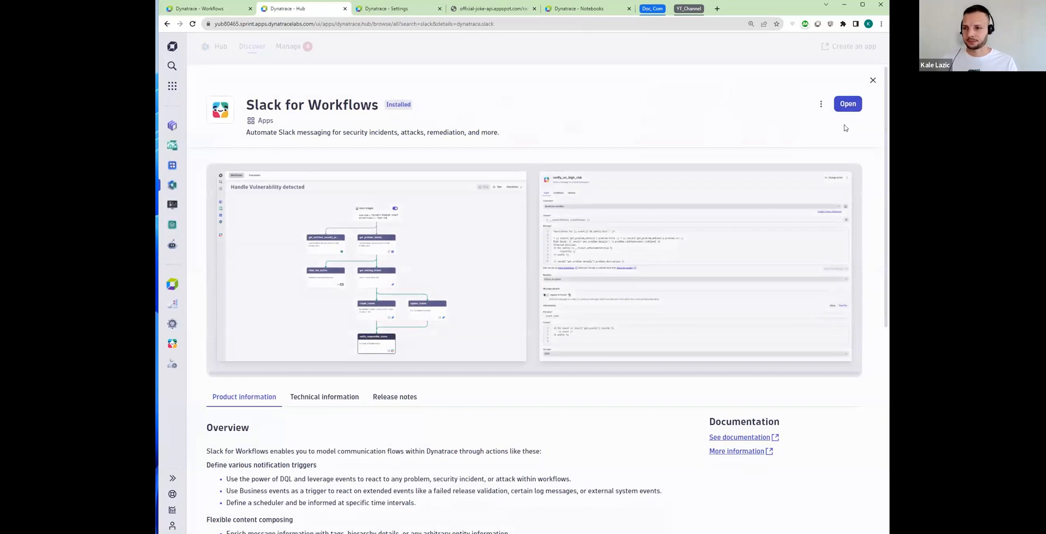
left_click(873, 81)
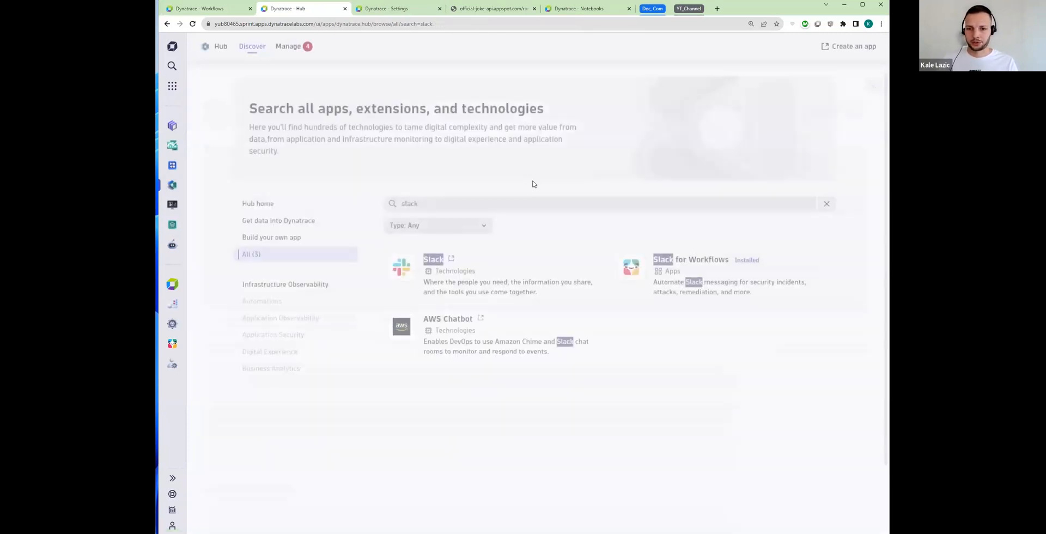
Search the Hub for jira, view the Jira for Workflows app details, and close the details and the Hub tab.
double_click(453, 204)
type("jira")
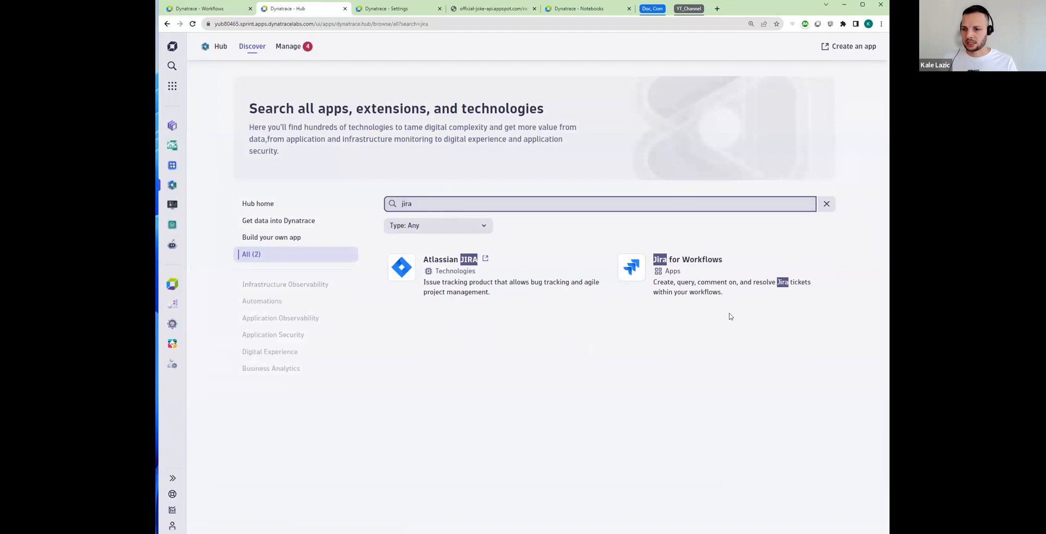
left_click(705, 268)
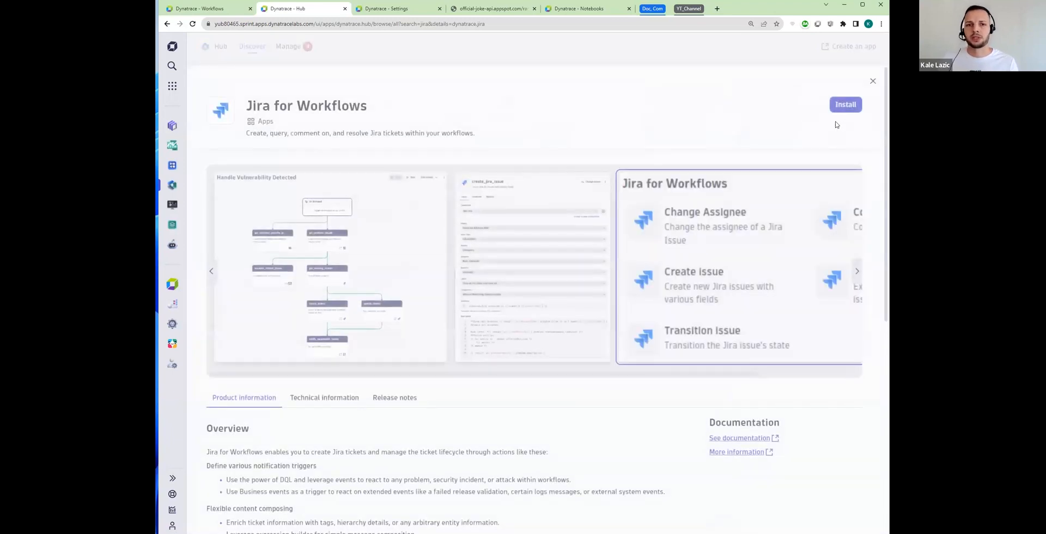
left_click(873, 80)
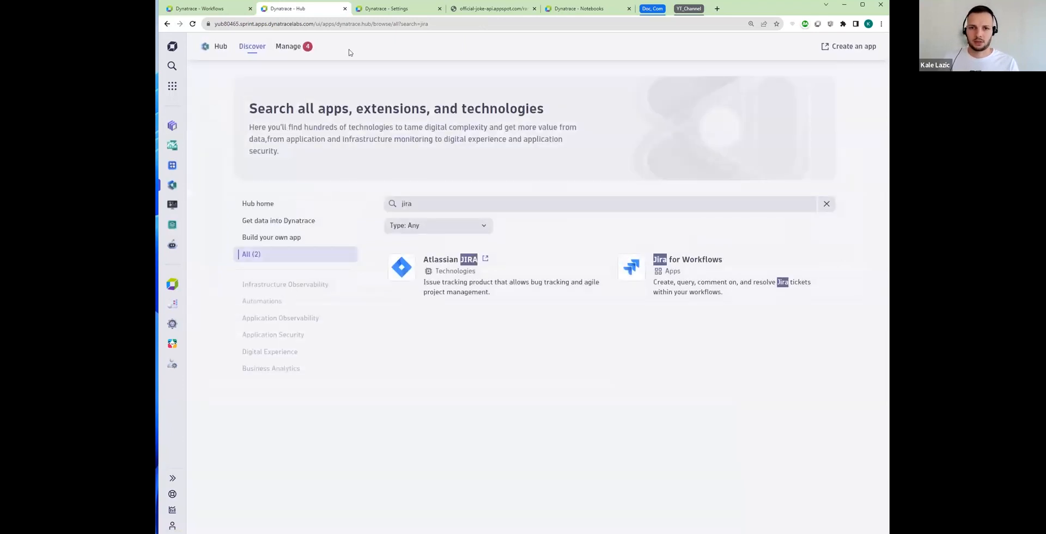
left_click(345, 10)
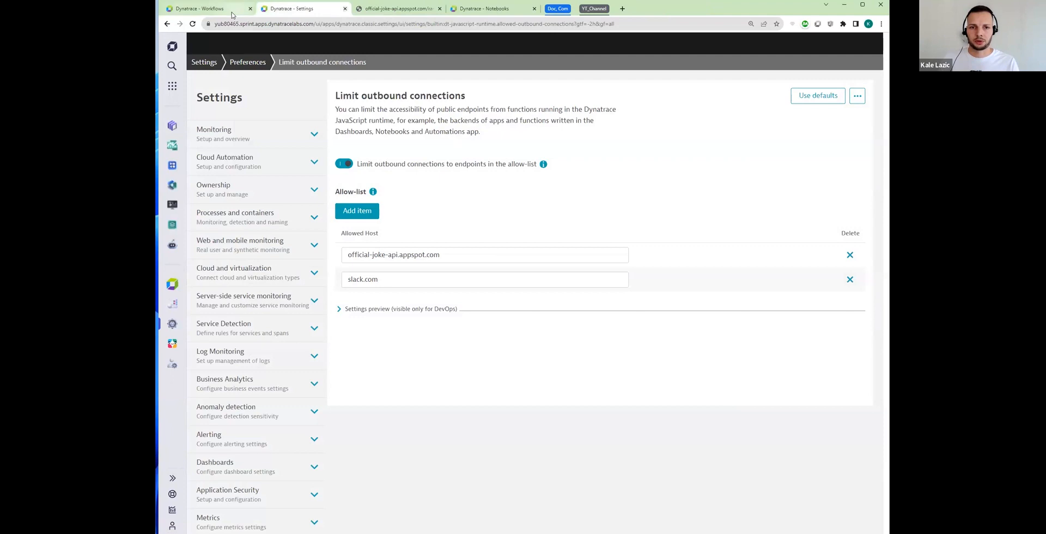
Return to the workflow and rename the send_message_1 task as inform_our_ops_management.
left_click(232, 13)
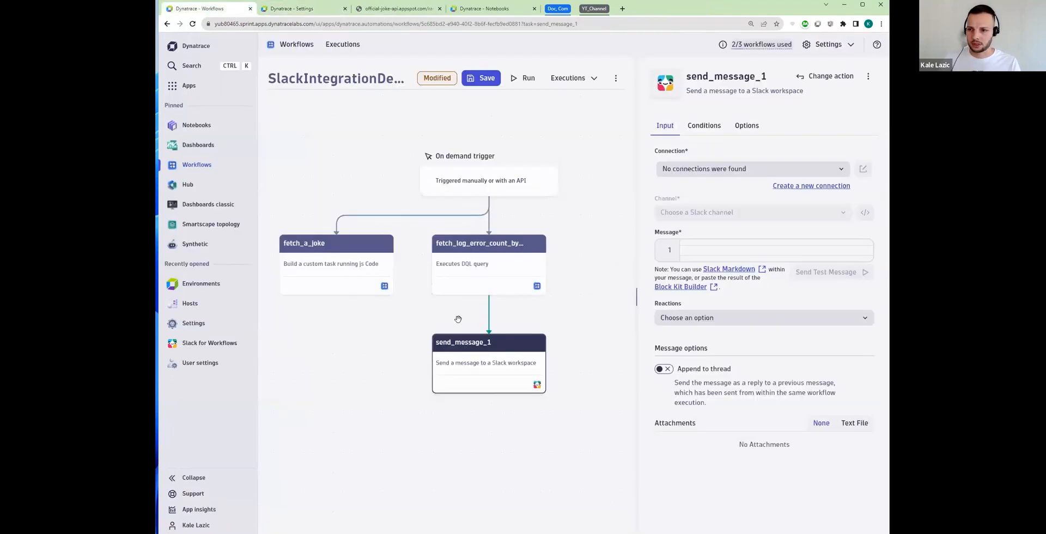
left_click(535, 347)
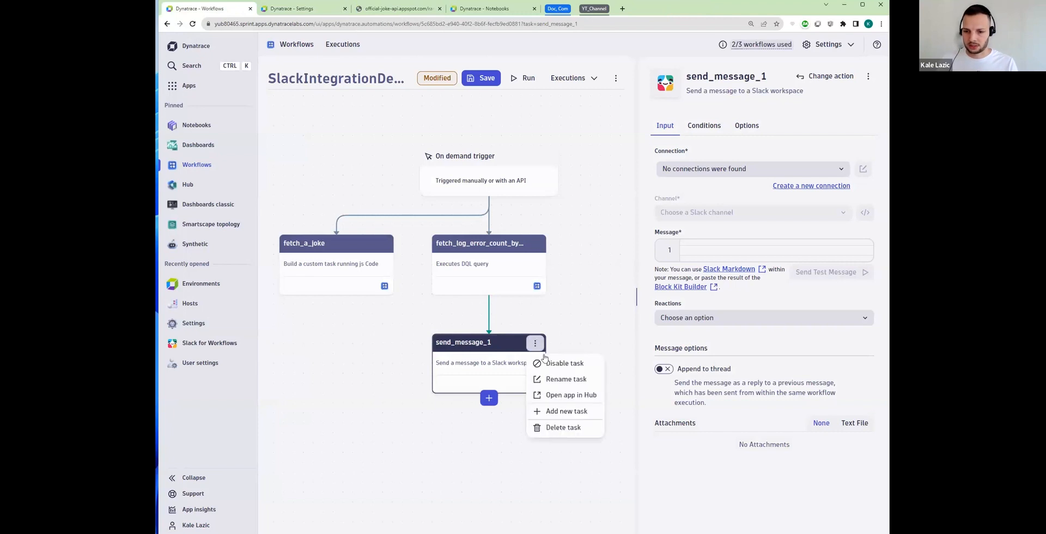
left_click(562, 378)
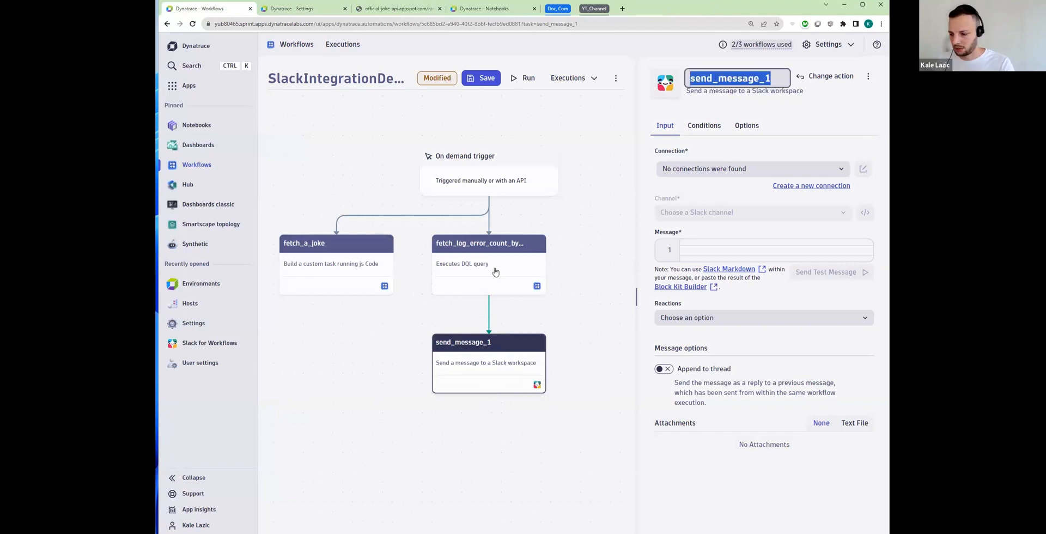
type("inform_")
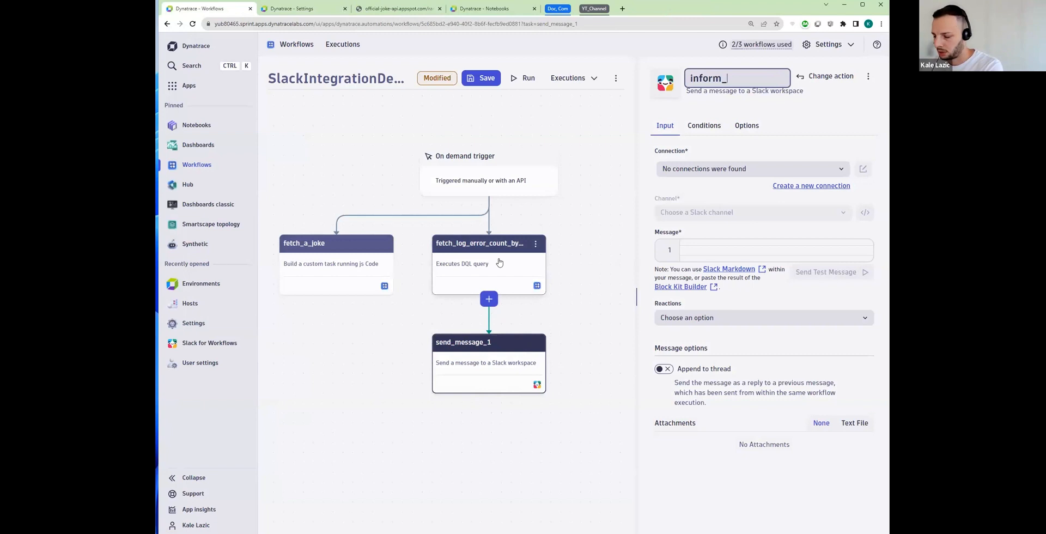
type("ur_ops_management")
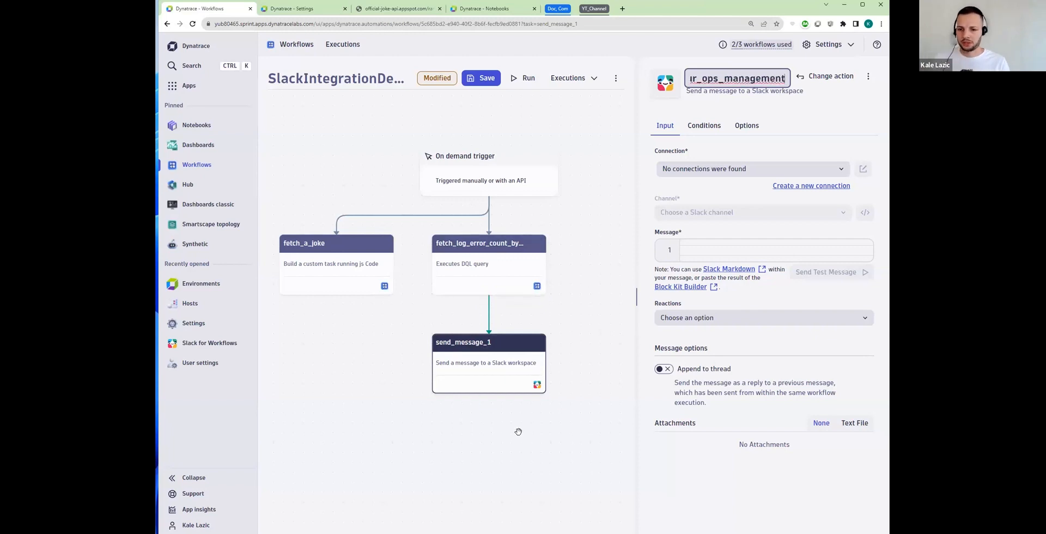
key("Return")
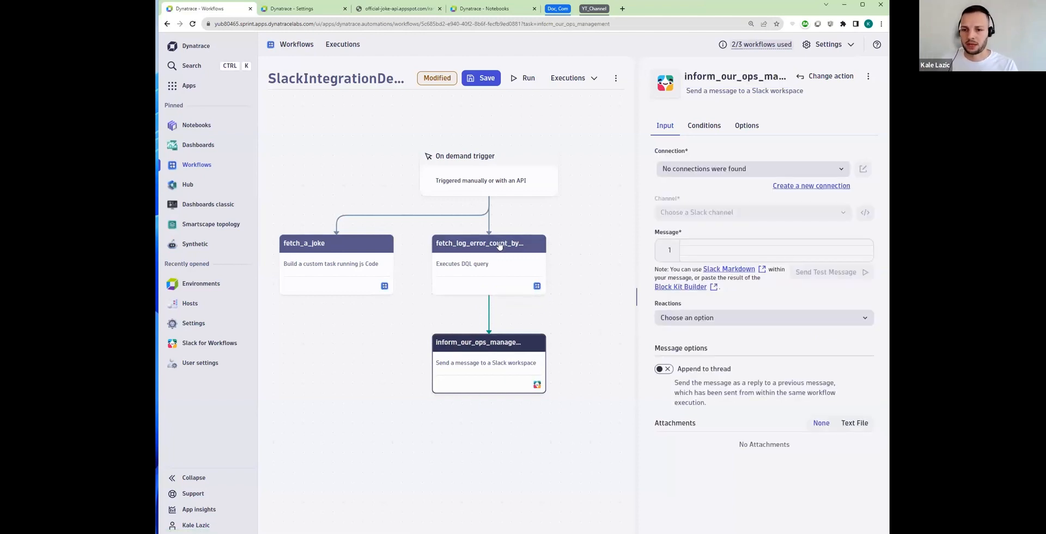
Connect the fetch_a_joke task to the inform_our_ops_management task so that both fetch tasks feed the Slack message.
mouse_move(493, 248)
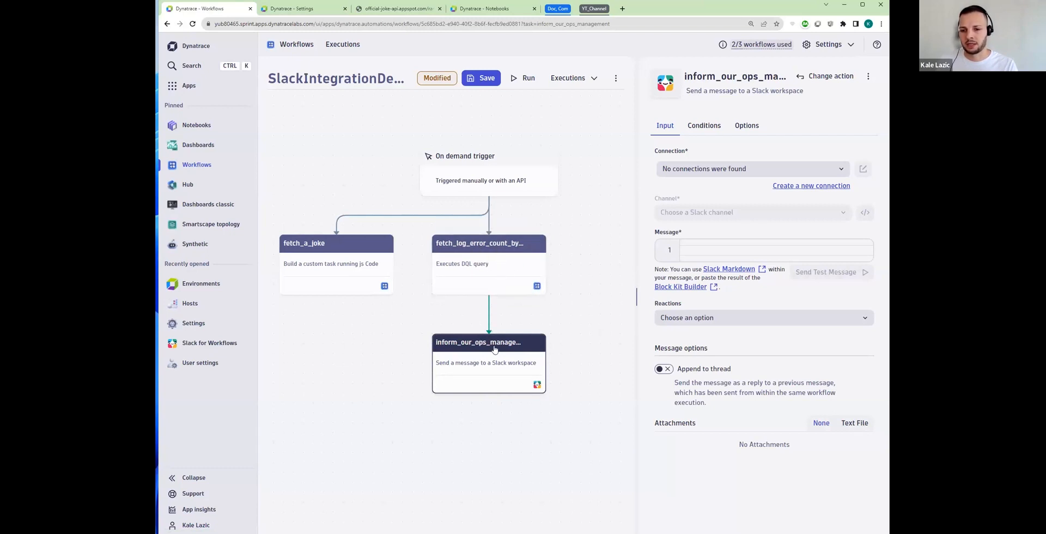
mouse_move(493, 289)
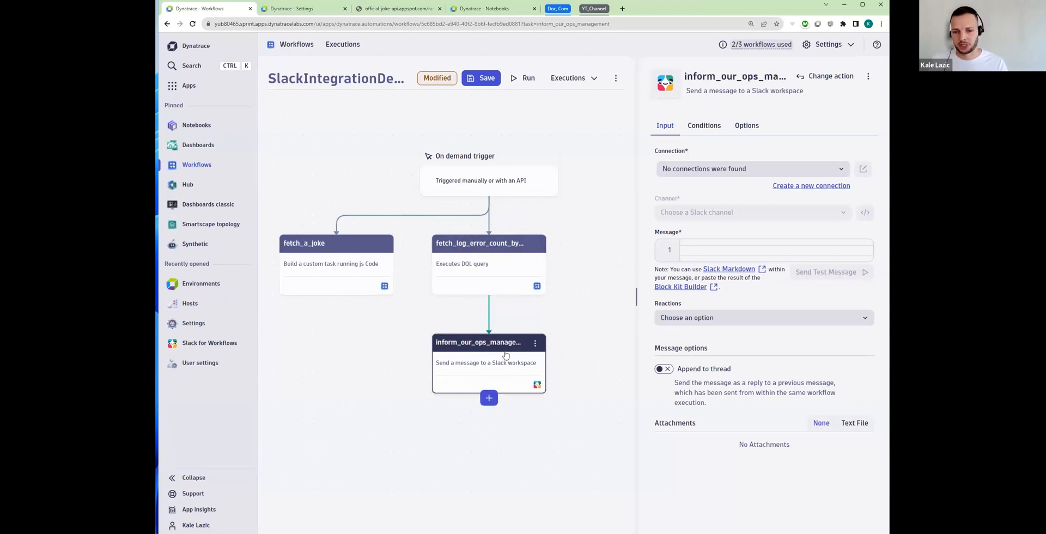
mouse_move(325, 255)
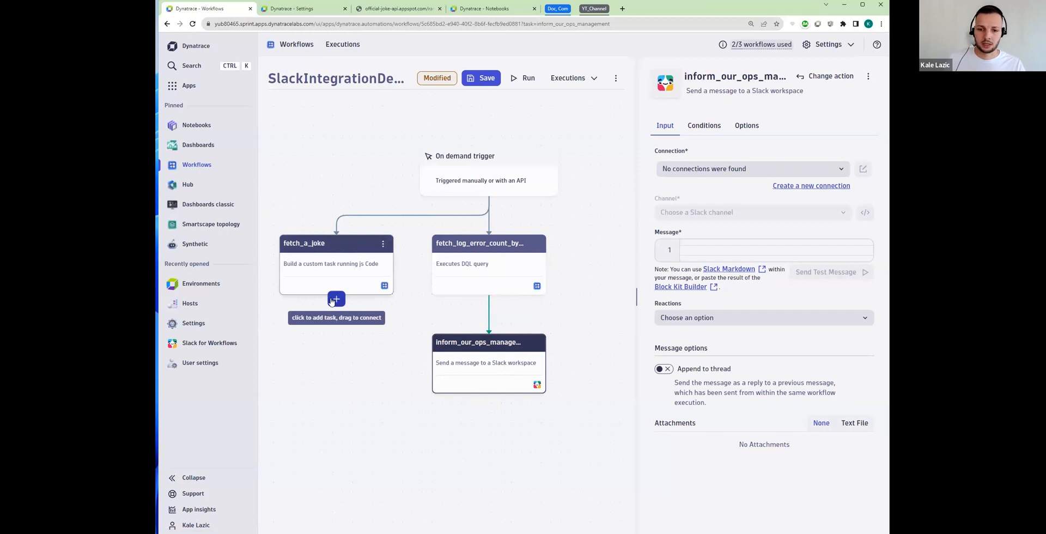
left_click_drag(334, 301, 491, 365)
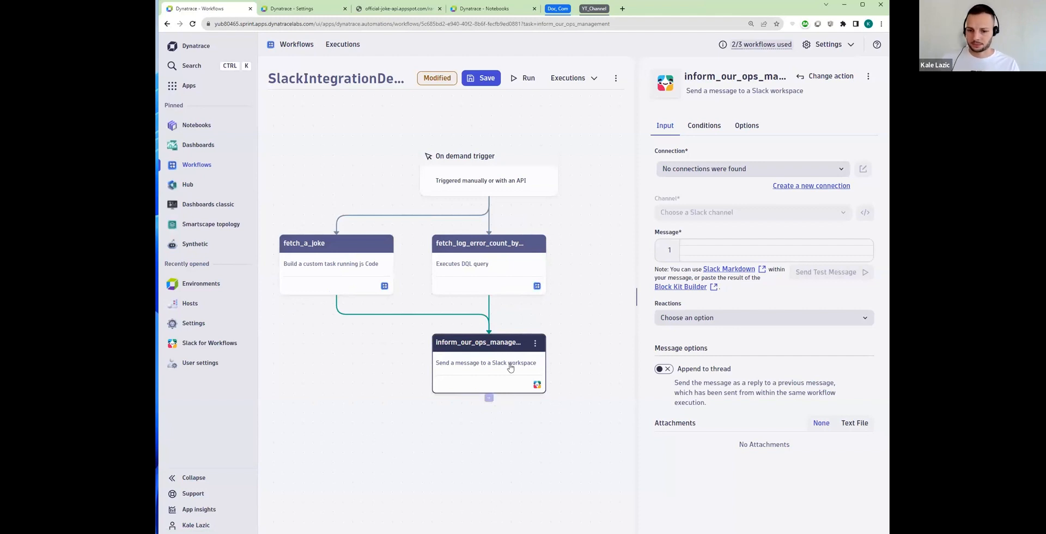
Check the Slack task's available connections, then start creating a new connection and bring up its Slack Connections settings form.
left_click(765, 172)
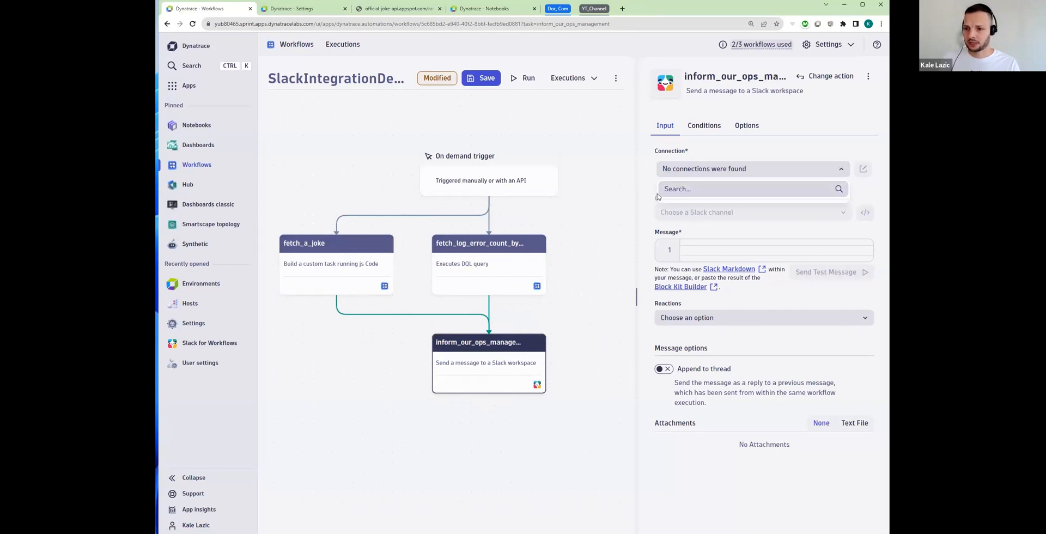
left_click(652, 184)
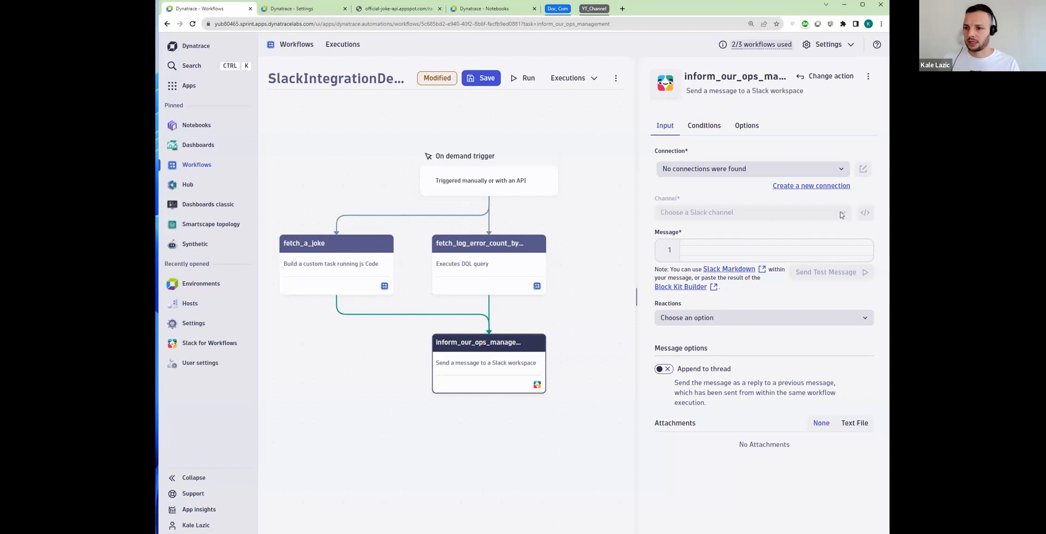
left_click(806, 186)
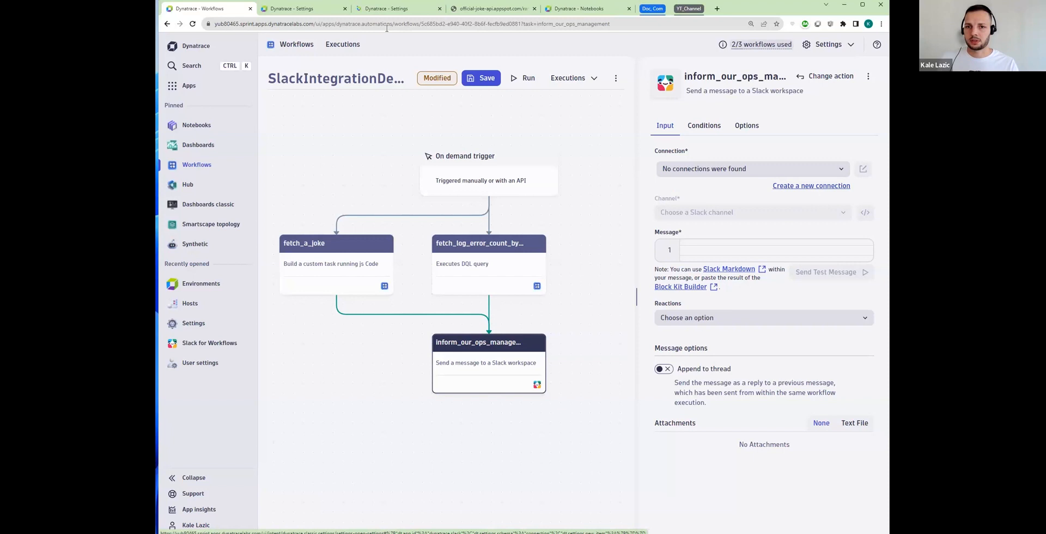
left_click(392, 11)
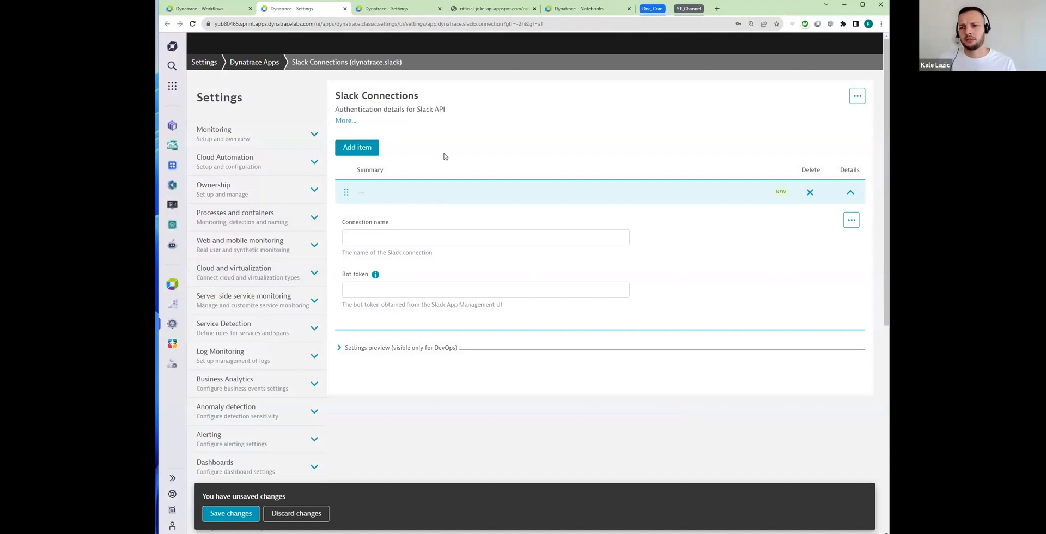
Open the Slack for Workflows documentation page from the Introduction to workflows page.
left_click(652, 9)
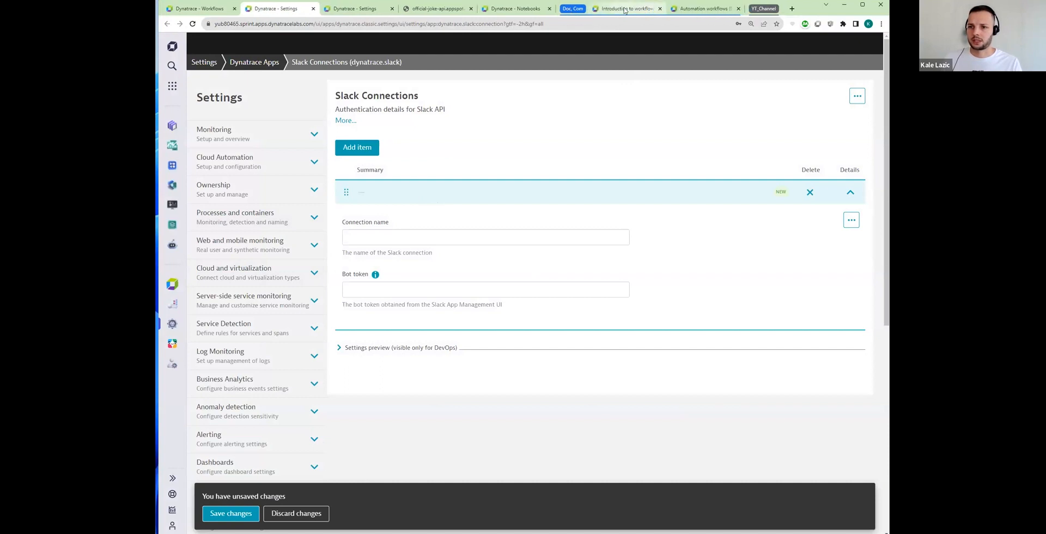
left_click(625, 9)
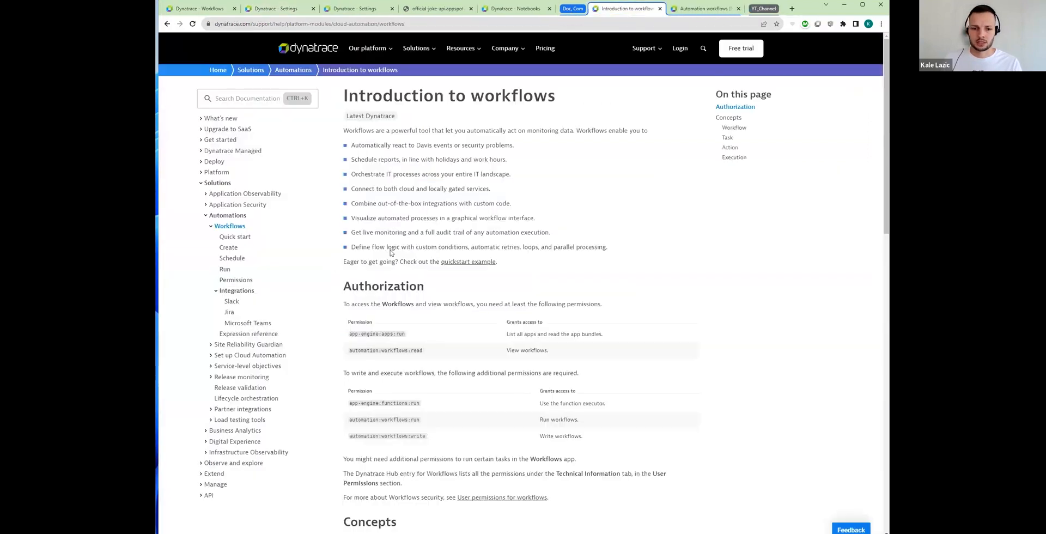
left_click(231, 301)
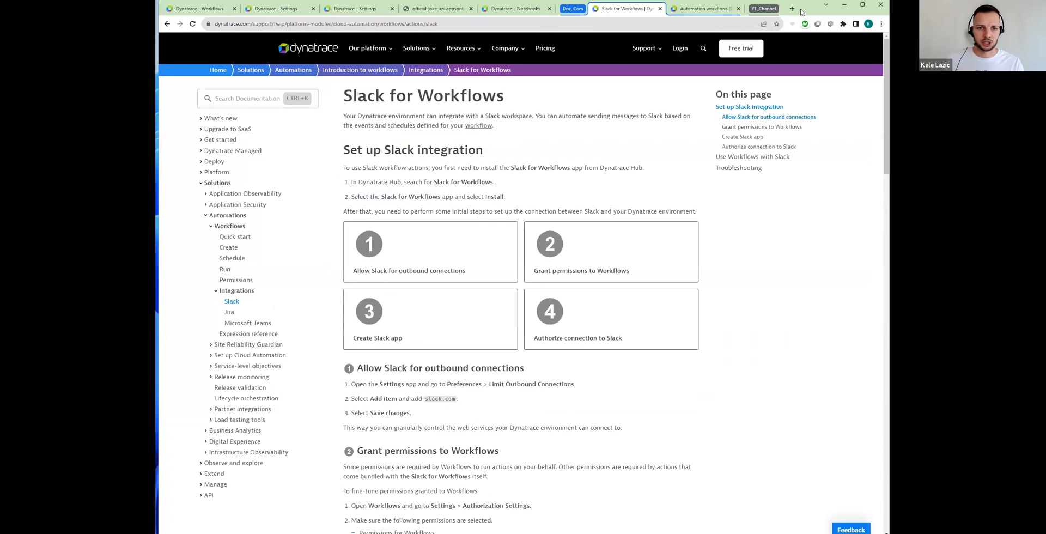
Arrange the documentation window and the full-height Slack workspace window side by side.
left_click_drag(801, 12, 282, 3)
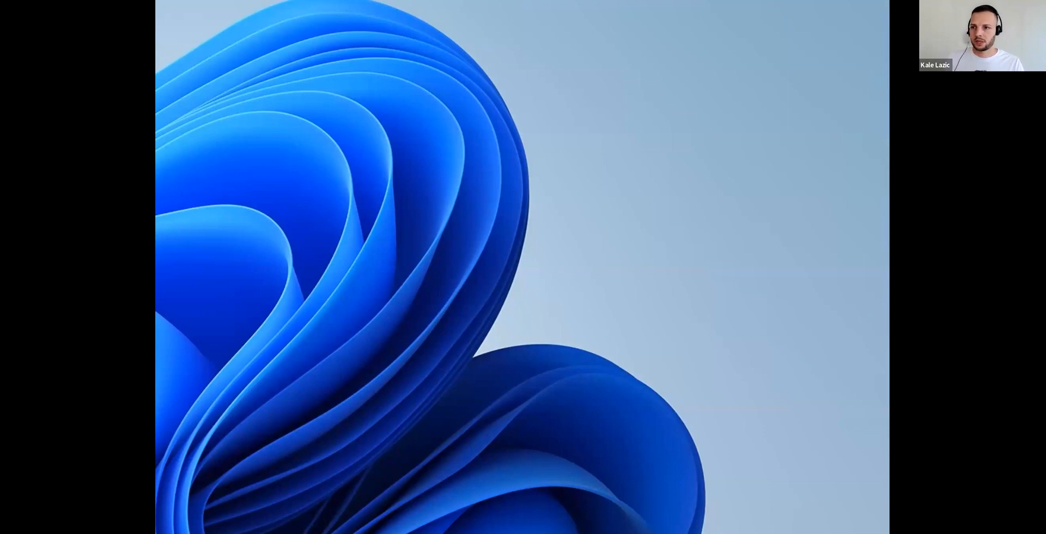
key("alt+Tab")
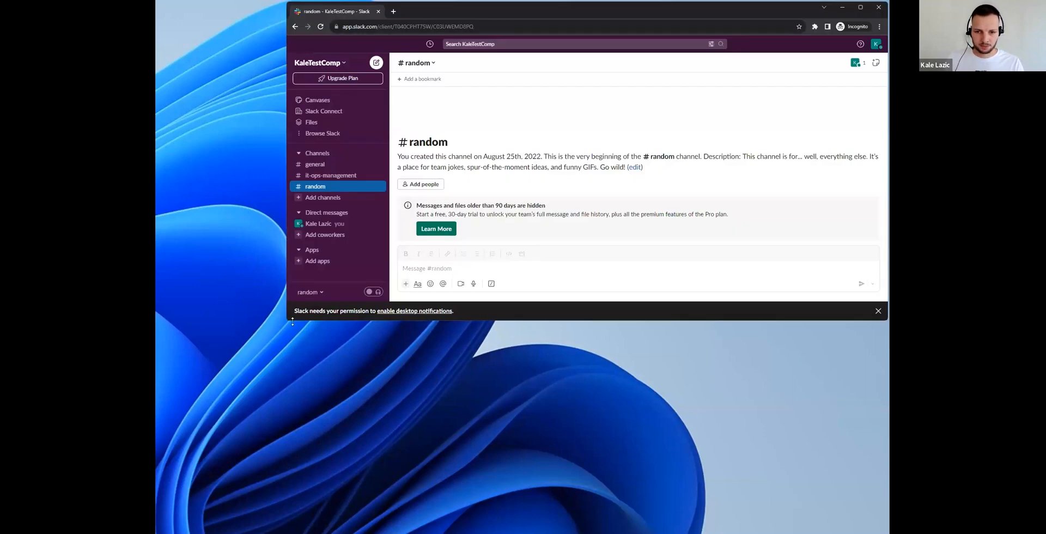
left_click_drag(292, 322, 293, 531)
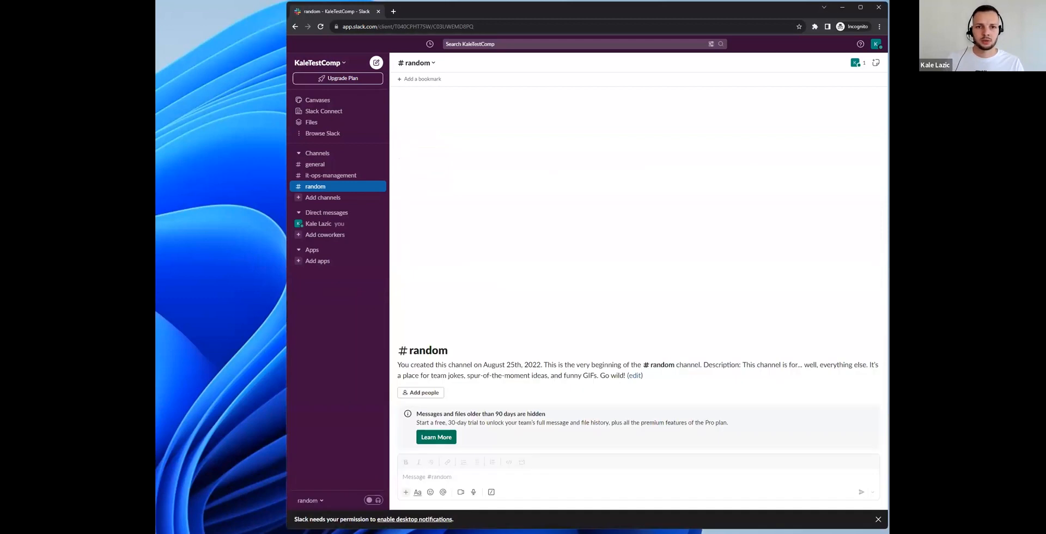
key("alt+Tab")
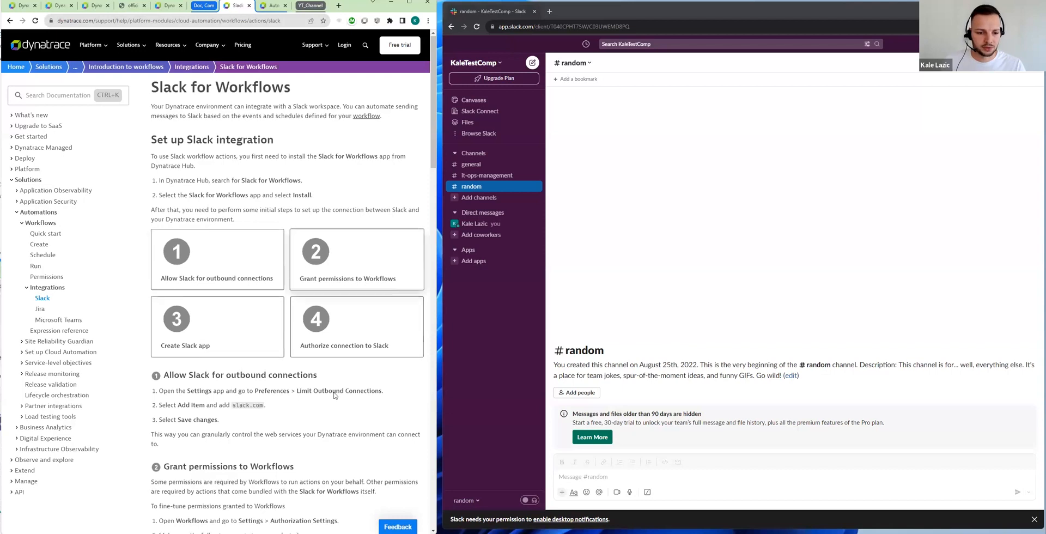
Read the Slack integration setup instructions on outbound connections, Workflows permissions and creating the Slack app.
scroll(278, 346, "down", 2)
scroll(270, 338, "down", 1)
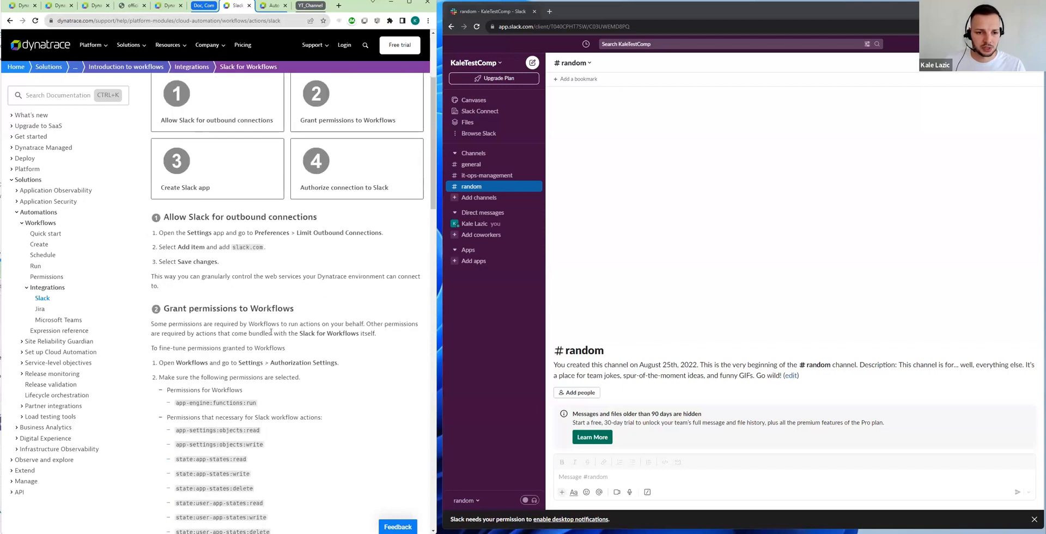
scroll(266, 325, "down", 1)
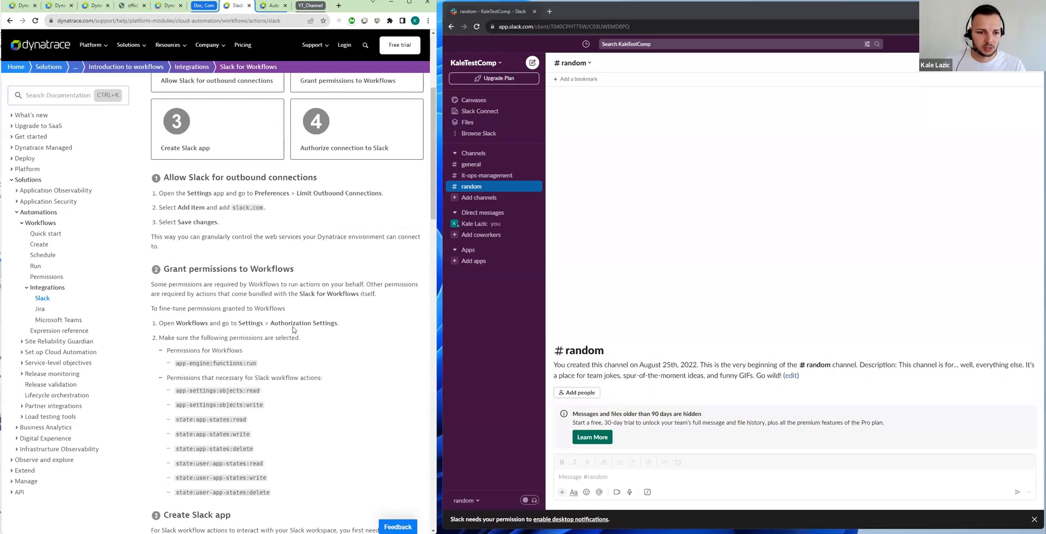
scroll(267, 325, "down", 1)
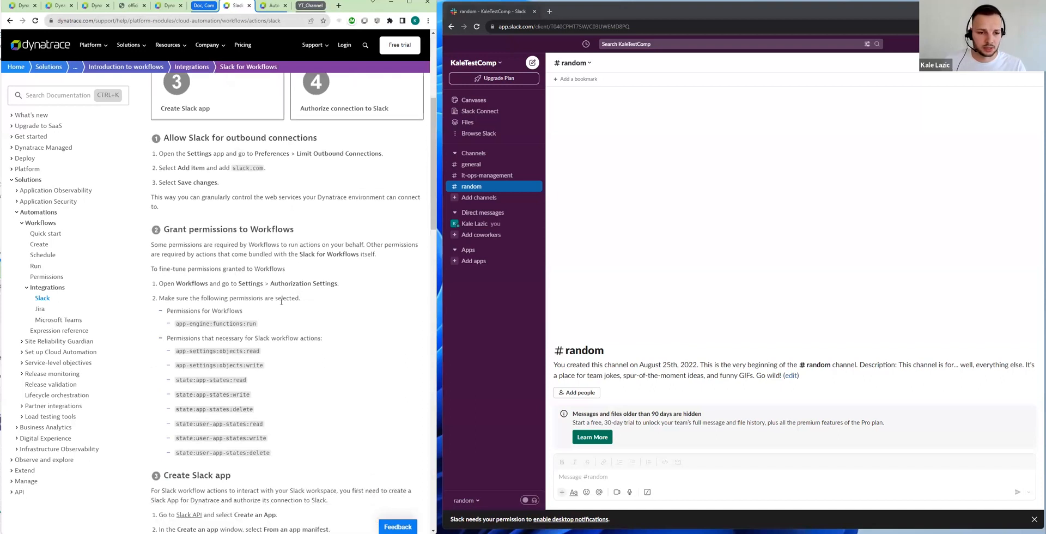
scroll(286, 301, "down", 1)
scroll(289, 300, "down", 2)
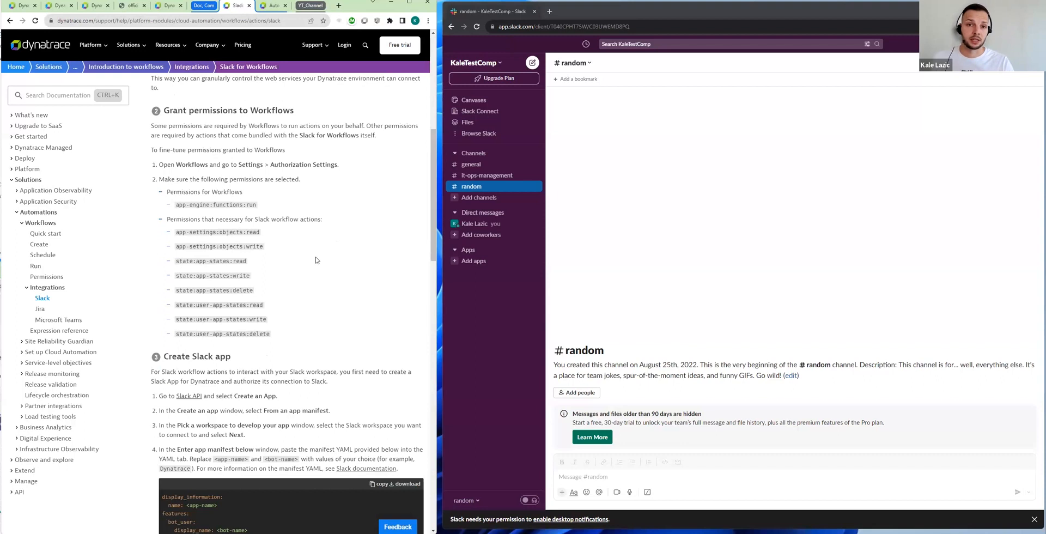
scroll(319, 256, "down", 3)
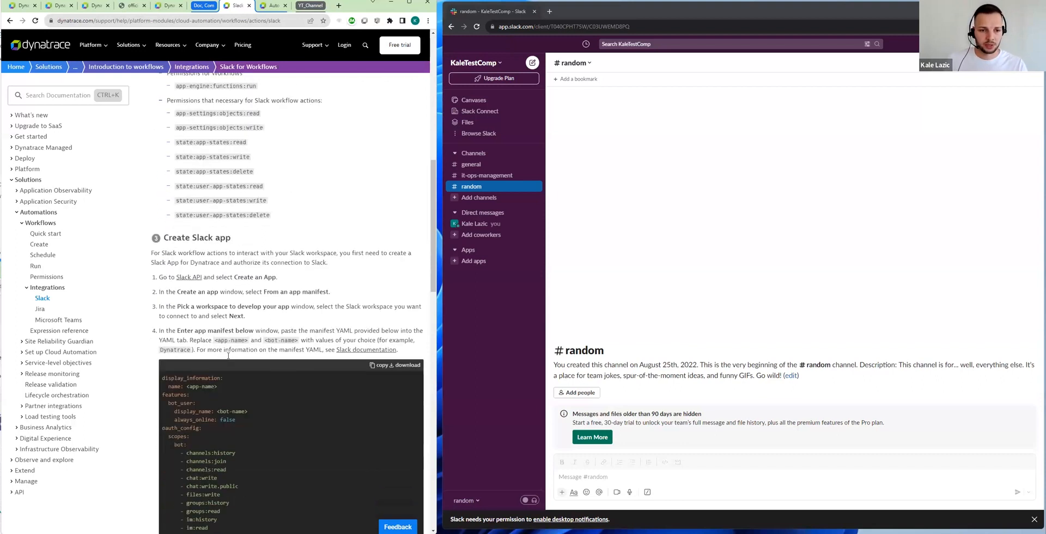
scroll(227, 333, "down", 1)
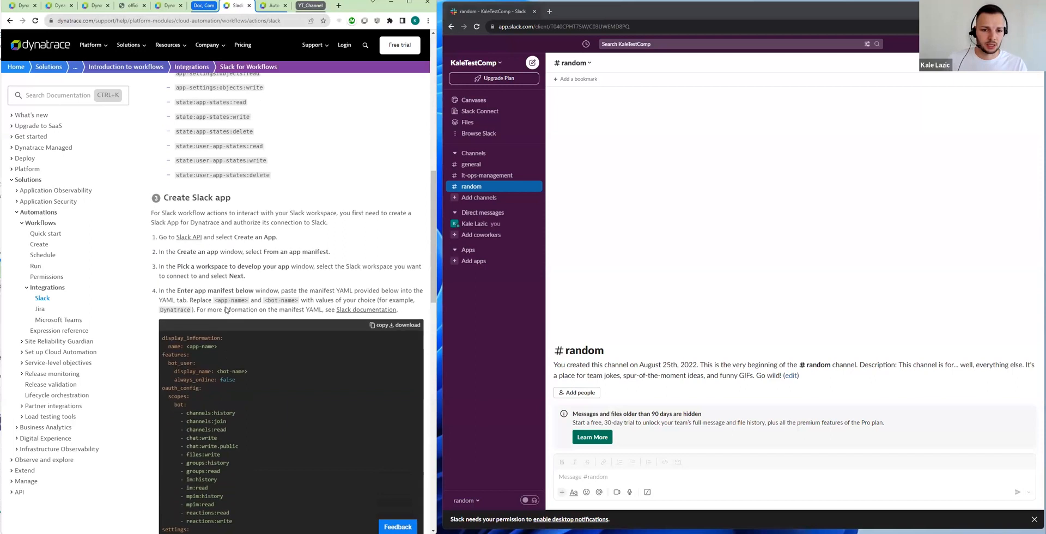
scroll(225, 308, "down", 2)
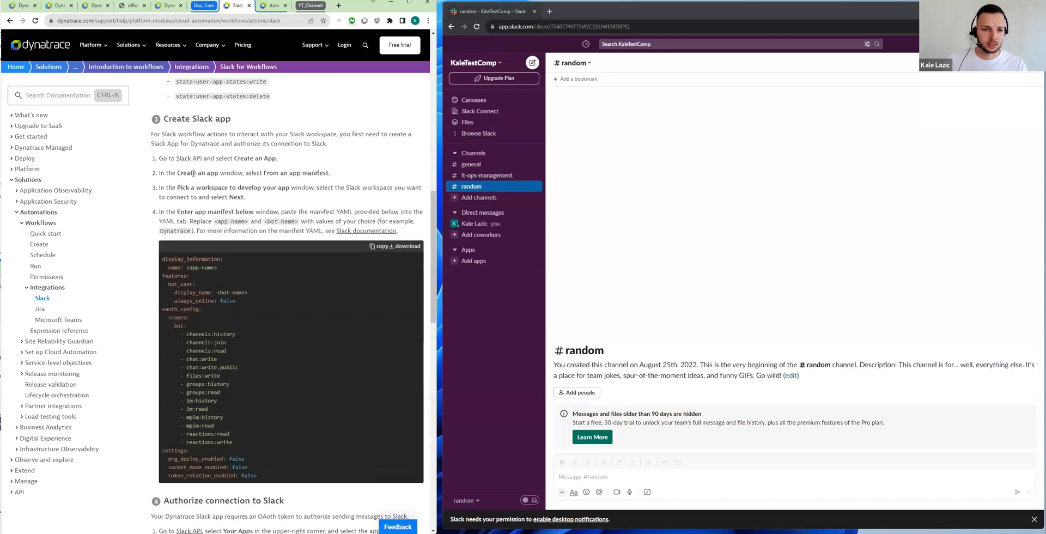
Copy the Slack API link from the documentation and open api.slack.com/apps in a new tab beside the Slack workspace.
right_click(189, 159)
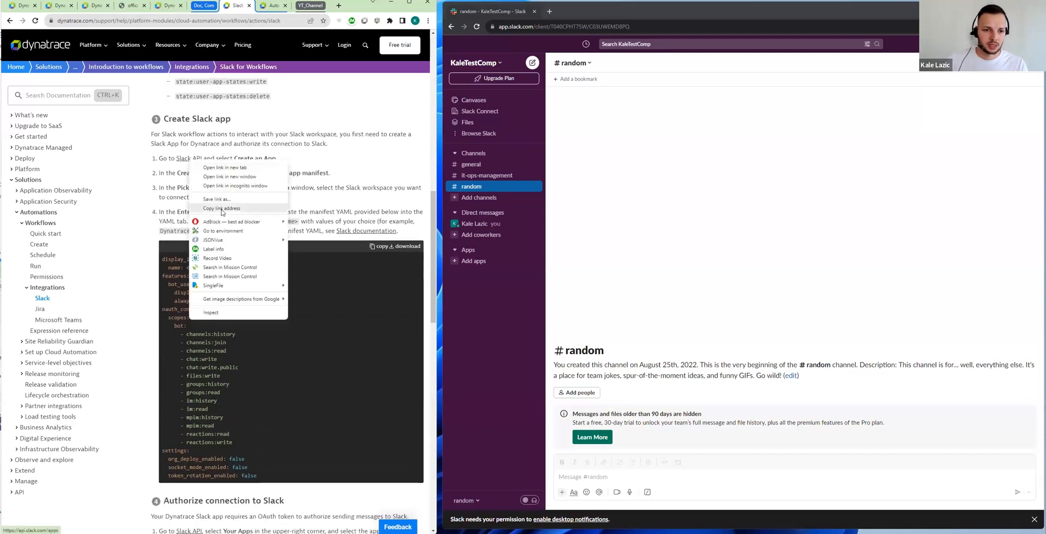
left_click(217, 209)
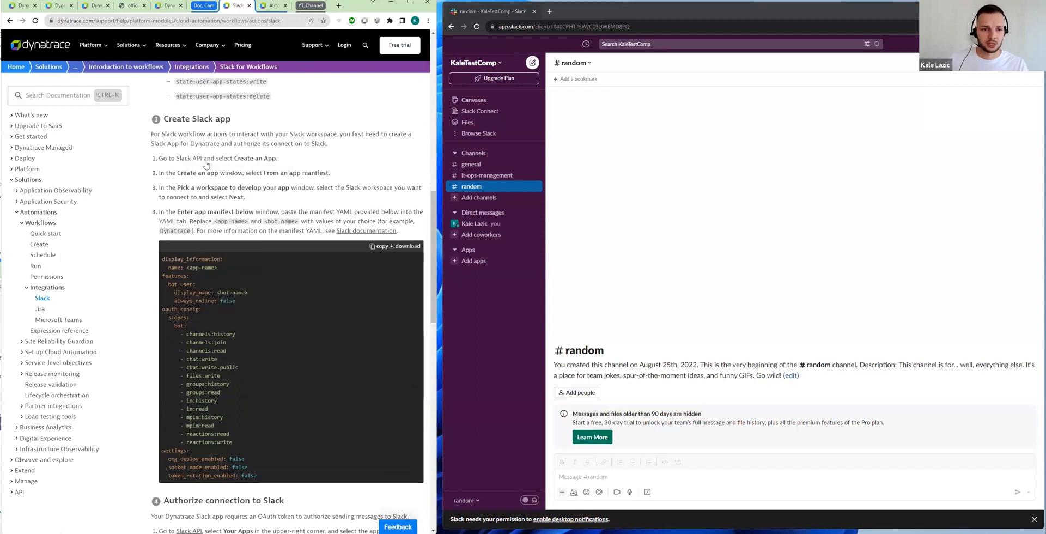
left_click(552, 12)
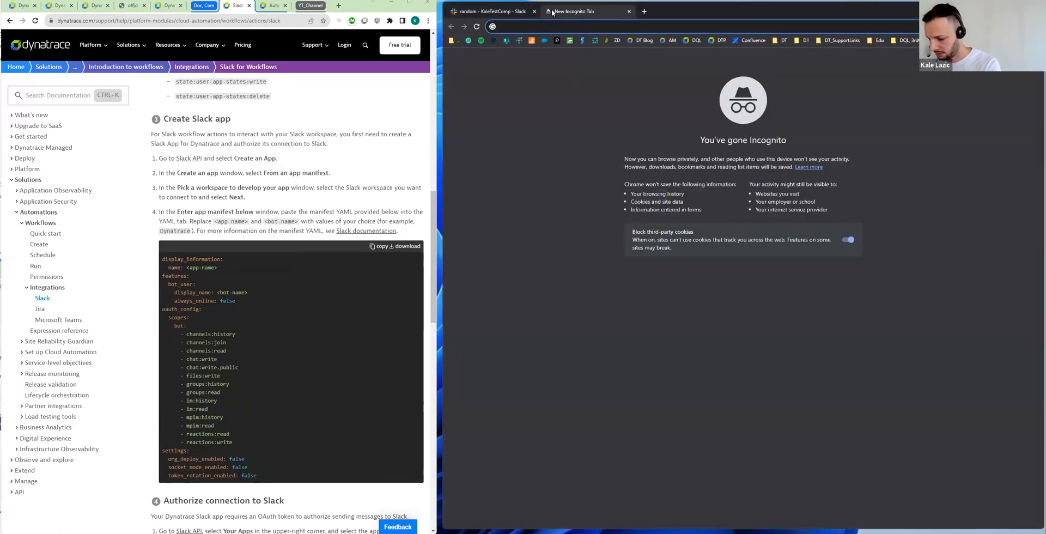
type("api.slack.com/apps")
key("Return")
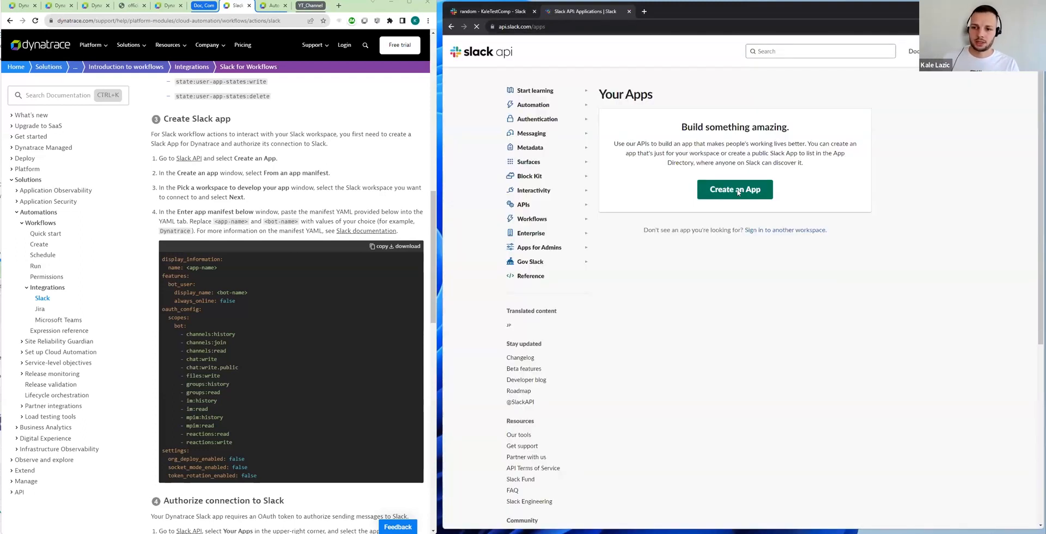
Start a new Slack app from an app manifest in the KaleTestComp workspace, copying the documentation's YAML manifest for it.
left_click(737, 193)
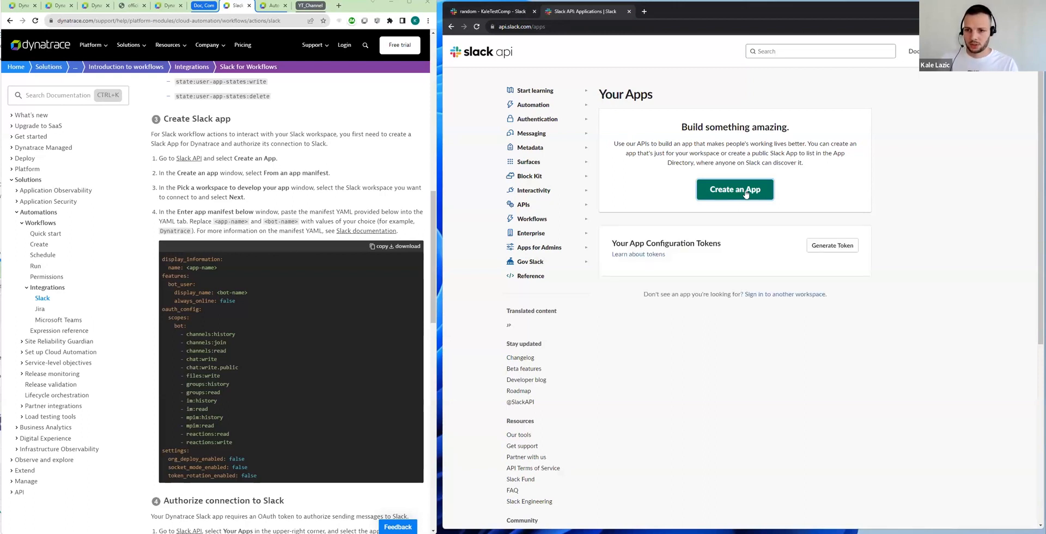
left_click(747, 198)
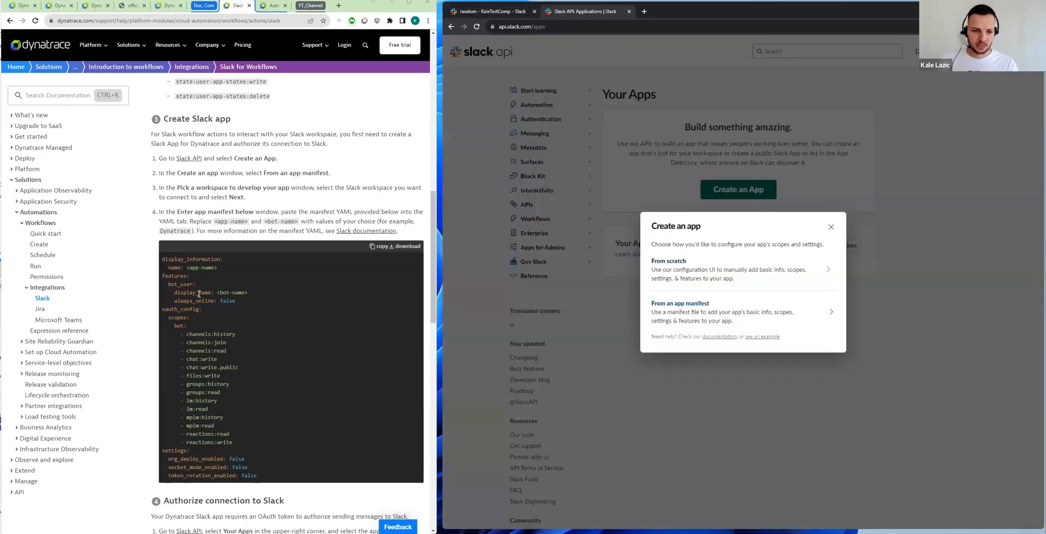
left_click(731, 315)
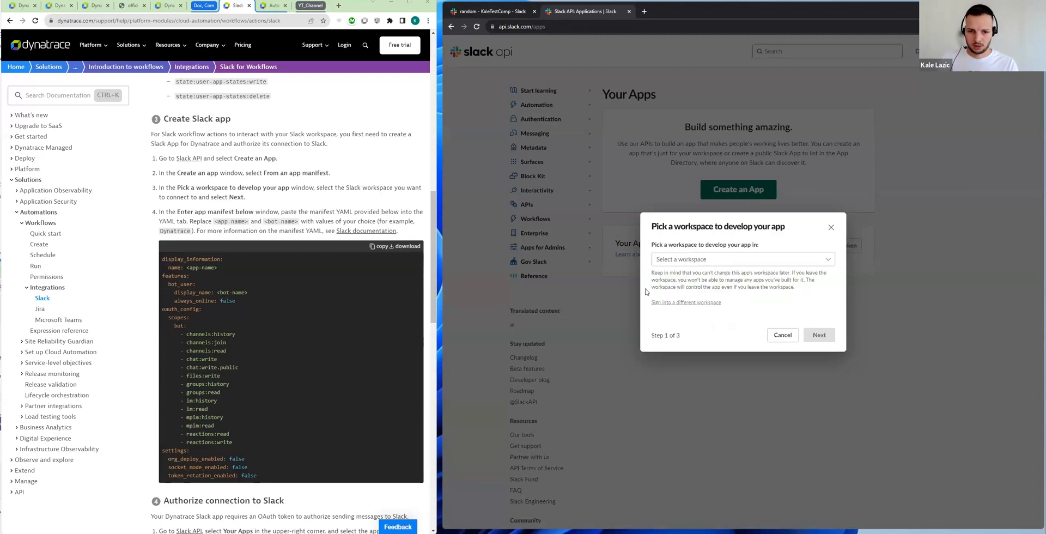
left_click(378, 246)
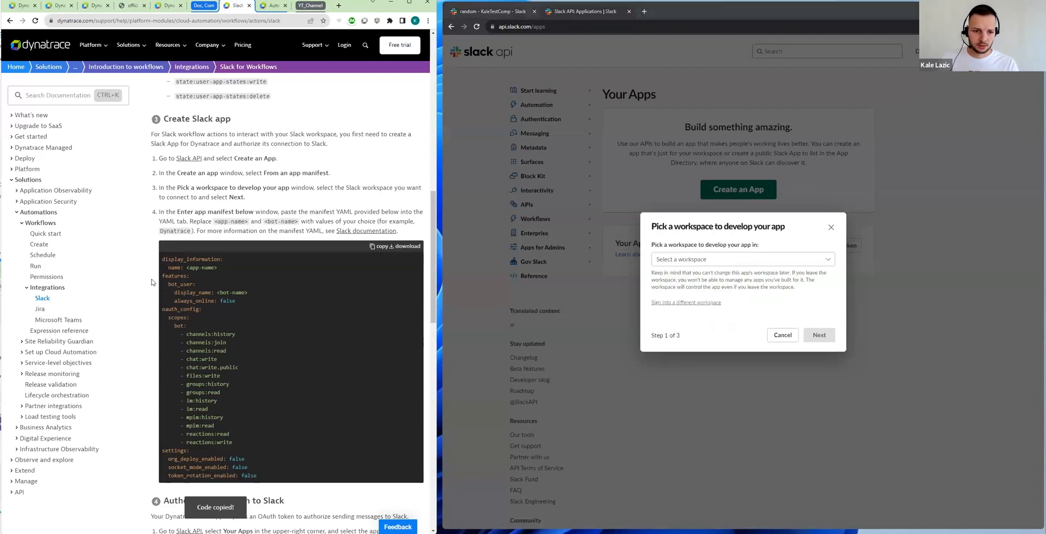
left_click(774, 261)
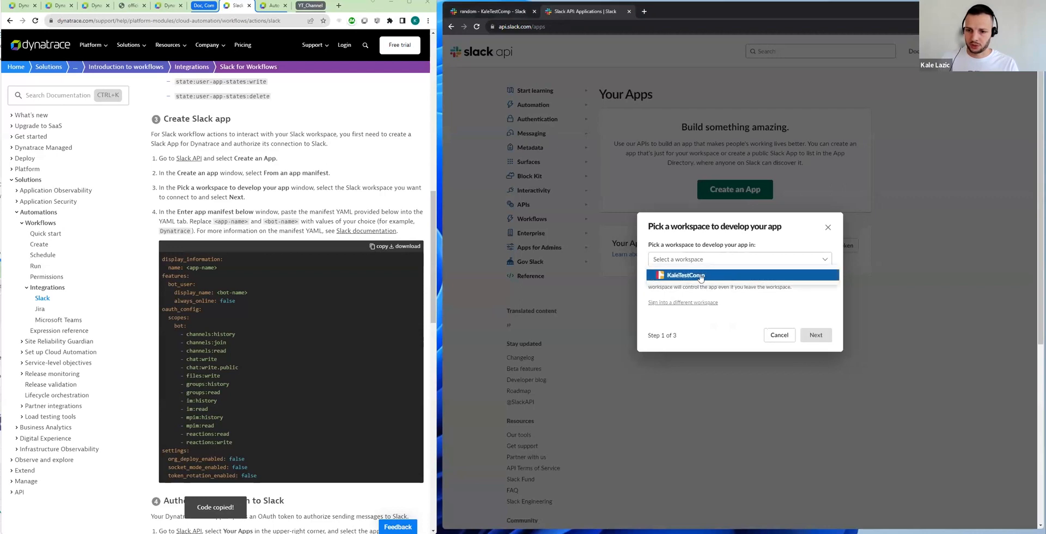
left_click(701, 275)
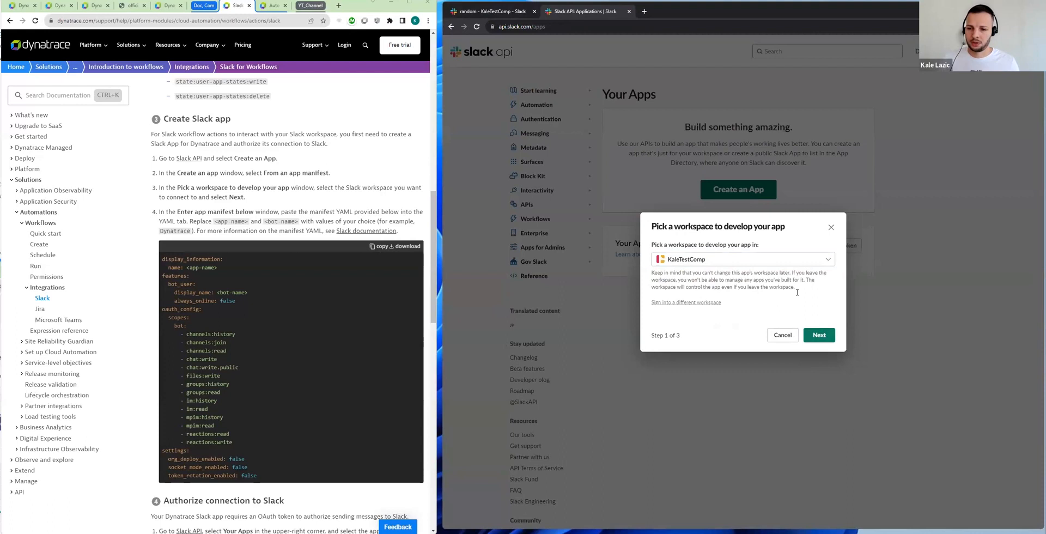
left_click(820, 335)
Replace the default YAML in the app manifest with the manifest copied from the documentation.
left_click_drag(759, 315, 708, 306)
left_click(651, 276, "shift")
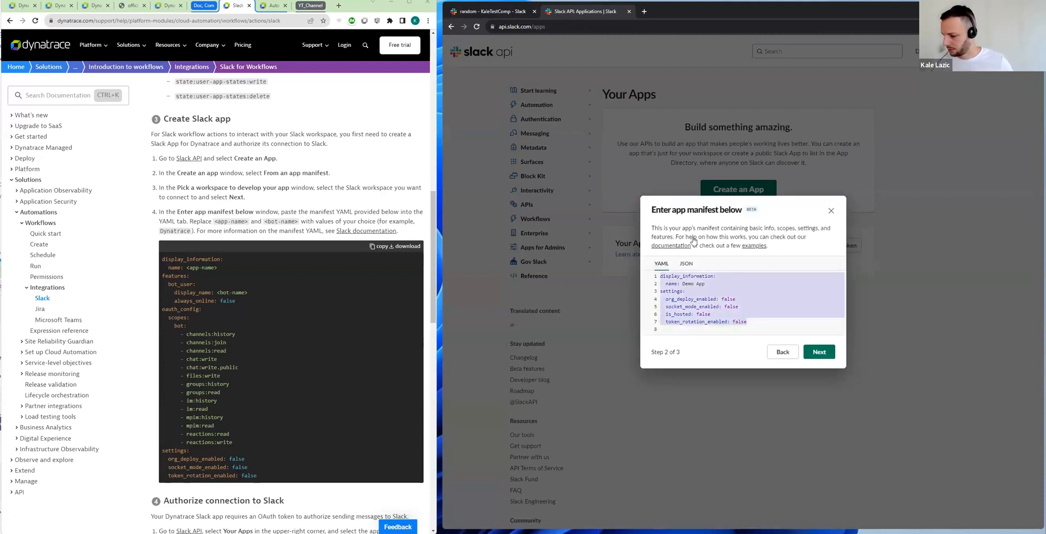
key("BackSpace")
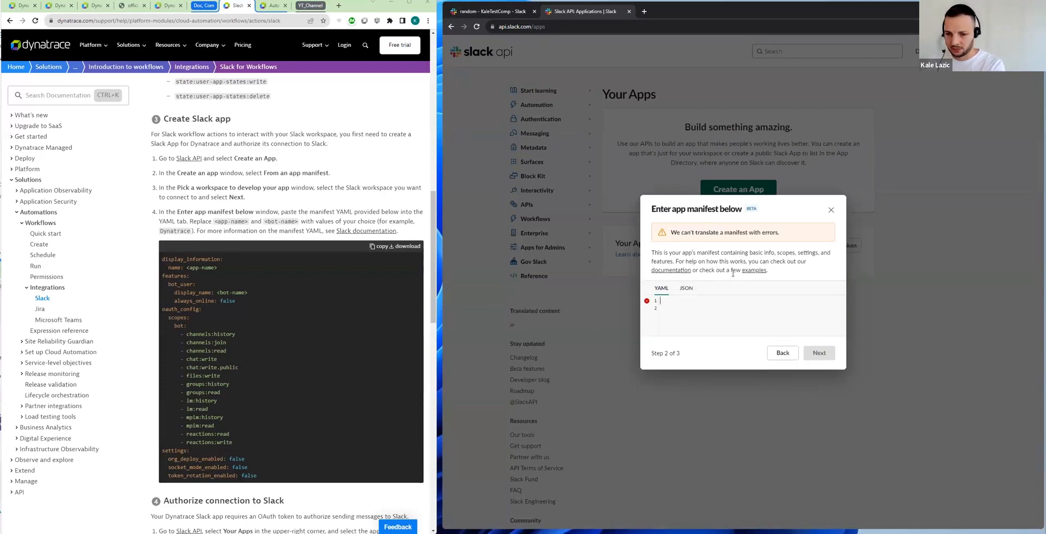
key("ctrl+v")
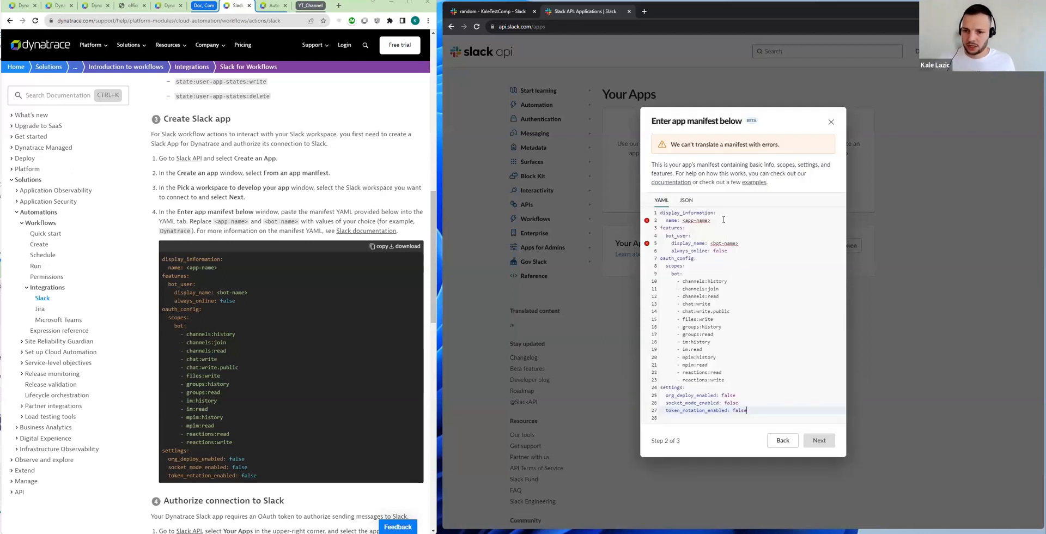
Set the manifest's app name to DemoApp and the bot display name to DemoBot, and create the Slack app.
left_click(708, 220)
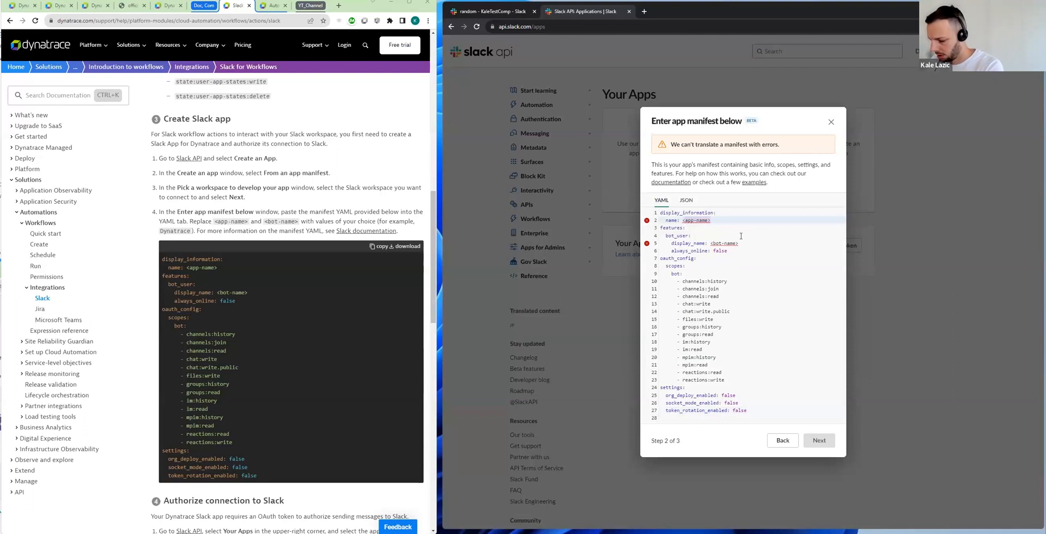
type("DemoA")
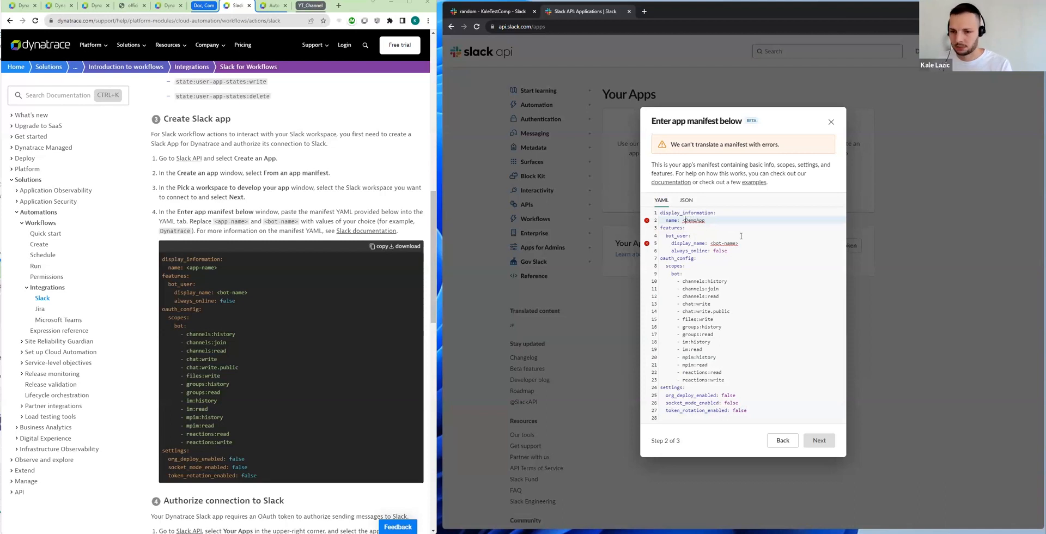
left_click(712, 243)
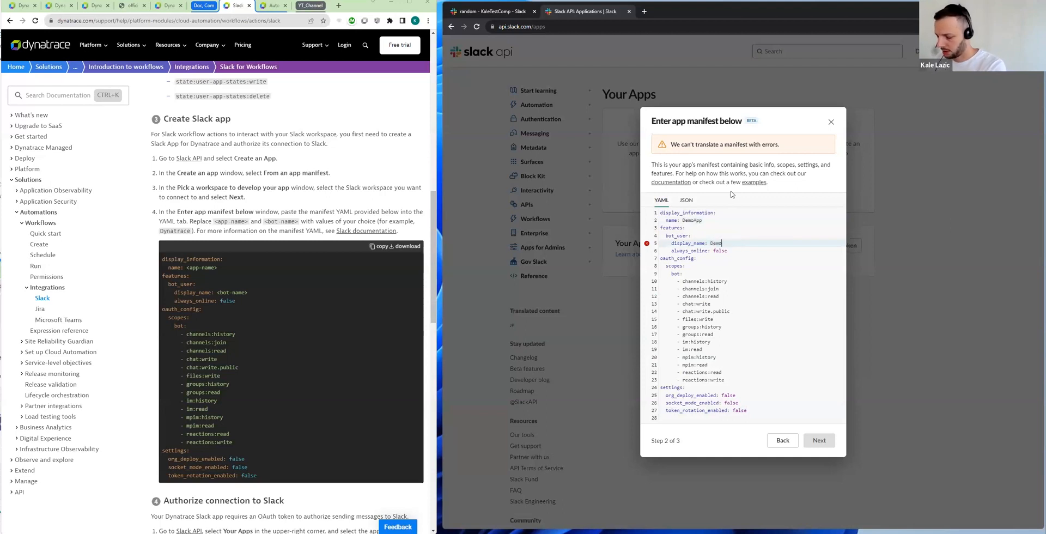
type("ot")
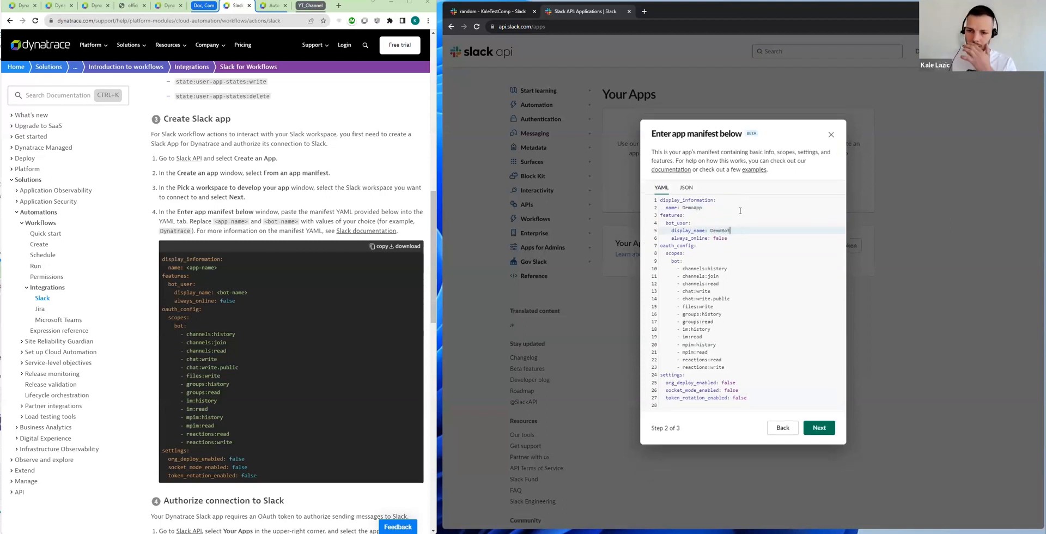
left_click(820, 428)
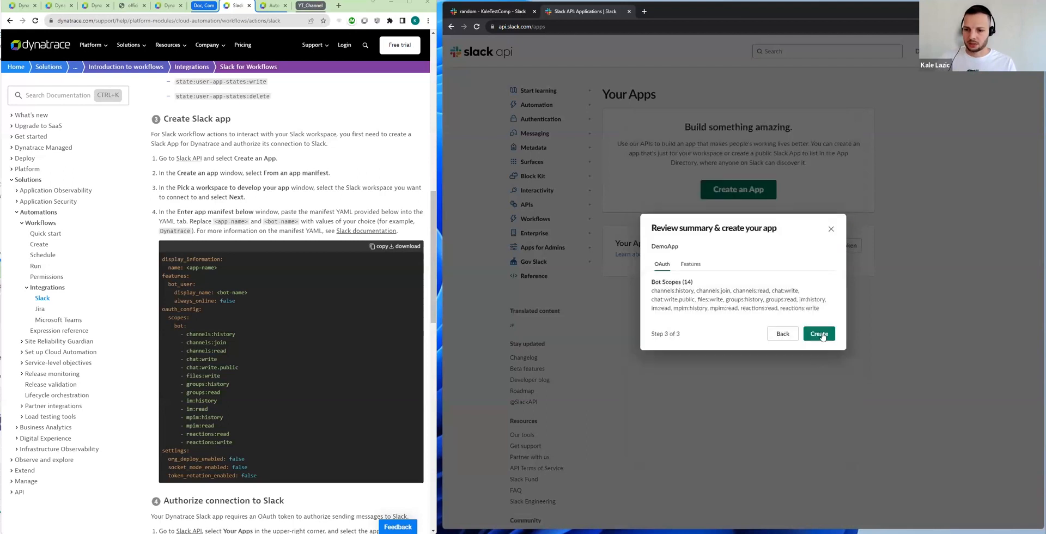
left_click(821, 334)
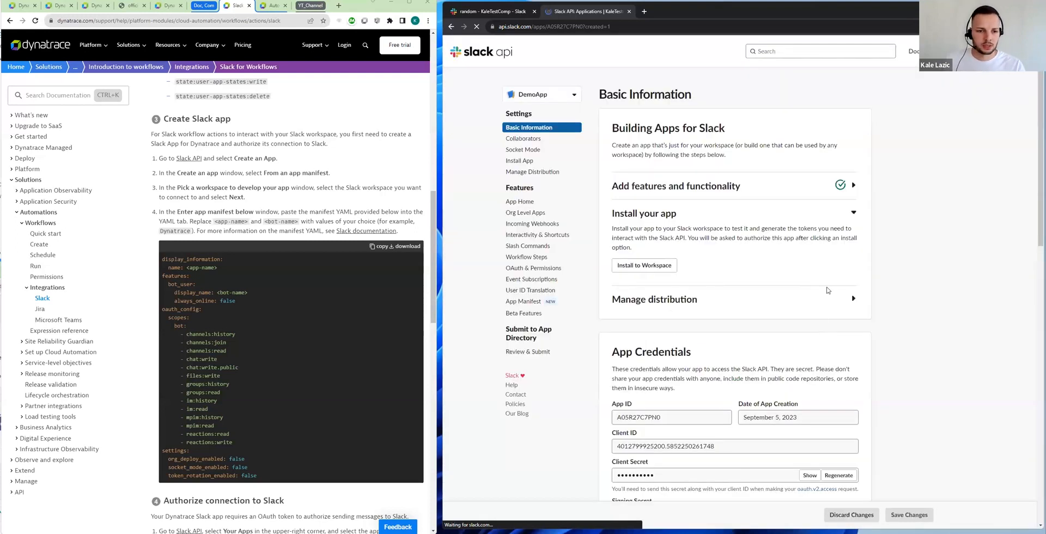
Install DemoApp to the workspace from its OAuth & Permissions settings and copy the generated bot user OAuth token.
scroll(300, 243, "down", 2)
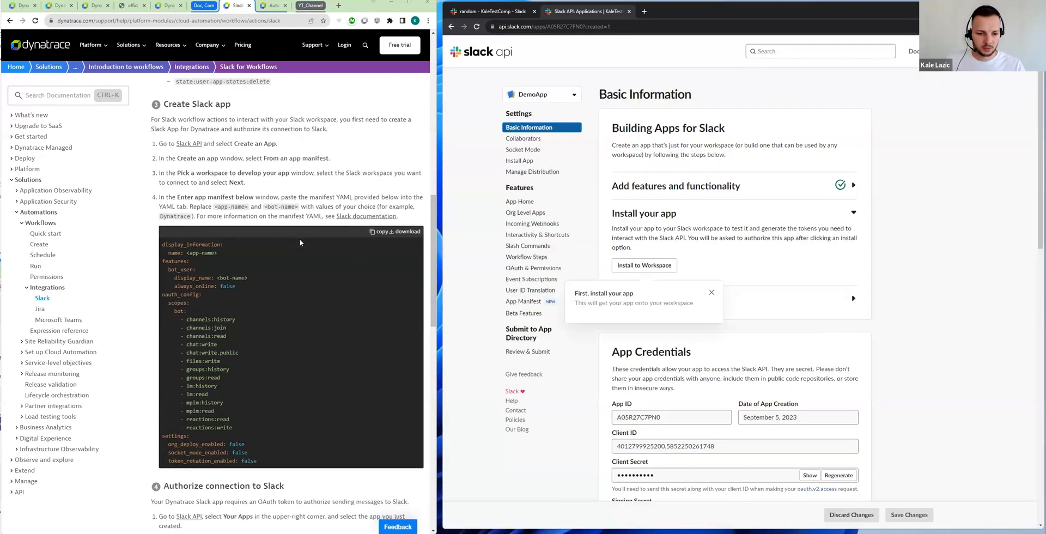
scroll(300, 243, "down", 3)
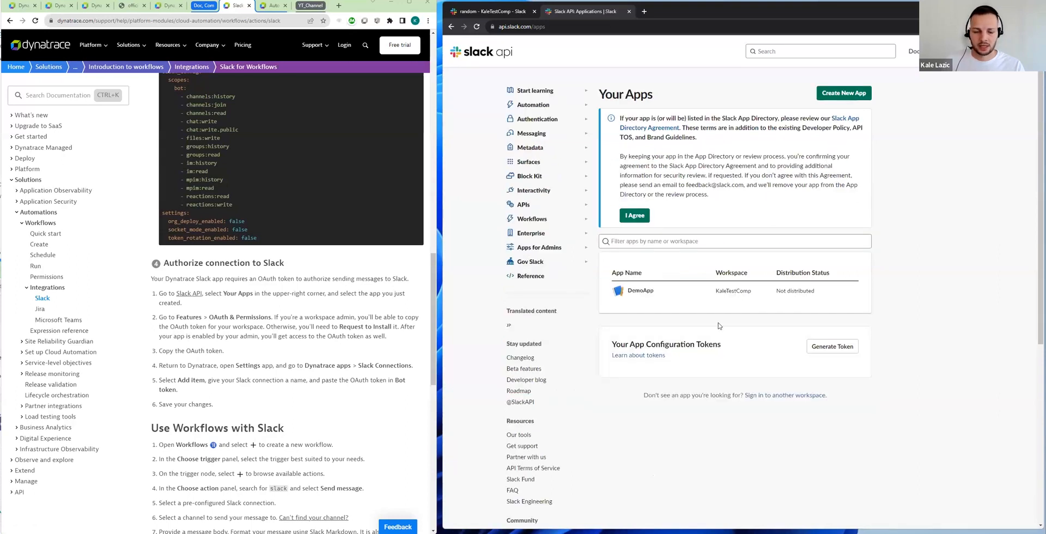
left_click(643, 294)
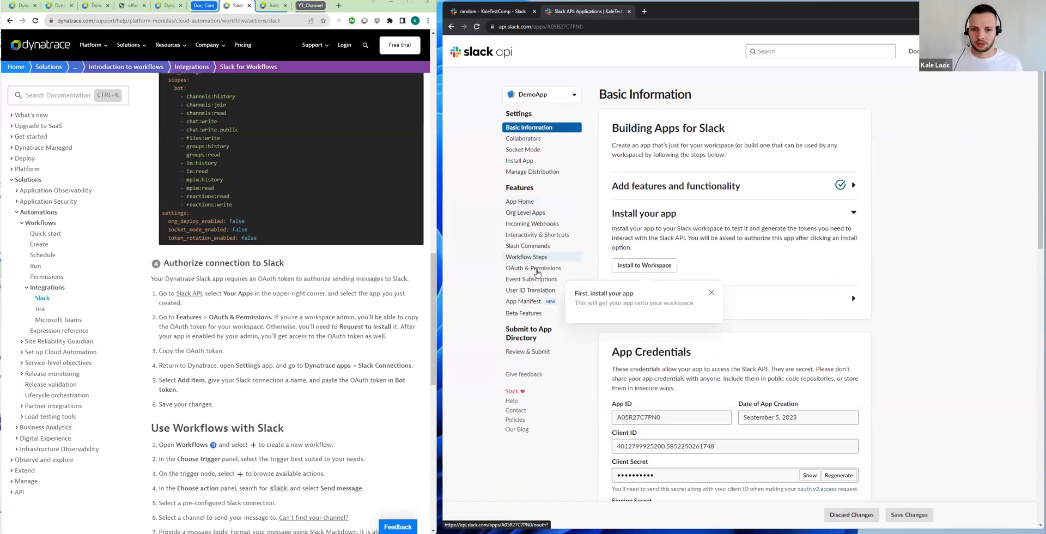
left_click(541, 271)
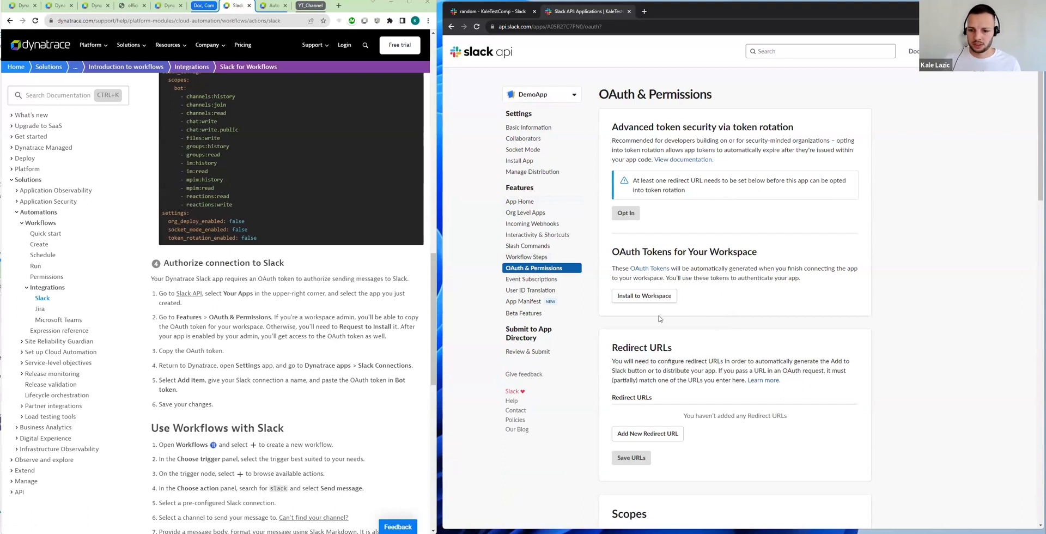
left_click(659, 299)
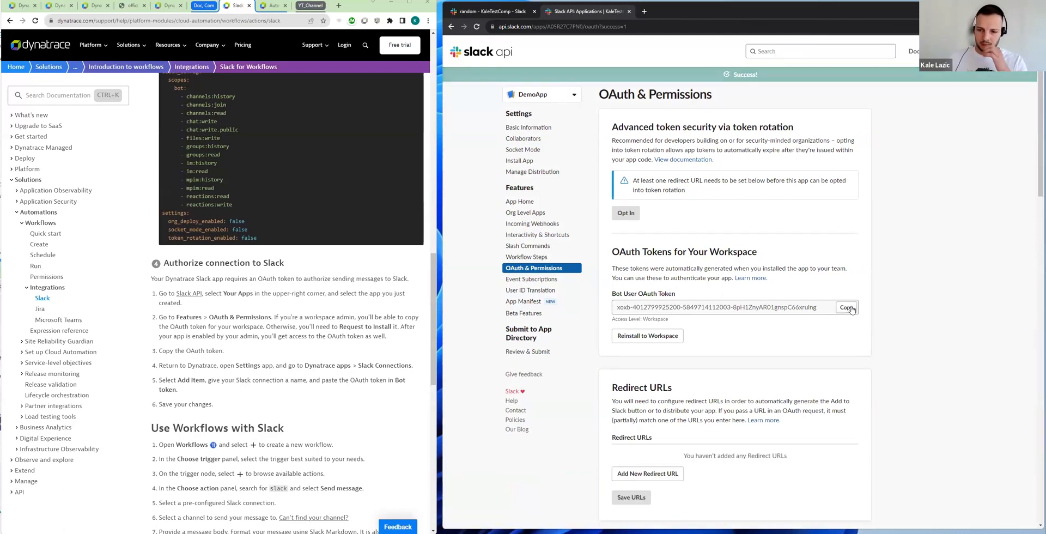
left_click(847, 308)
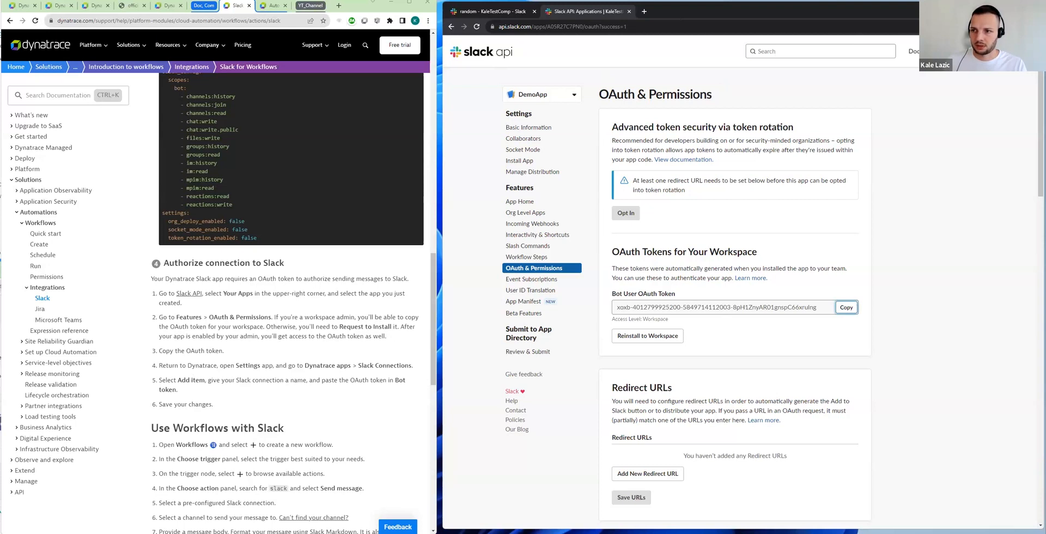
Switch back to Dynatrace's Slack Connections settings and show them widened beside the Slack for Workflows documentation.
left_click(996, 7)
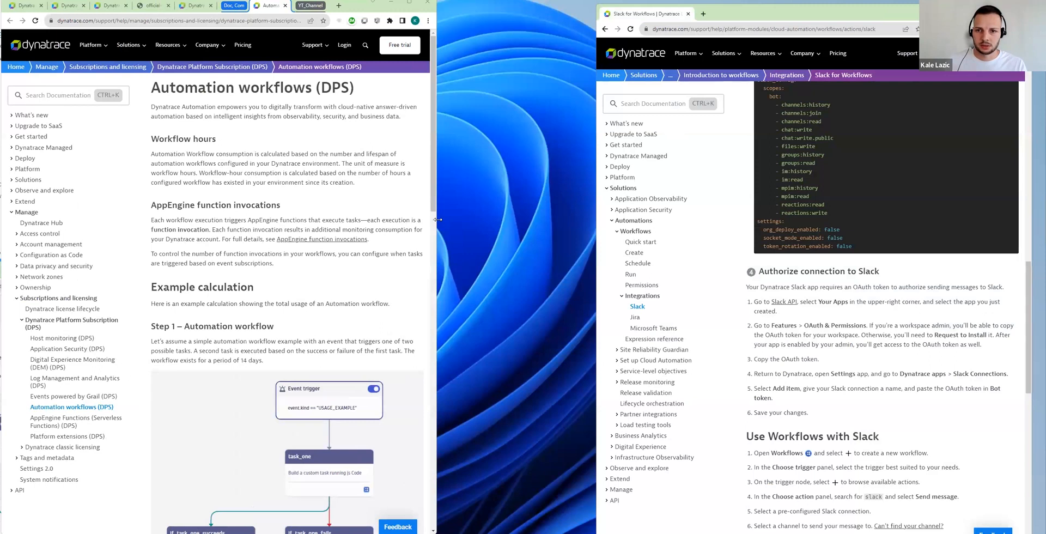
left_click_drag(436, 227, 587, 227)
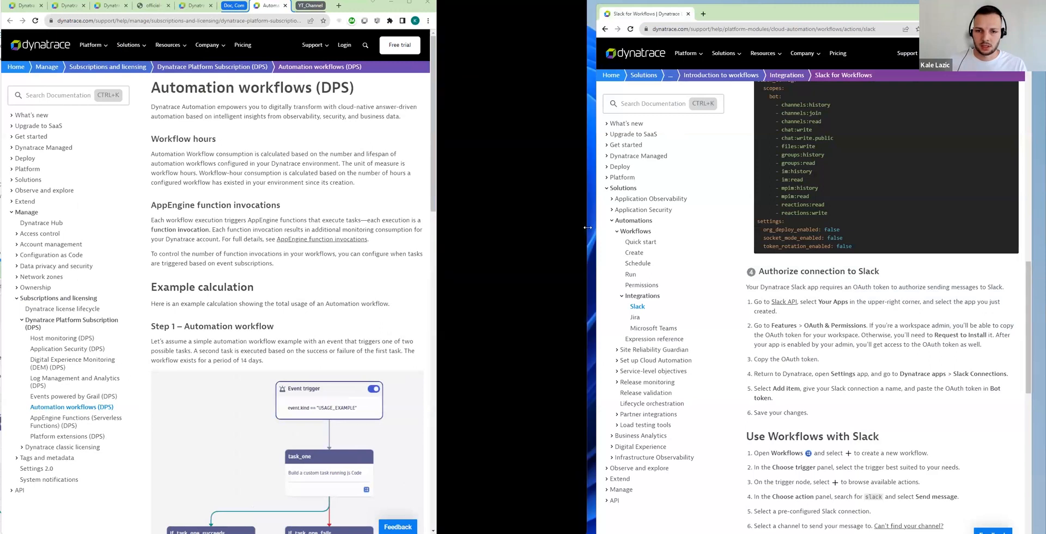
left_click(104, 6)
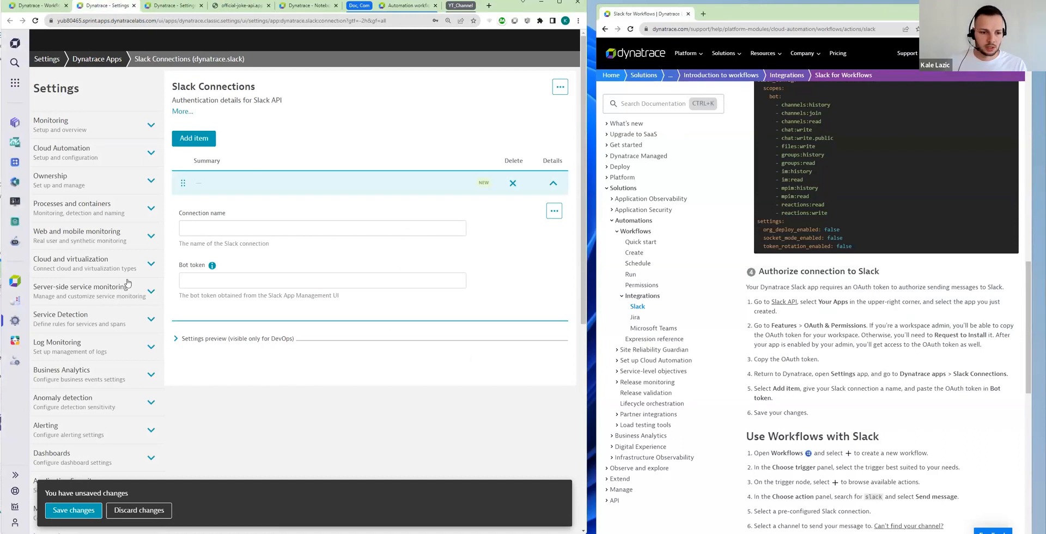
Discard the unsaved blank Slack connection and check where Slack Connections sits among the Dynatrace settings categories.
scroll(167, 322, "down", 1)
scroll(165, 316, "down", 2)
scroll(332, 133, "up", 3)
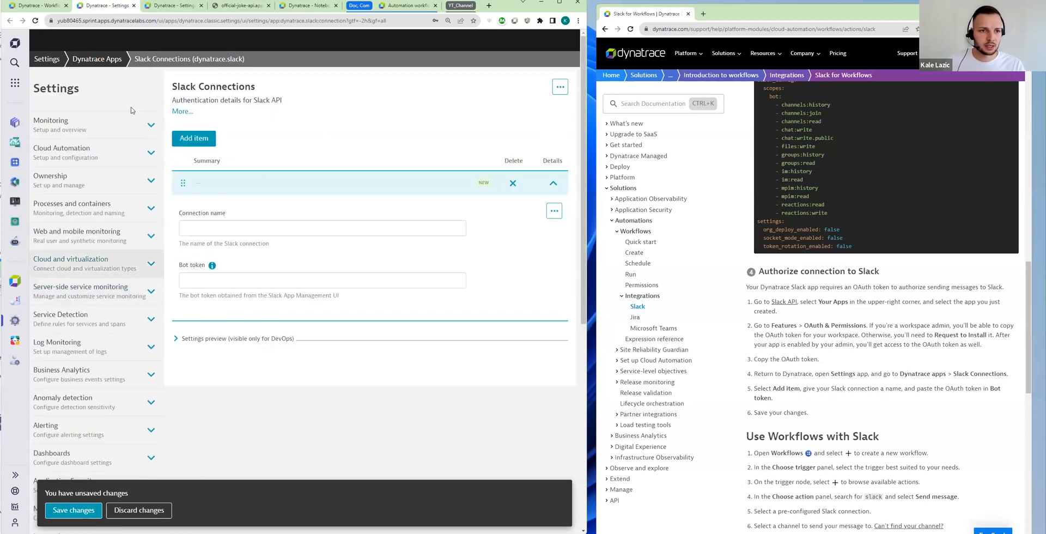
scroll(149, 511, "down", 2)
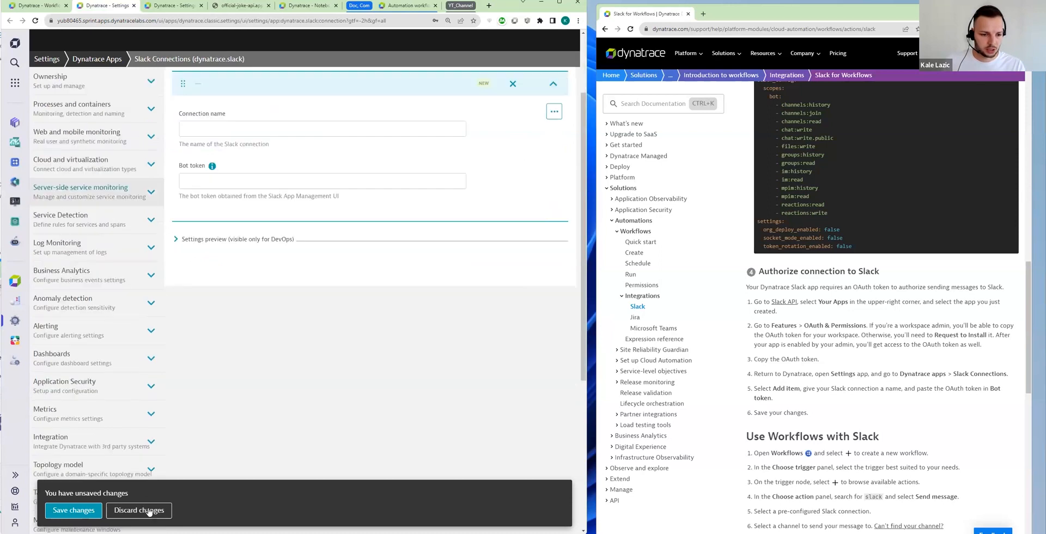
scroll(149, 511, "down", 1)
left_click(139, 511)
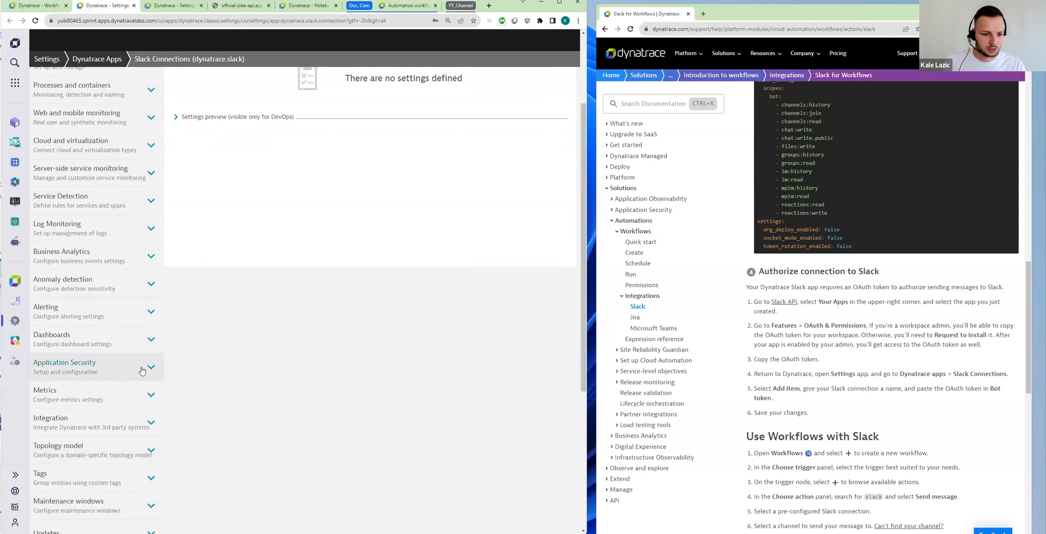
scroll(141, 370, "up", 1)
scroll(141, 371, "down", 10)
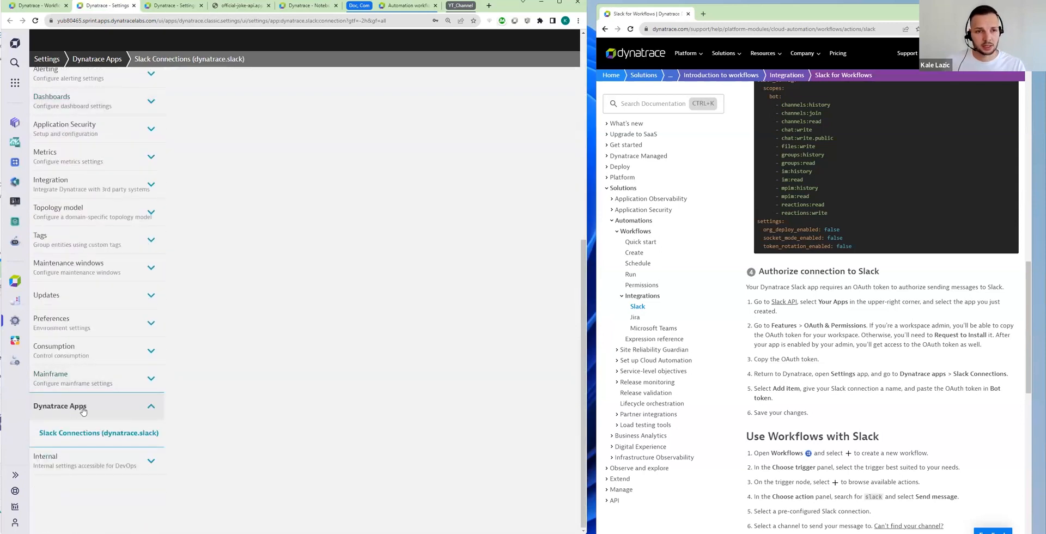
scroll(240, 396, "up", 10)
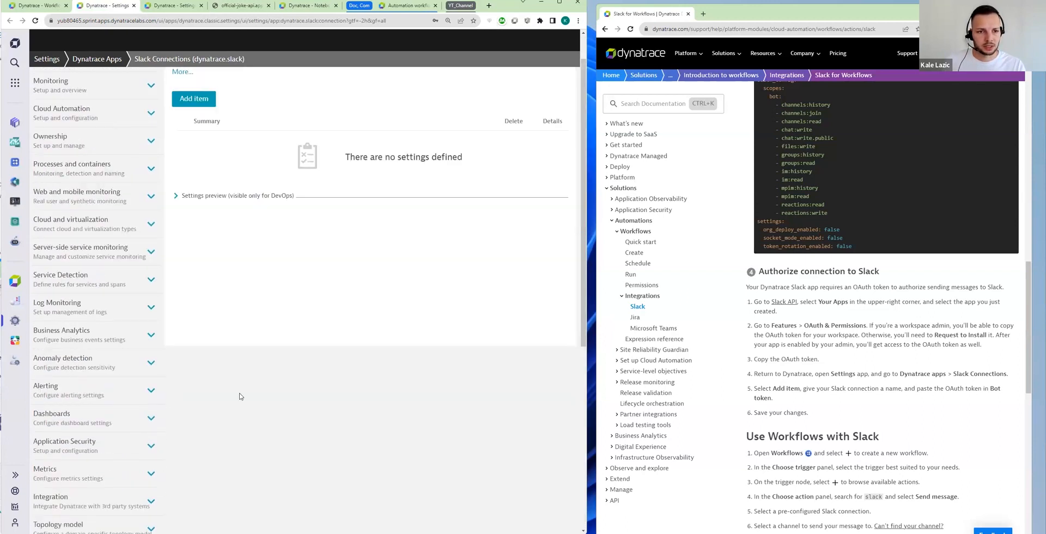
scroll(240, 396, "up", 1)
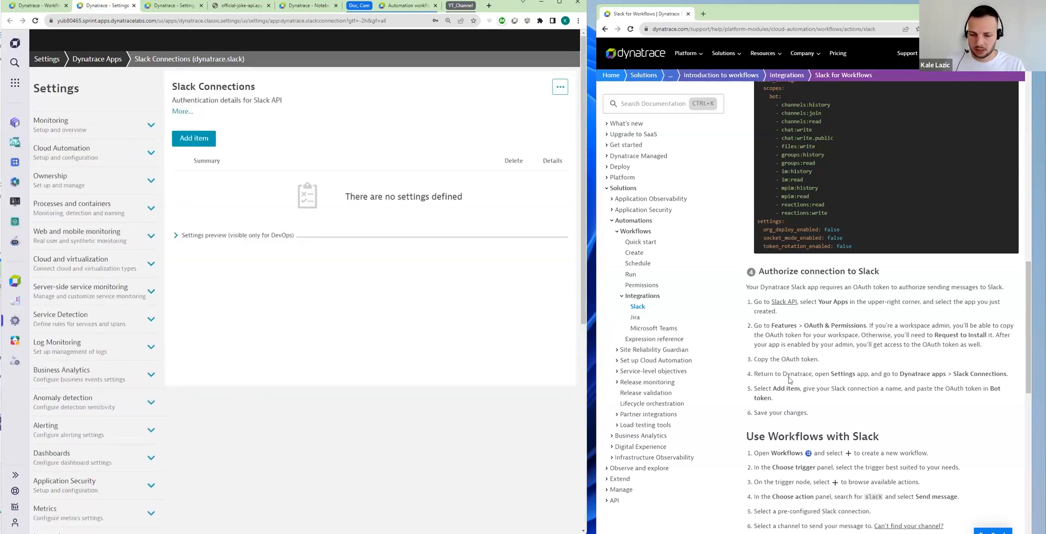
Add a Slack connection named DemoSlack, paste the copied bot token, check it, and save the connection.
left_click(194, 143)
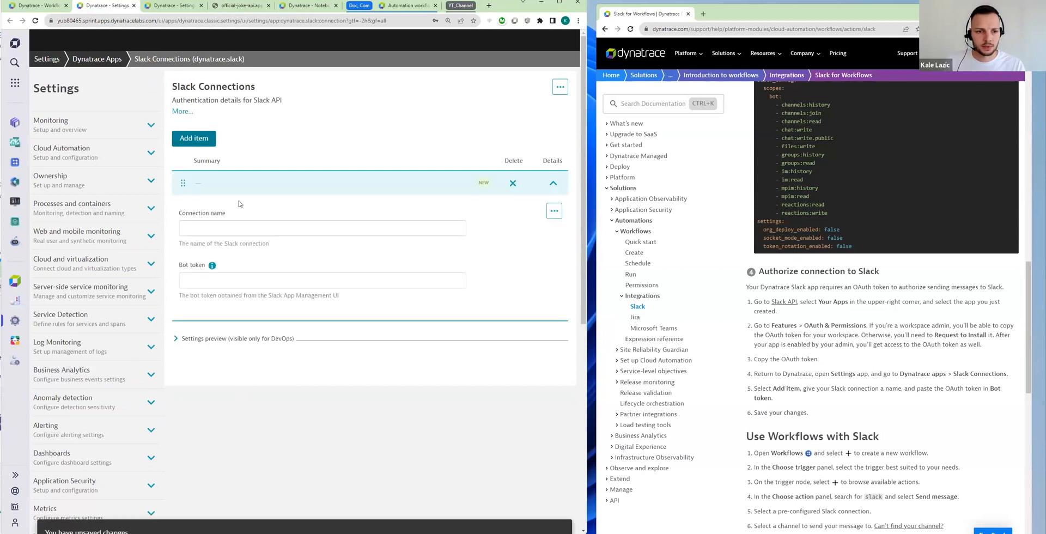
type("D")
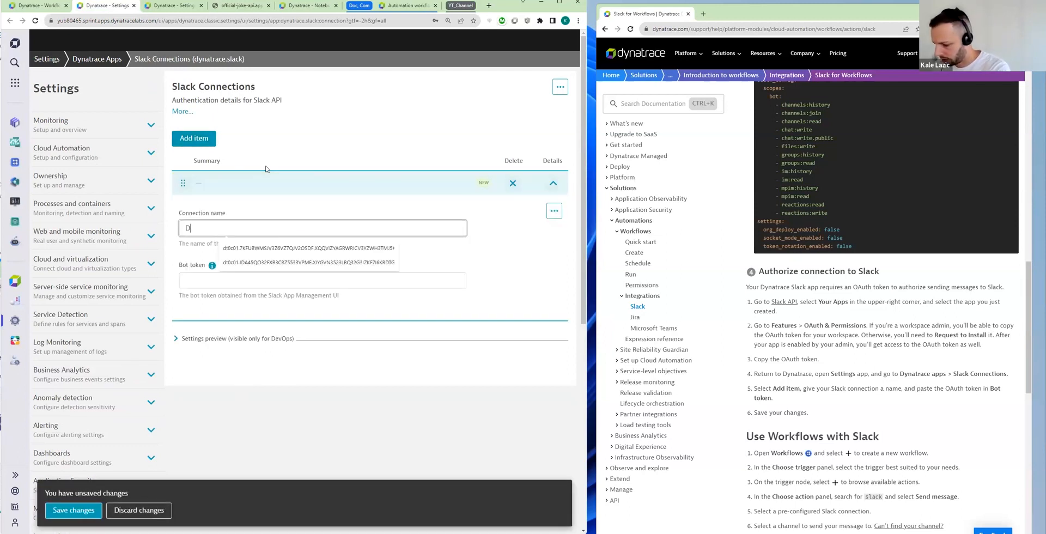
type("emoSlack")
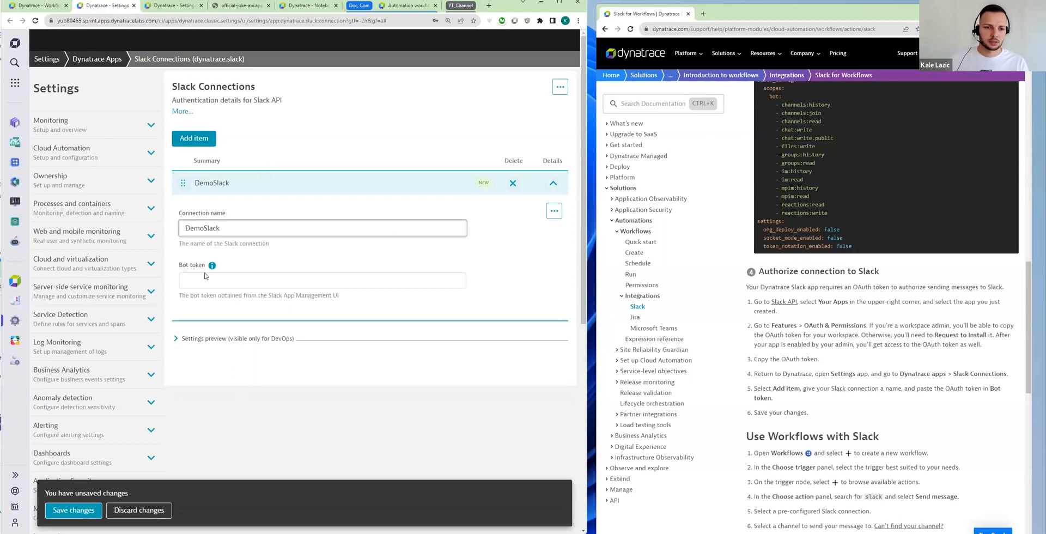
left_click(226, 282)
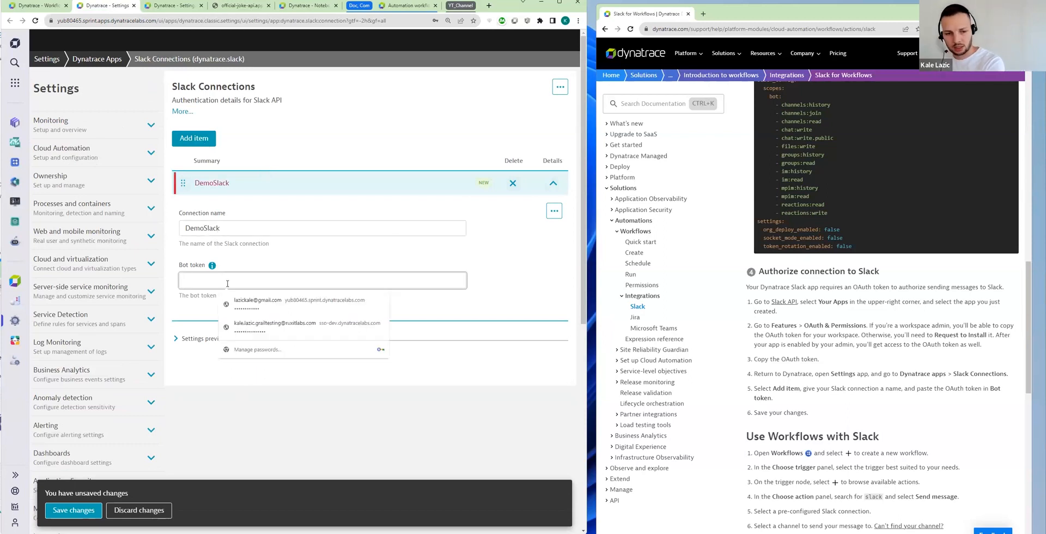
key("ctrl+v")
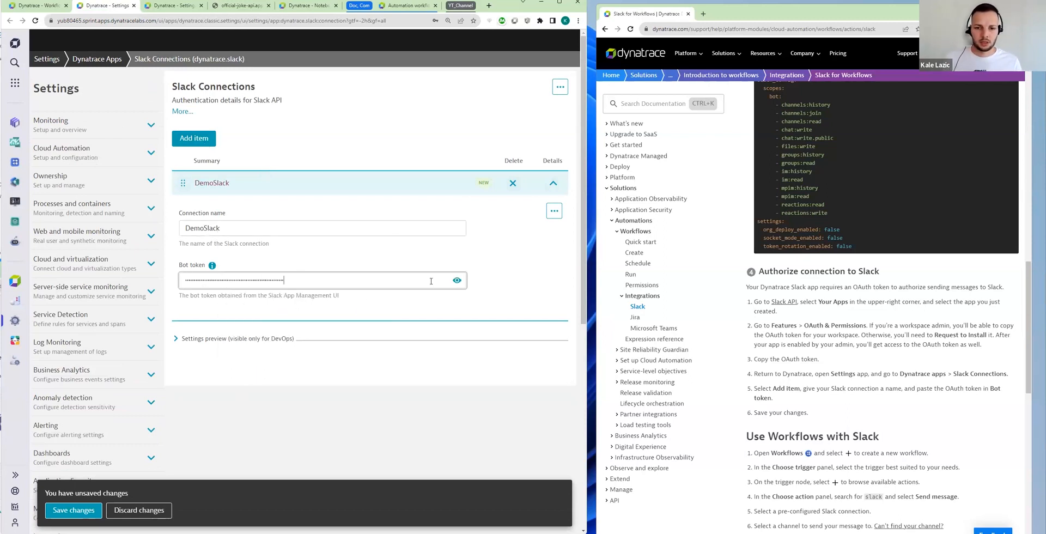
left_click(457, 281)
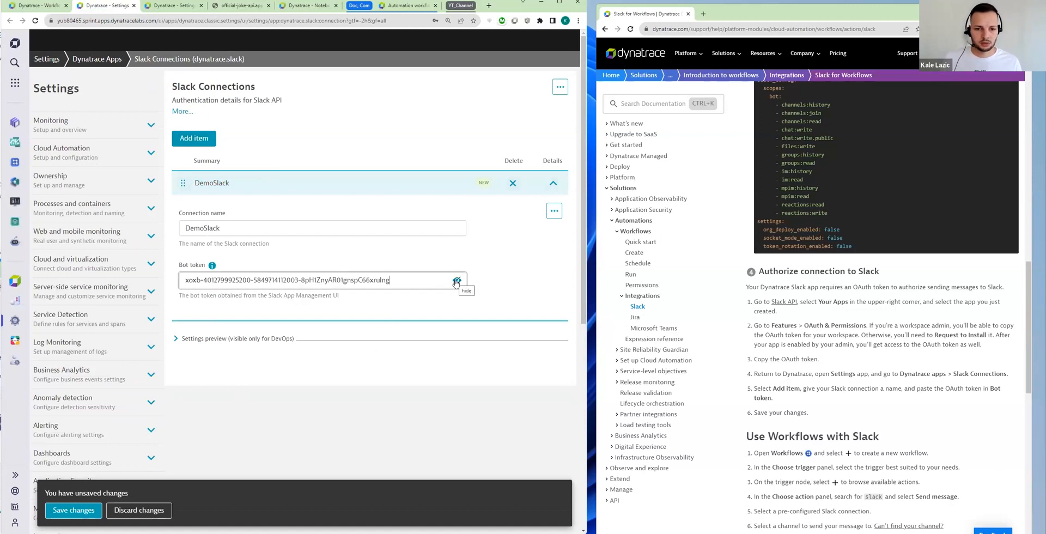
left_click(457, 280)
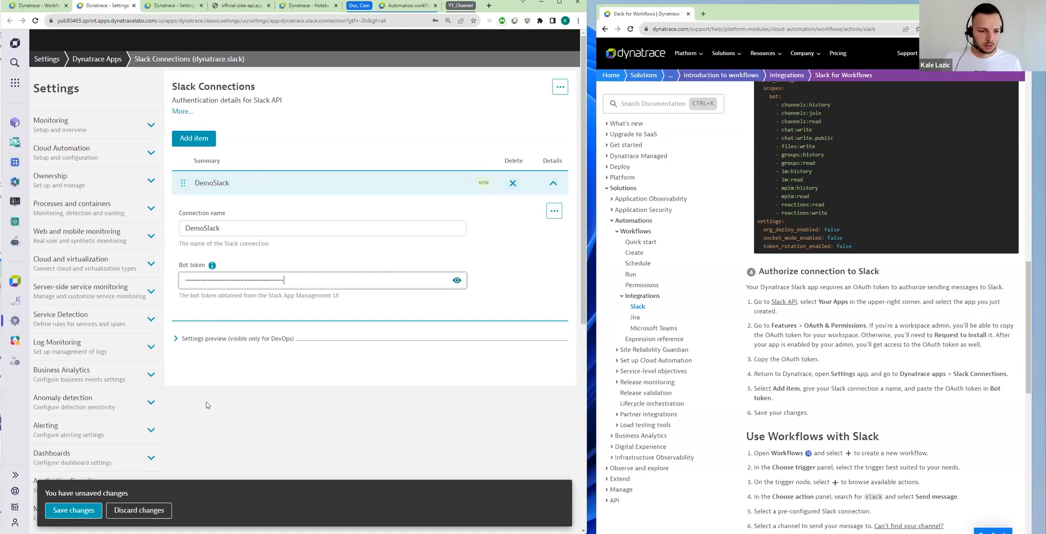
left_click(78, 513)
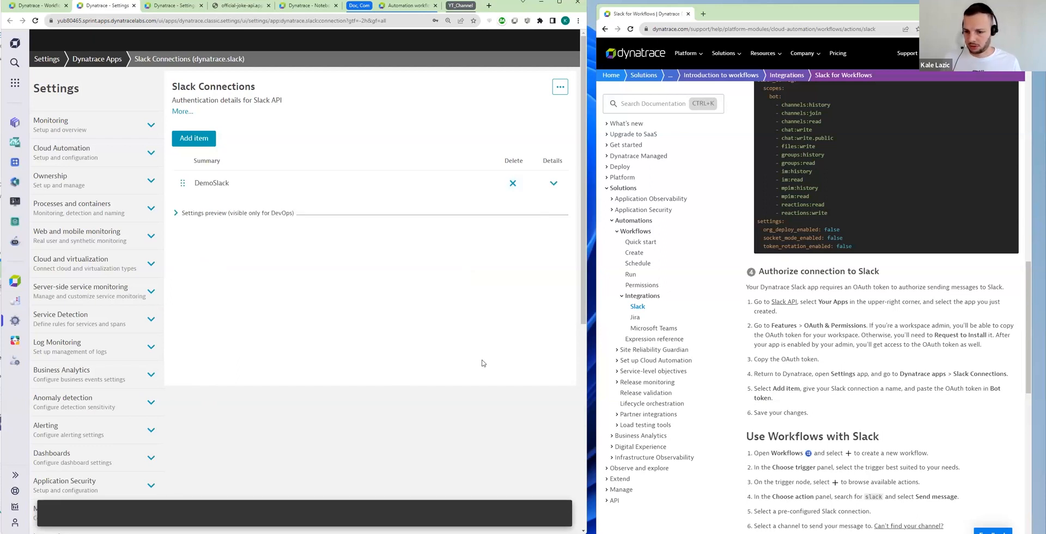
Close the Slack for Workflows documentation window, and move and widen the Dynatrace browser window.
scroll(810, 392, "down", 1)
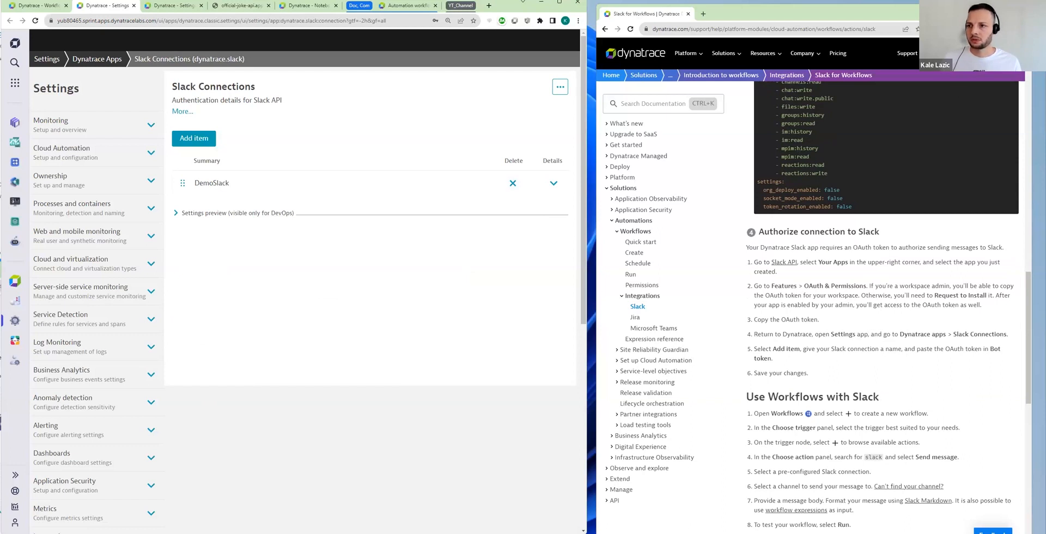
left_click(688, 14)
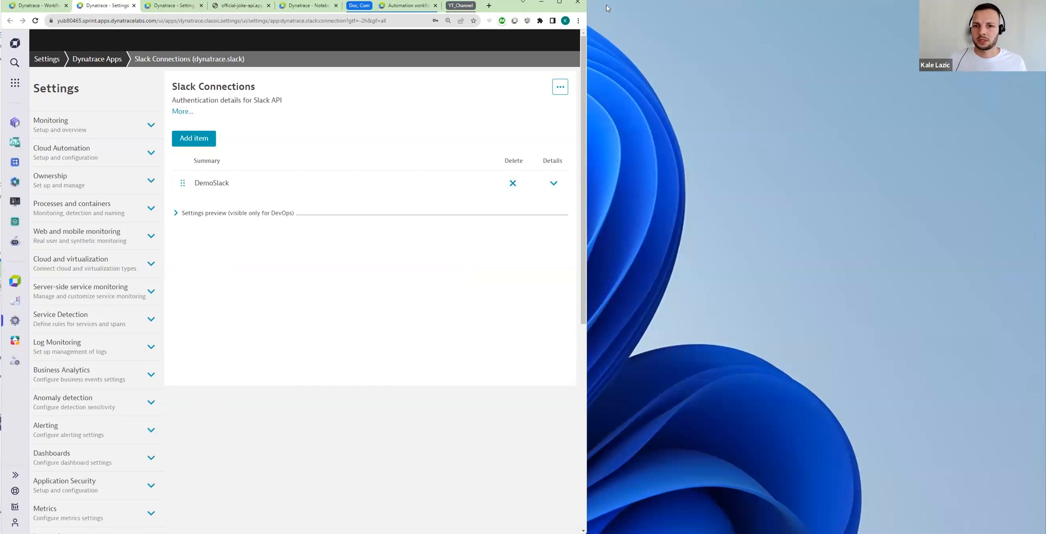
left_click_drag(505, 6, 835, 0)
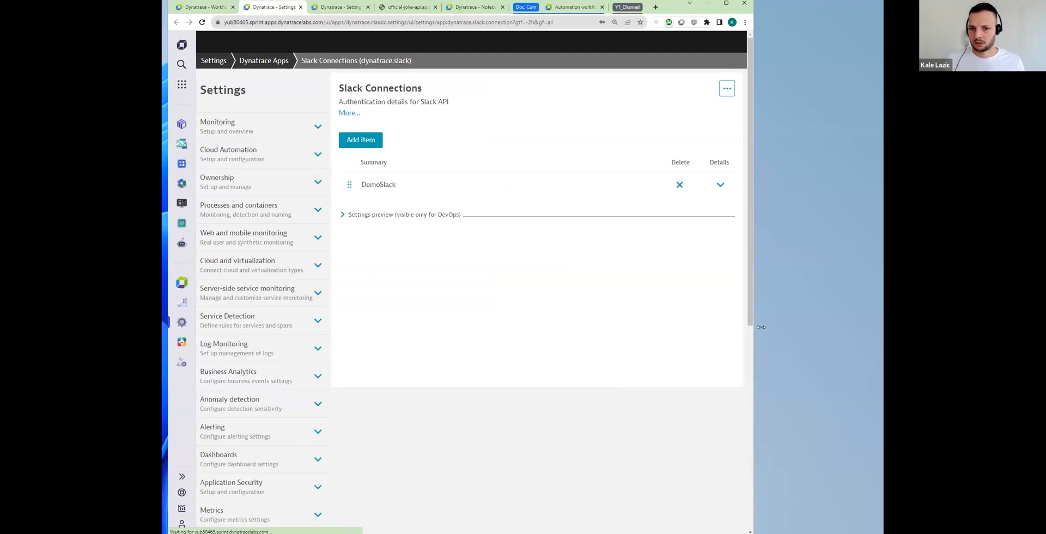
left_click_drag(761, 327, 889, 327)
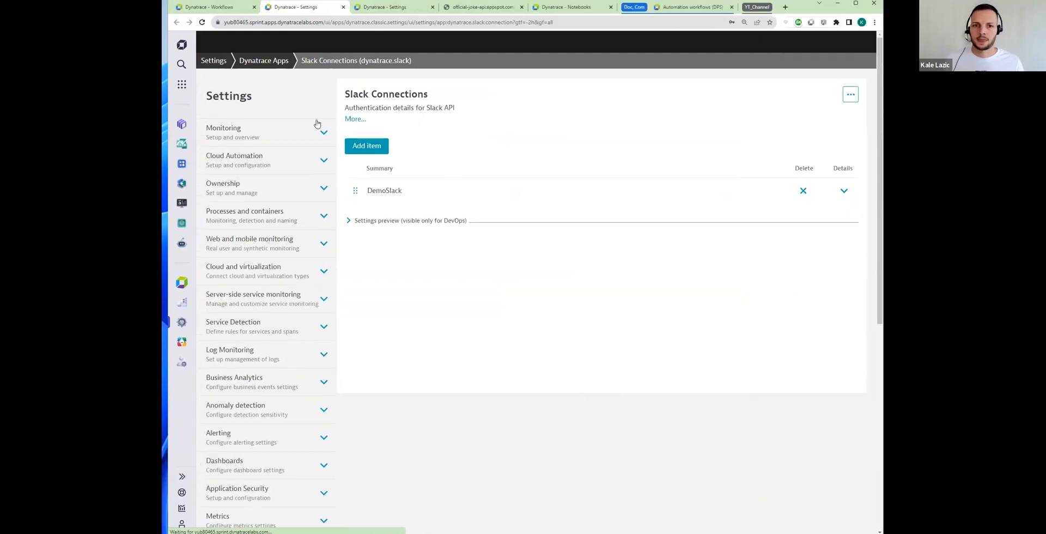
Return to the SlackIntegrationDemo workflow and reload it so the Slack message task can find the new connection.
left_click(221, 6)
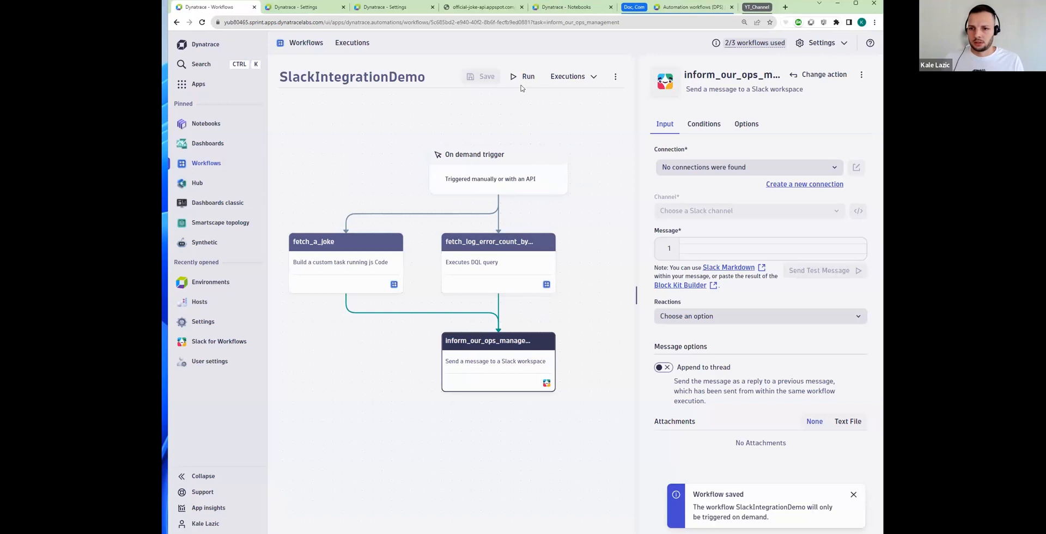
left_click(203, 23)
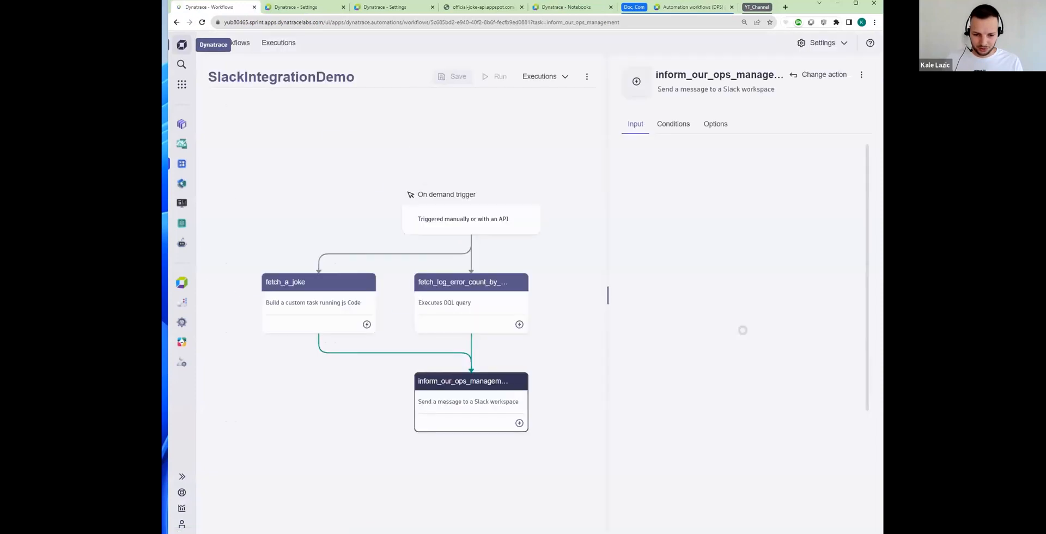
Check the channels in the Slack workspace, and set it-ops-management as the channel of the Slack message task.
mouse_move(261, 533)
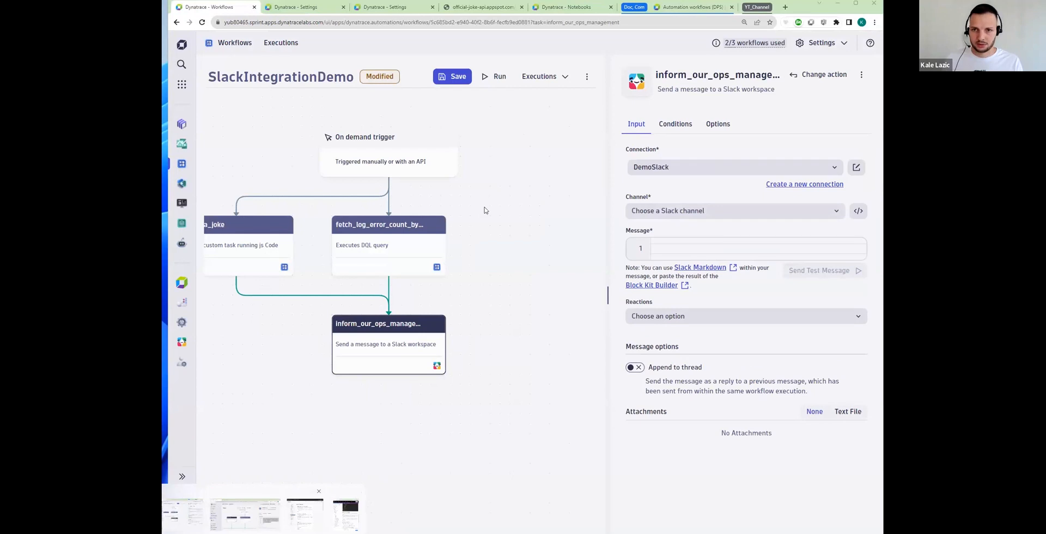
left_click(313, 522)
left_click(343, 12)
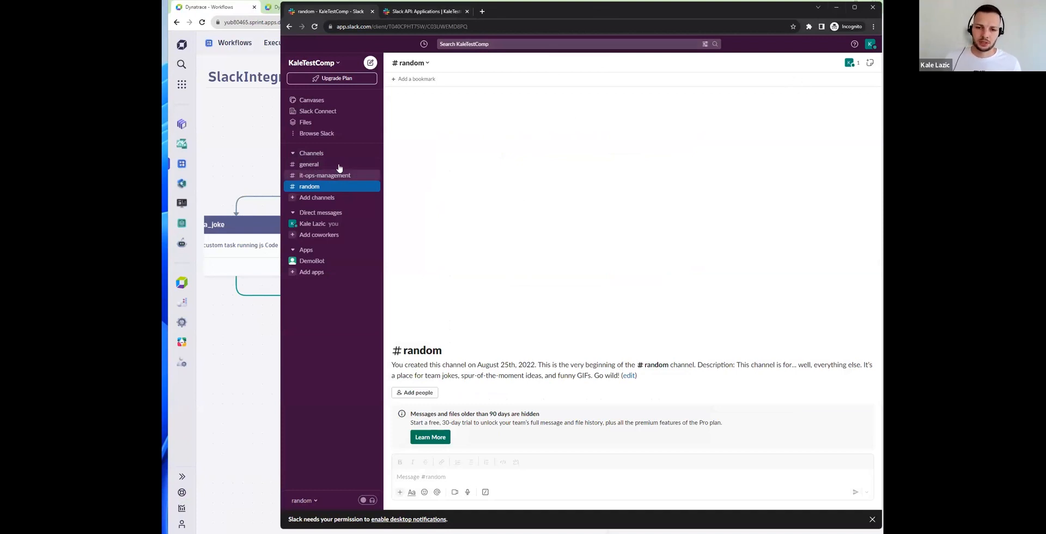
left_click(835, 8)
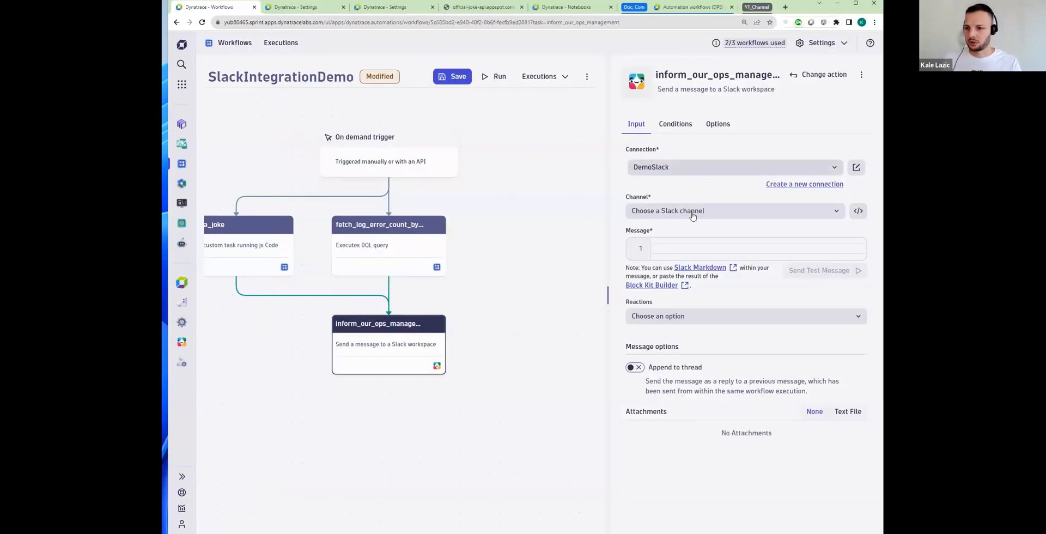
left_click(833, 214)
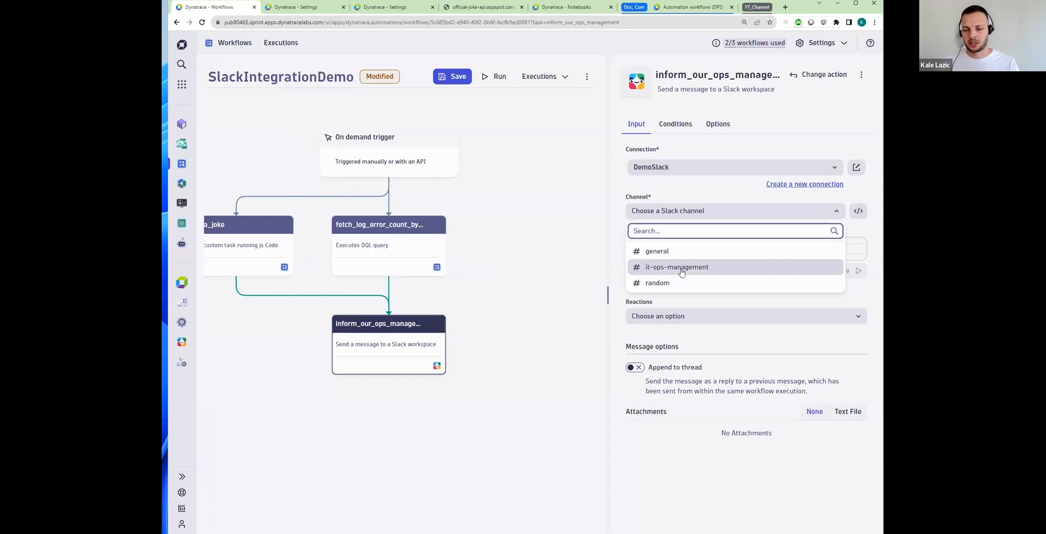
key("Return")
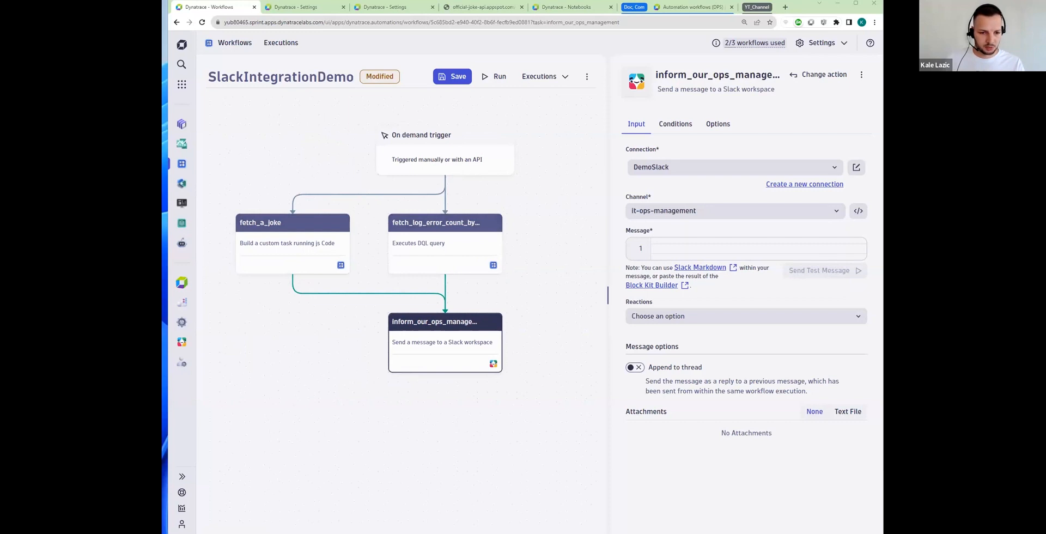
Copy the prepared weekly report template, paste it as the message of inform_our_ops_management, and widen the task pane.
right_click(164, 143)
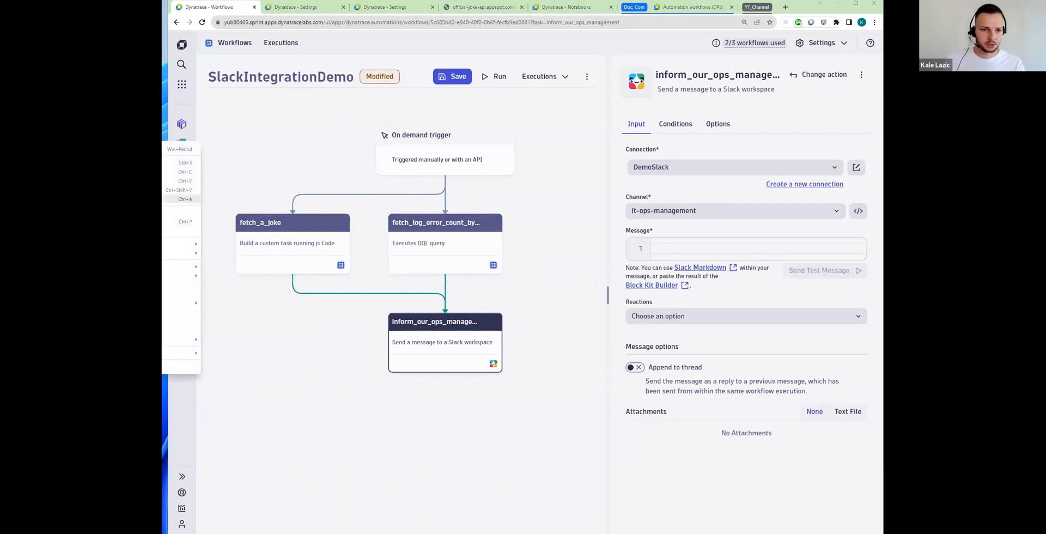
left_click(182, 171)
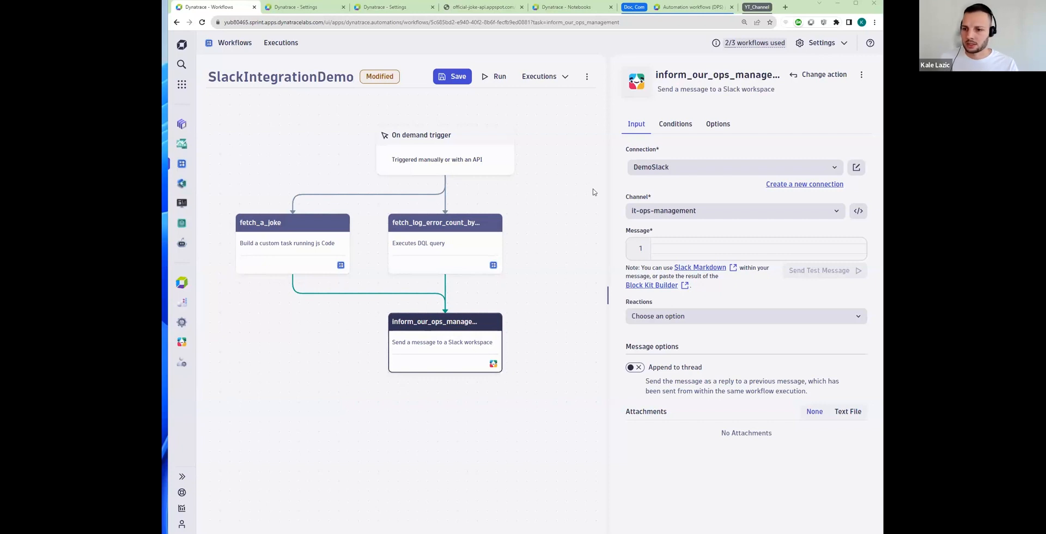
left_click(665, 240)
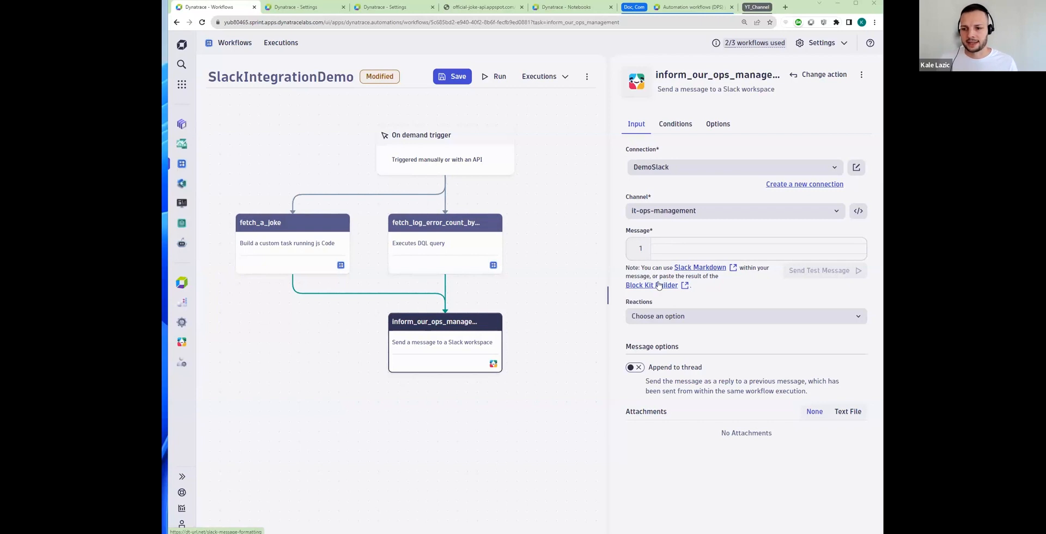
left_click(679, 247)
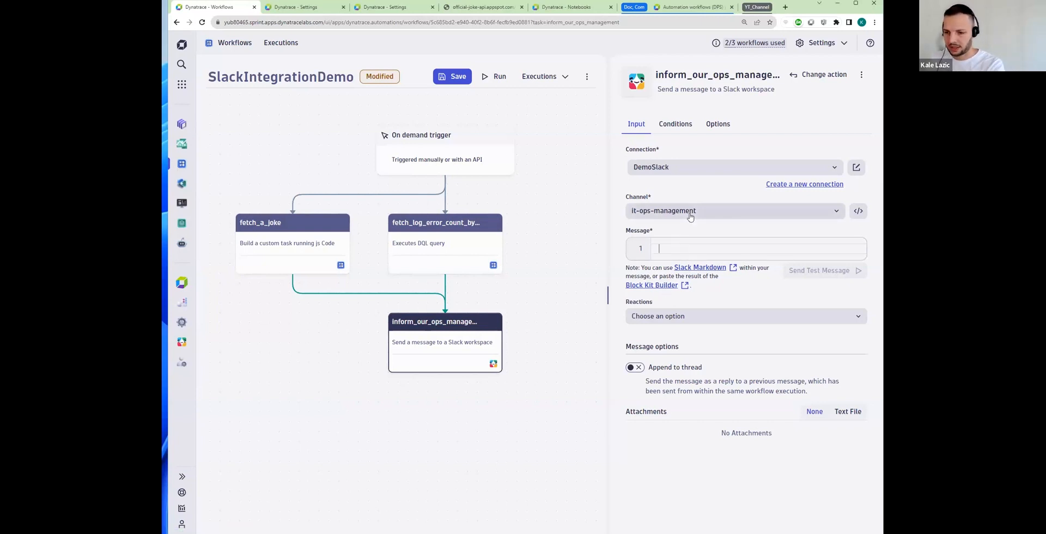
key("ctrl+v")
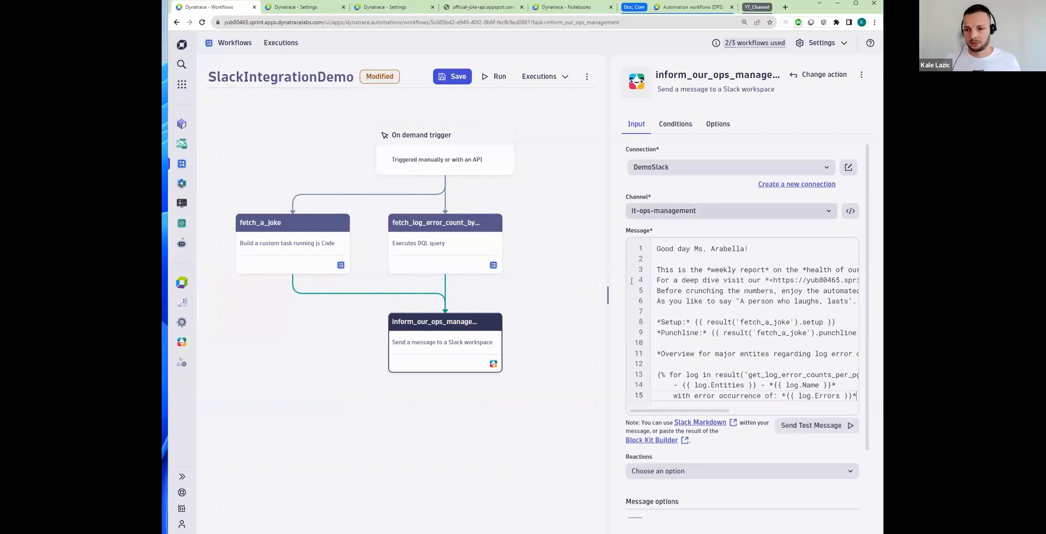
left_click_drag(602, 299, 562, 303)
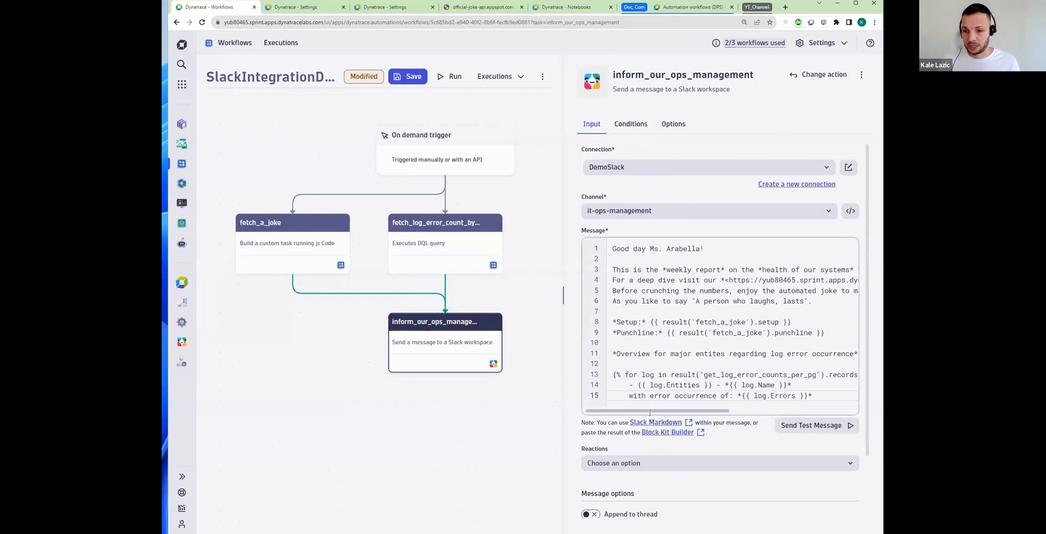
scroll(670, 297, "down", 1)
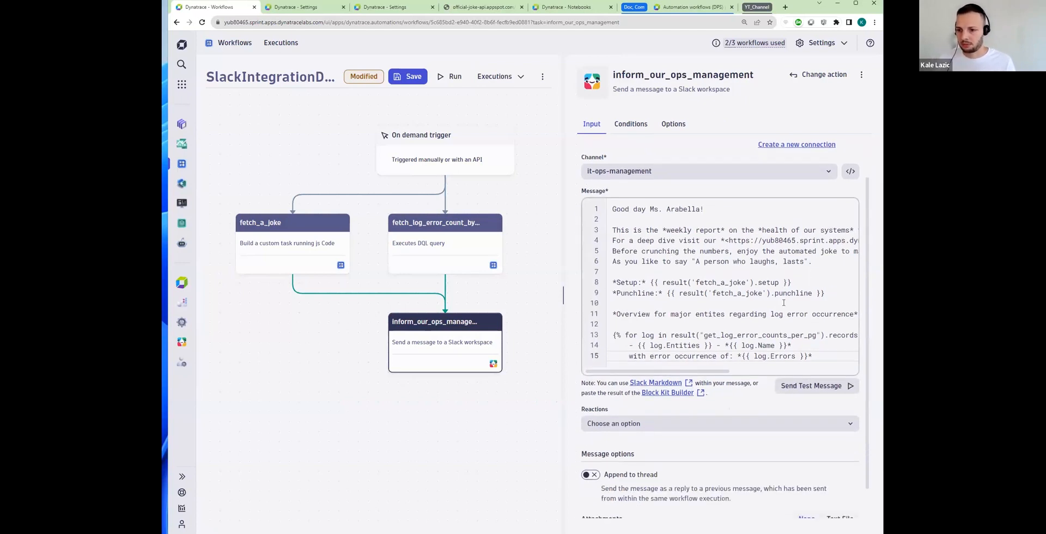
scroll(767, 299, "up", 1)
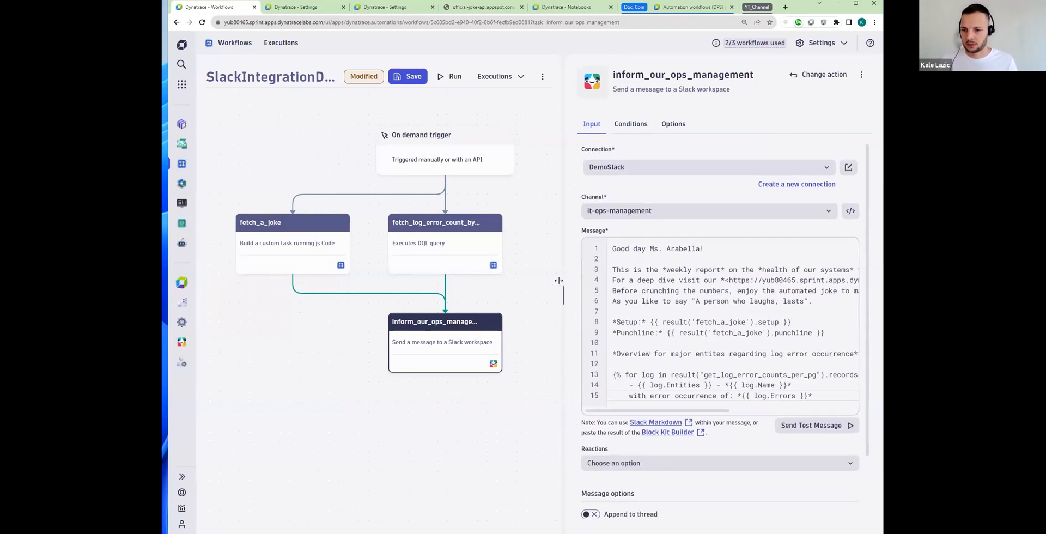
left_click_drag(540, 285, 541, 285)
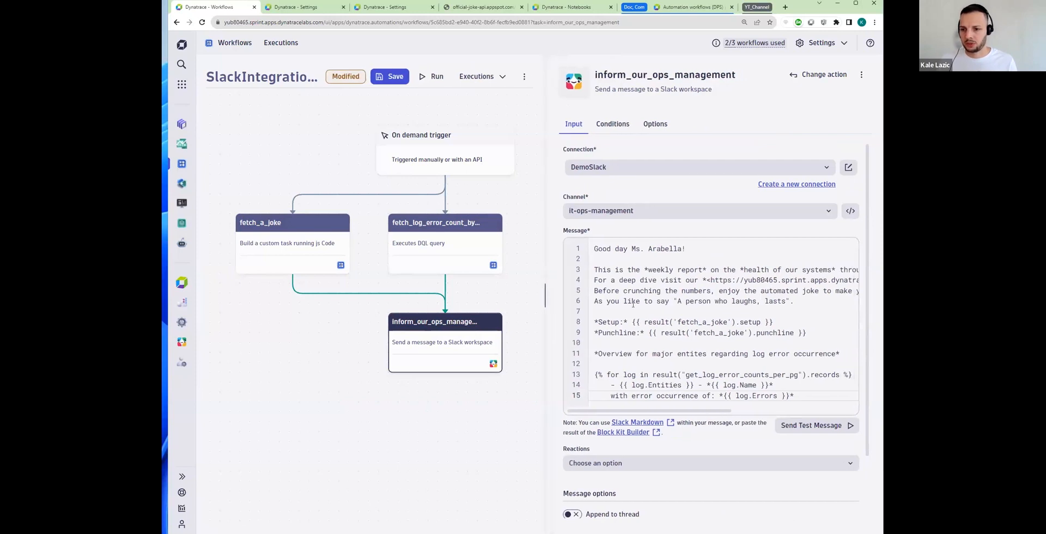
Examine the message template's bold markers, notebook link, and fetch_a_joke setup and punchline expressions.
left_click(643, 269)
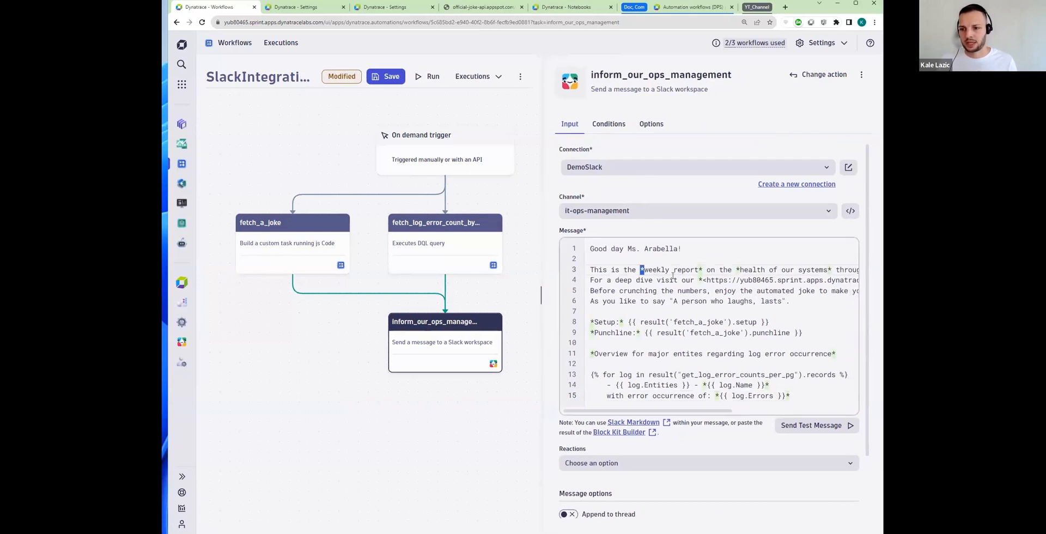
left_click(732, 269)
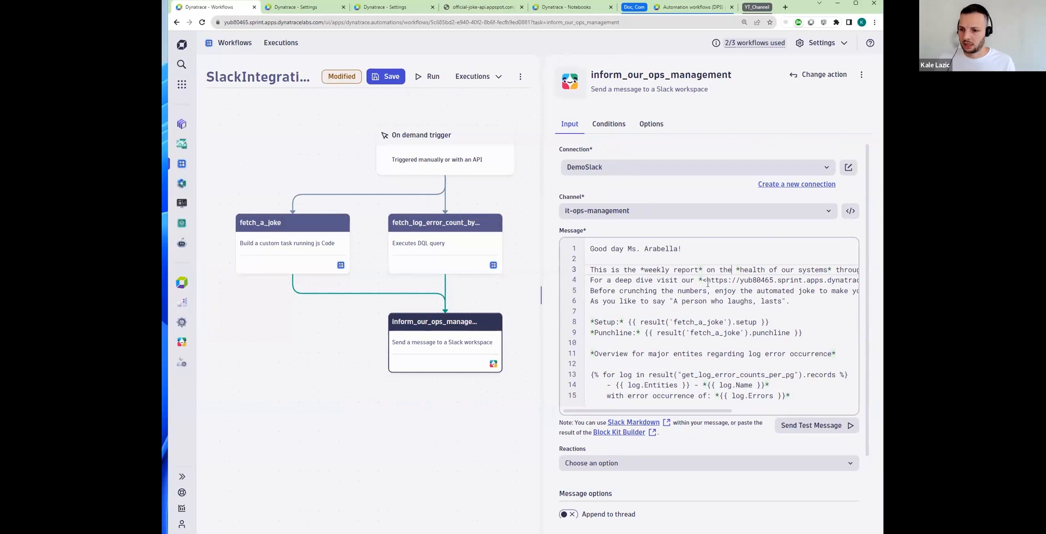
left_click_drag(701, 412, 718, 413)
scroll(745, 255, "right", 1)
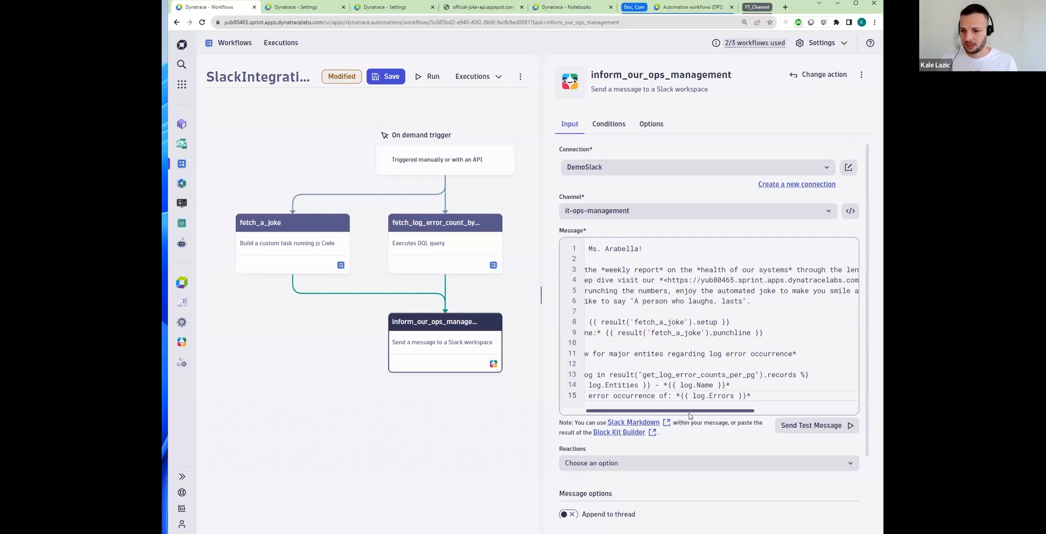
left_click_drag(657, 414, 638, 414)
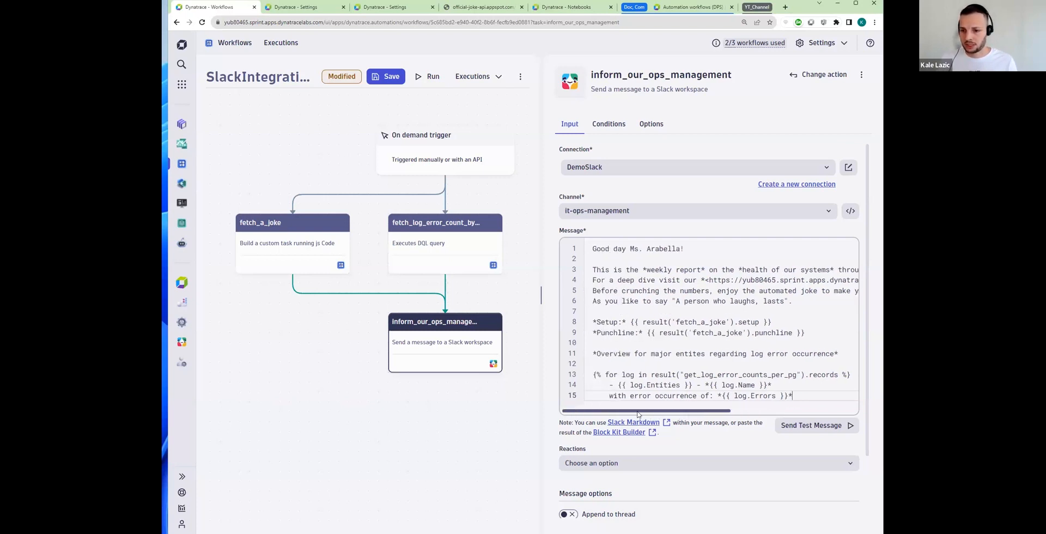
left_click_drag(805, 332, 591, 324)
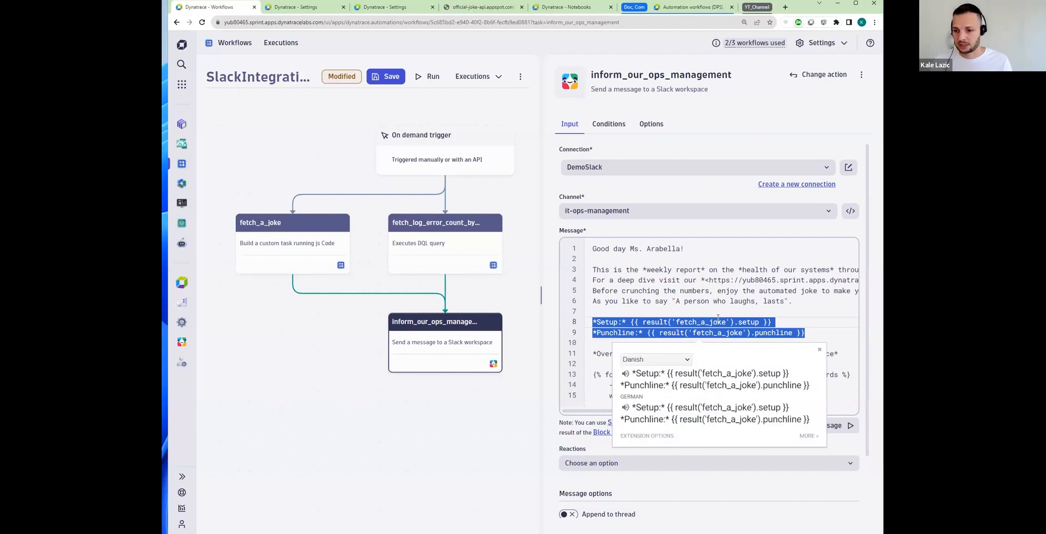
key("Up")
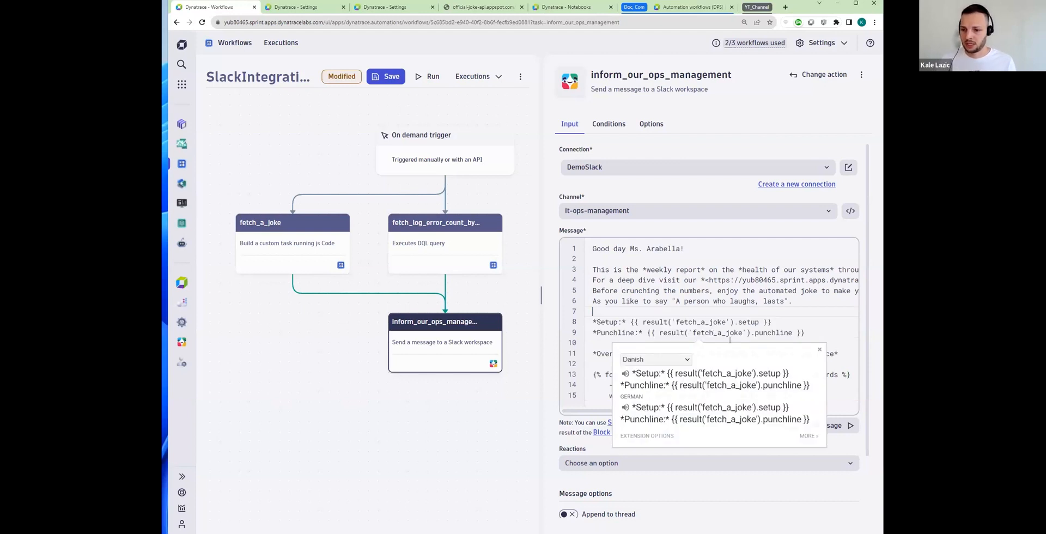
scroll(676, 337, "down", 2)
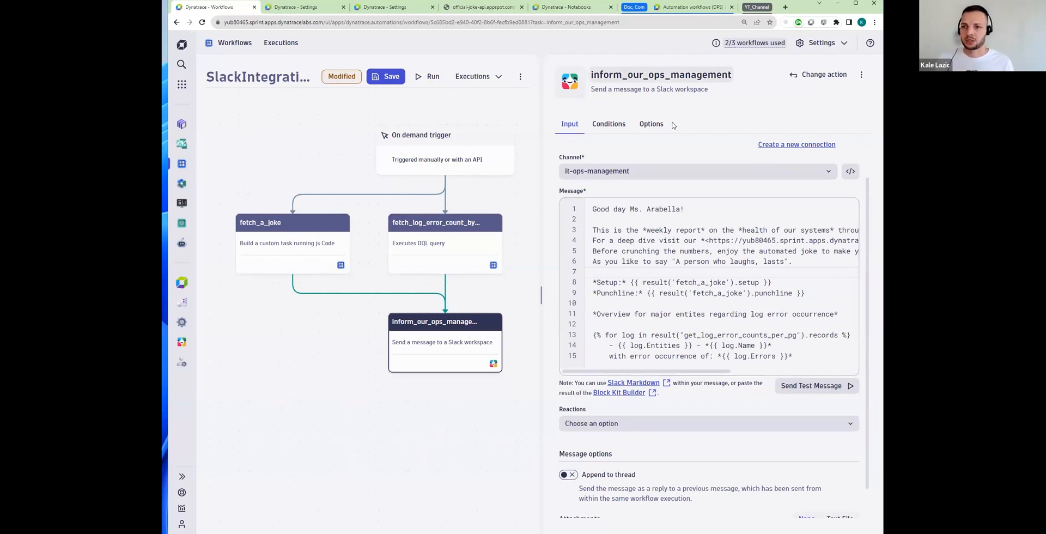
Search the Dynatrace documentation for workflow and view the For loop section of the Expression reference.
left_click(647, 8)
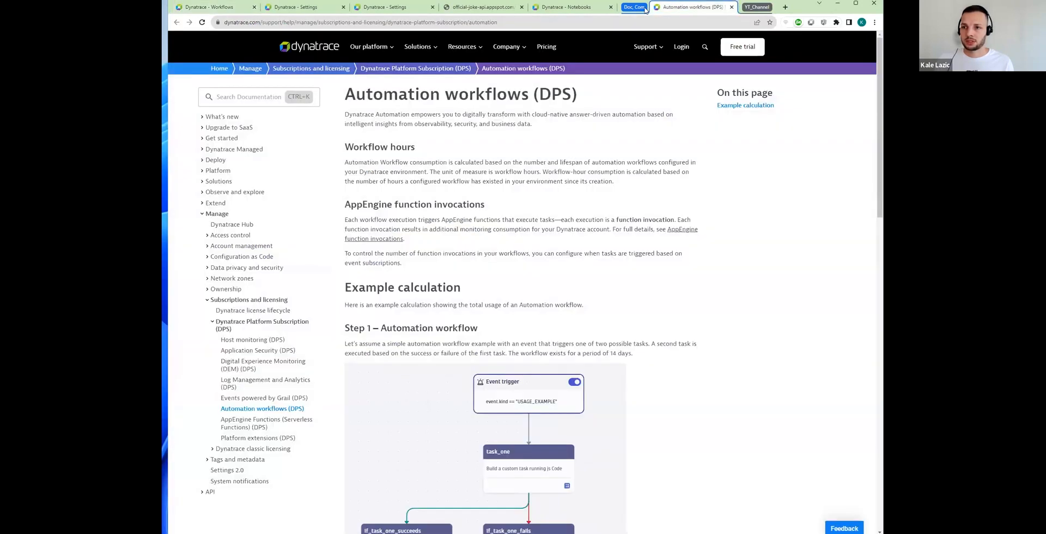
left_click(643, 9)
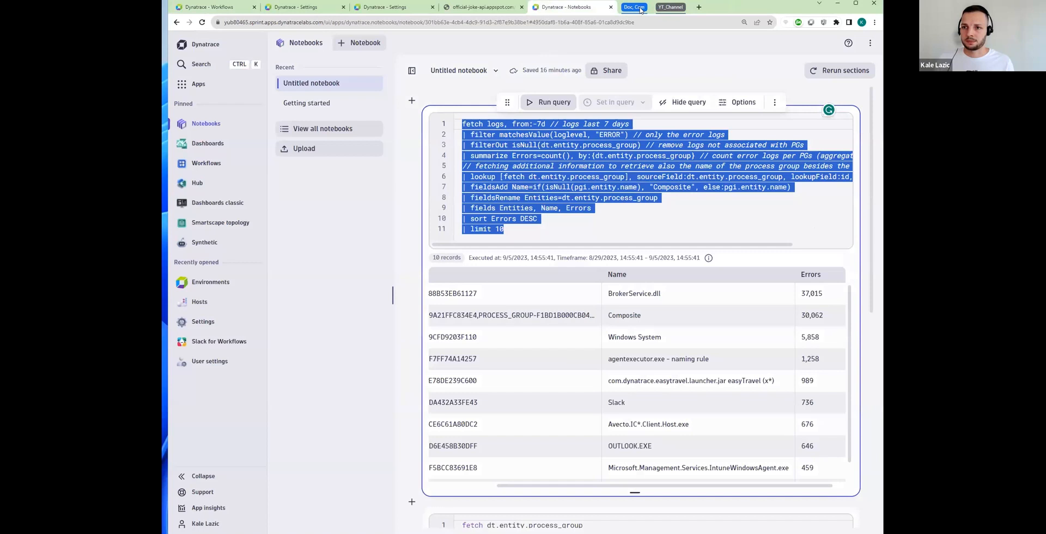
left_click(641, 10)
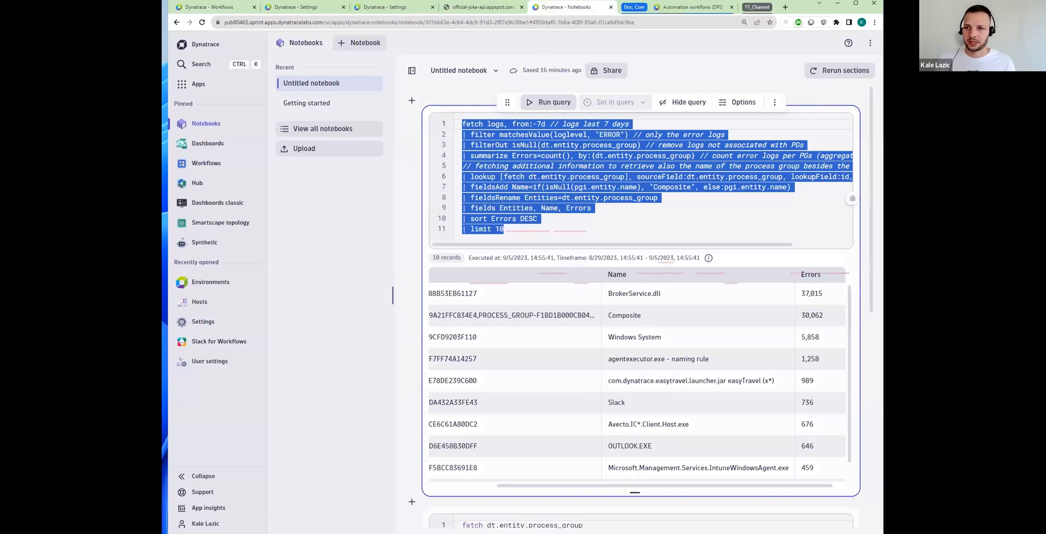
left_click(685, 10)
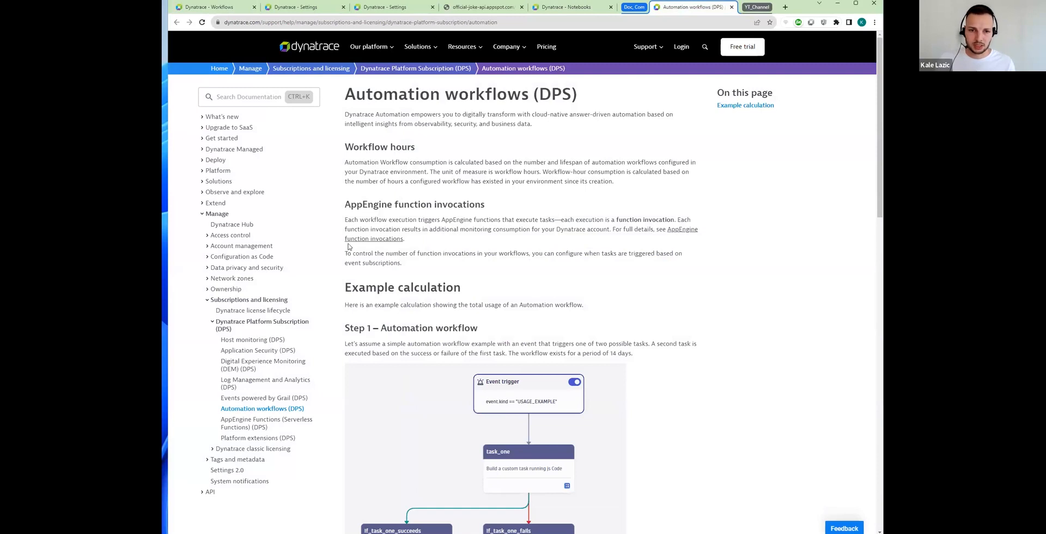
left_click(268, 97)
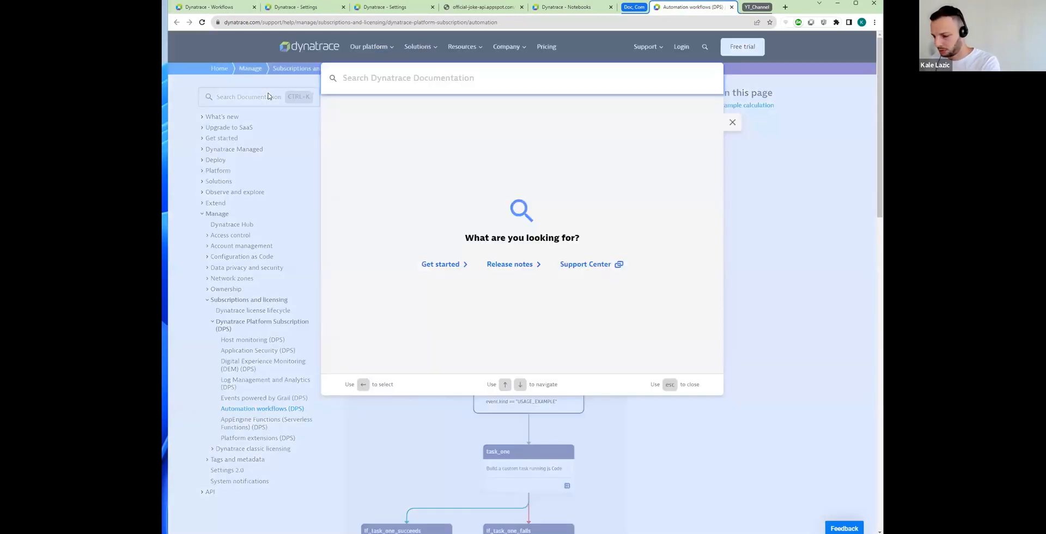
type("Wor")
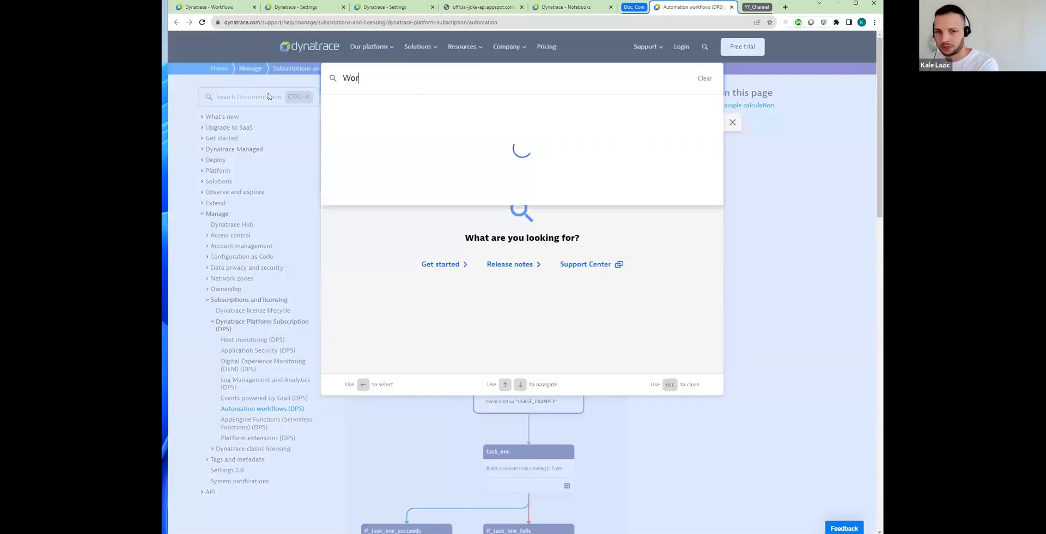
type("kflow")
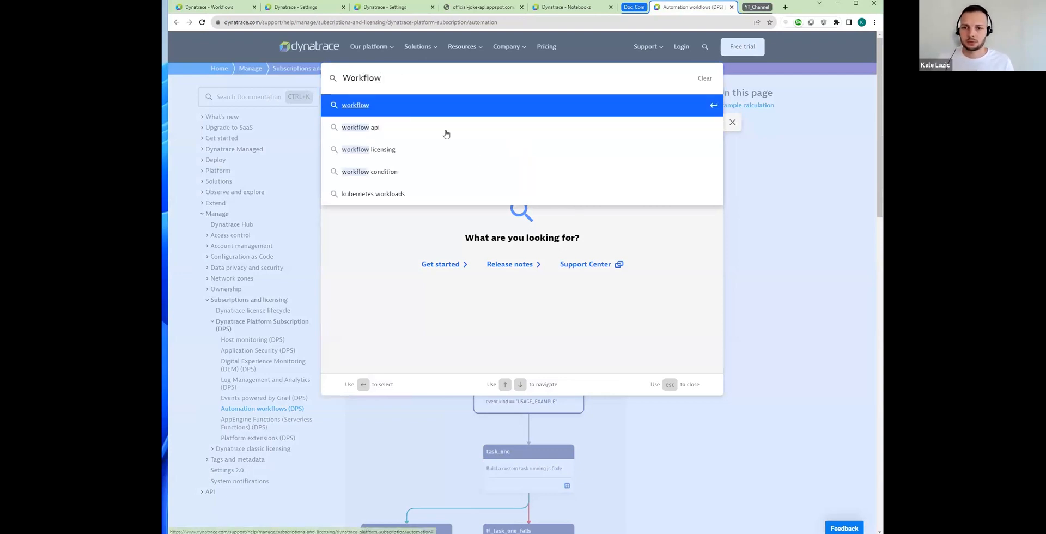
key("Return")
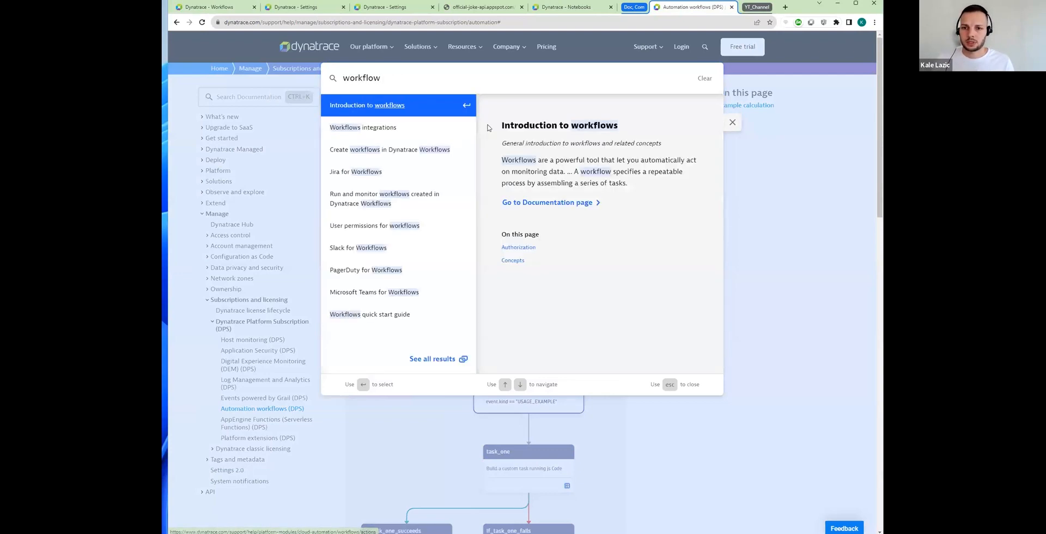
left_click(384, 105)
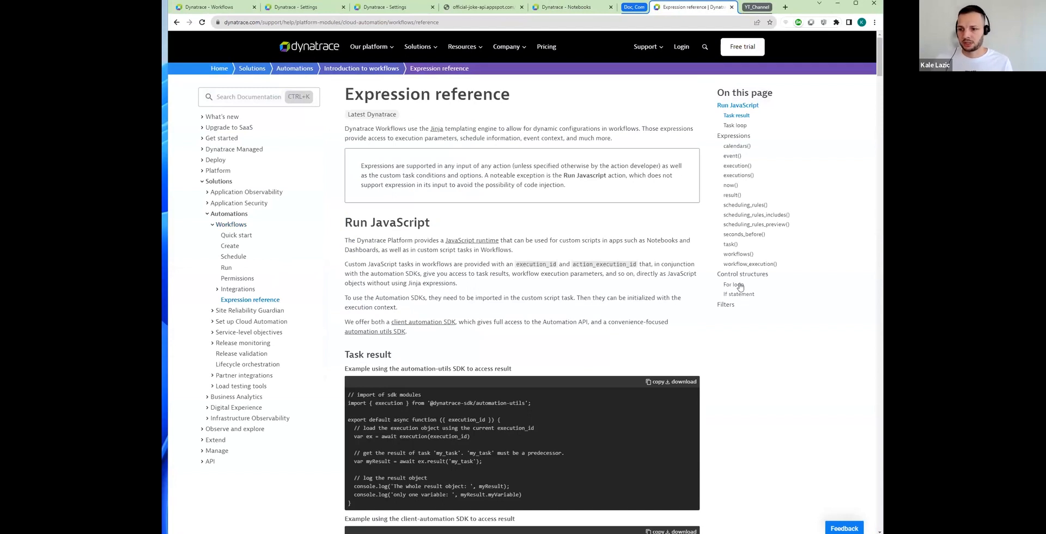
left_click(735, 285)
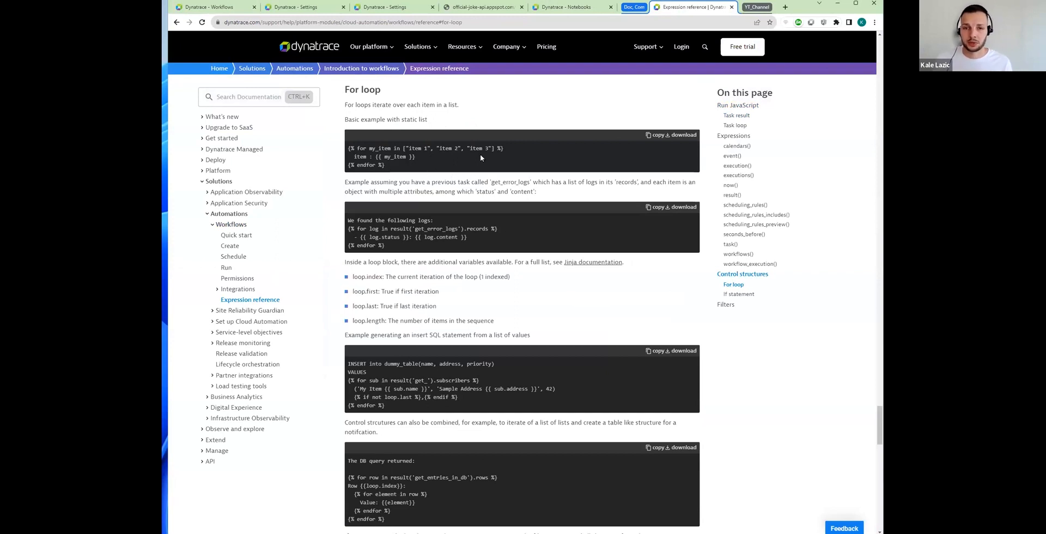
scroll(512, 215, "up", 2)
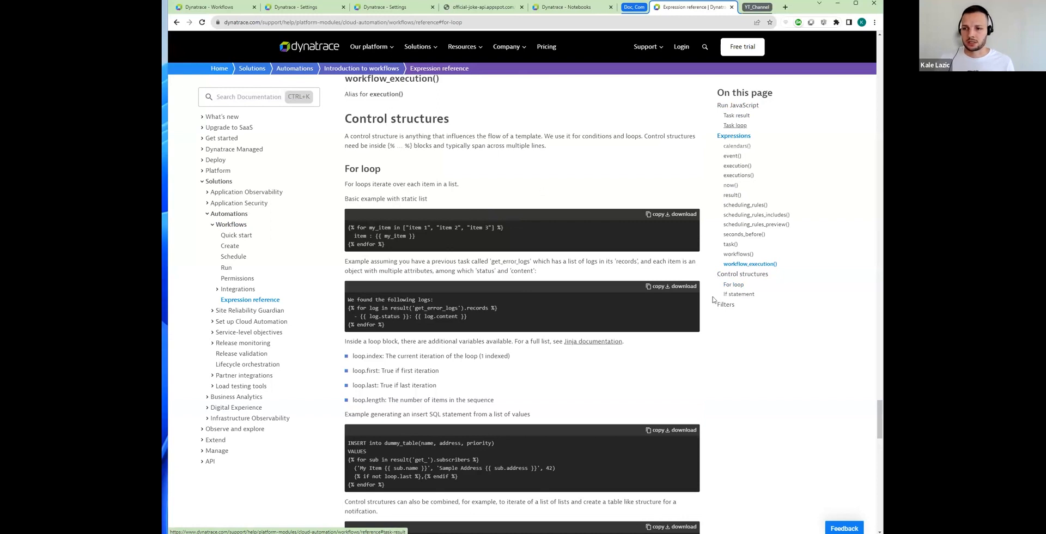
Return to the SlackIntegrationDemo workflow and review the Slack task's reactions, thread and attachment options.
left_click(228, 10)
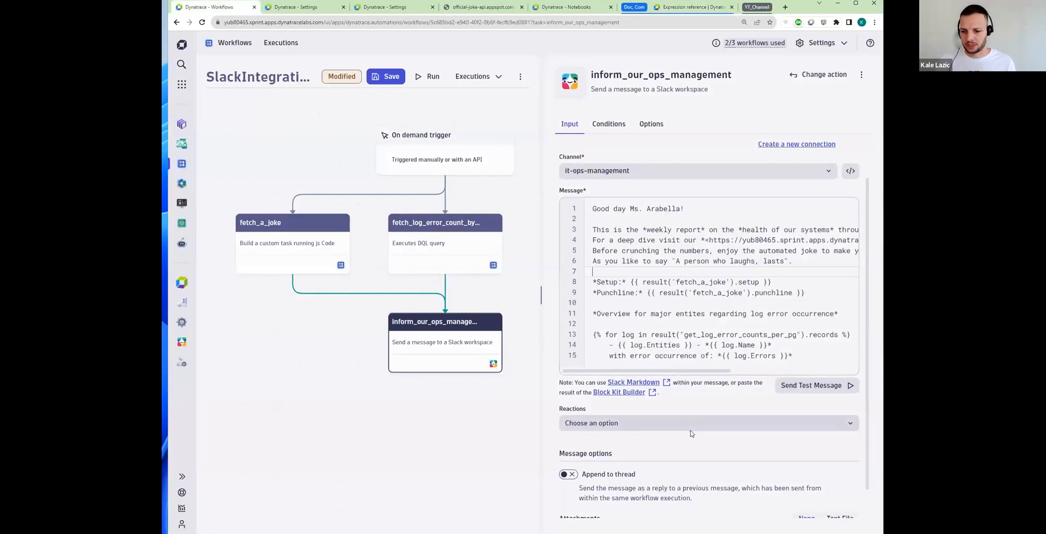
scroll(690, 434, "down", 1)
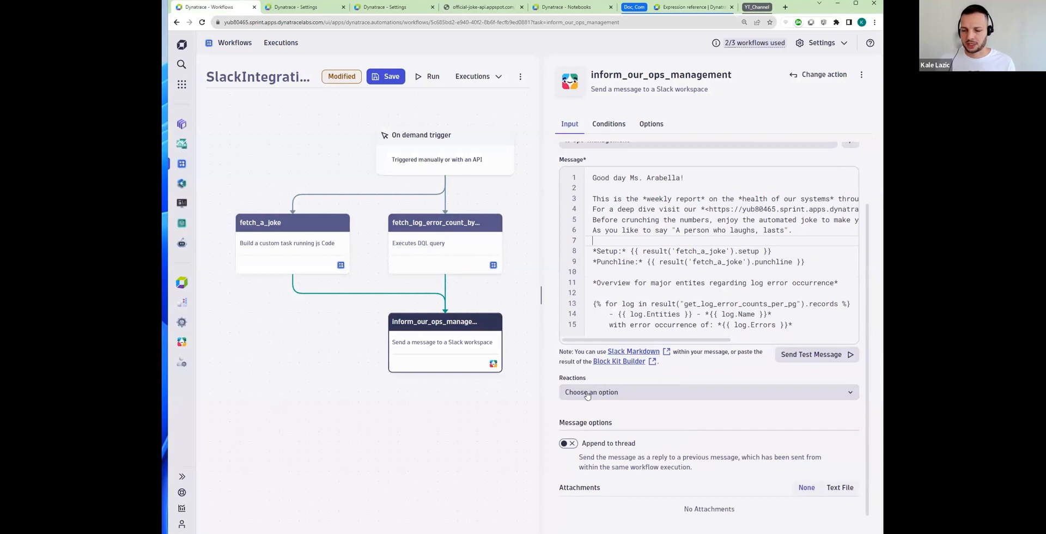
scroll(681, 422, "up", 2)
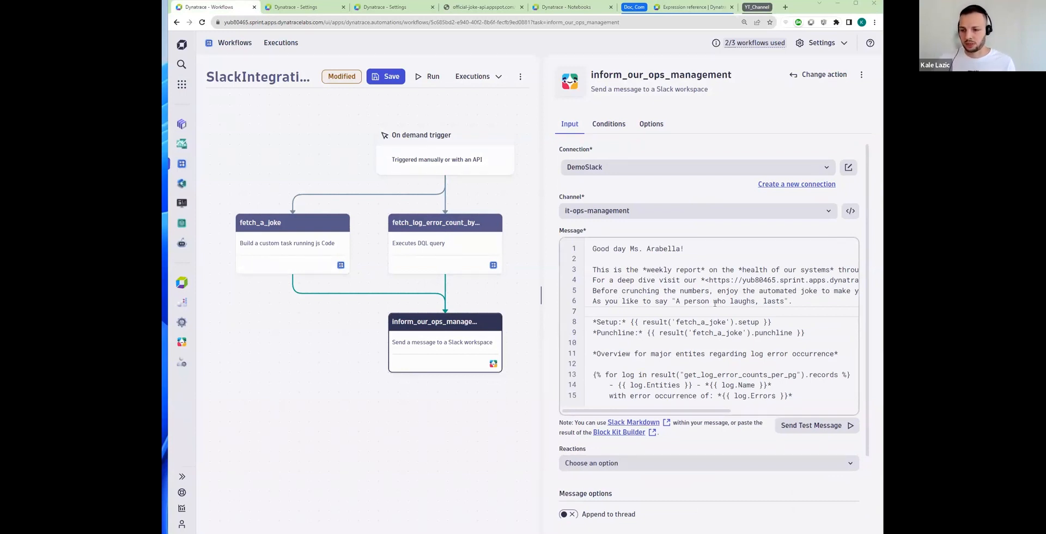
Save the SlackIntegrationDemo workflow with its new Slack message and run it.
scroll(715, 304, "down", 1)
scroll(682, 318, "up", 1)
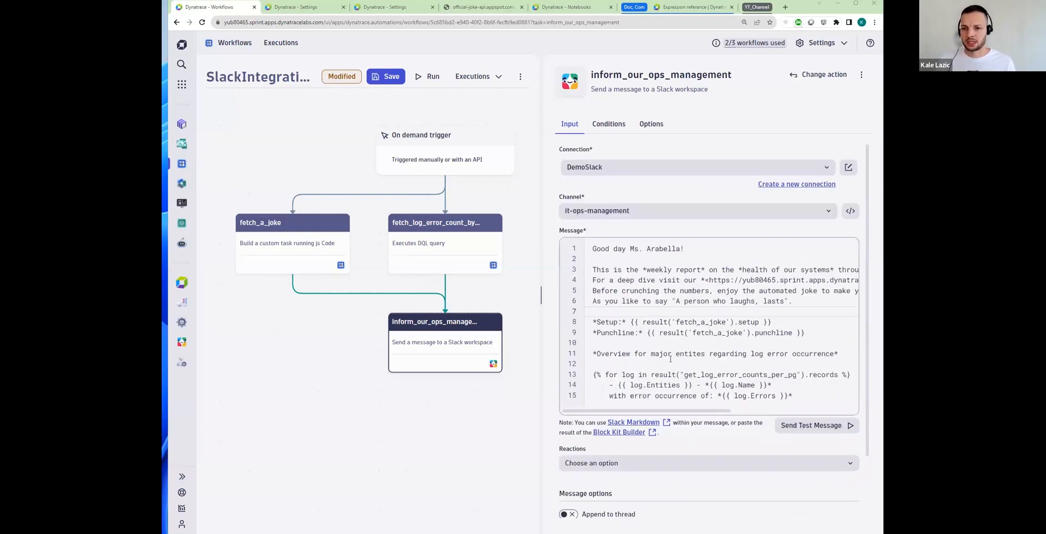
left_click(387, 76)
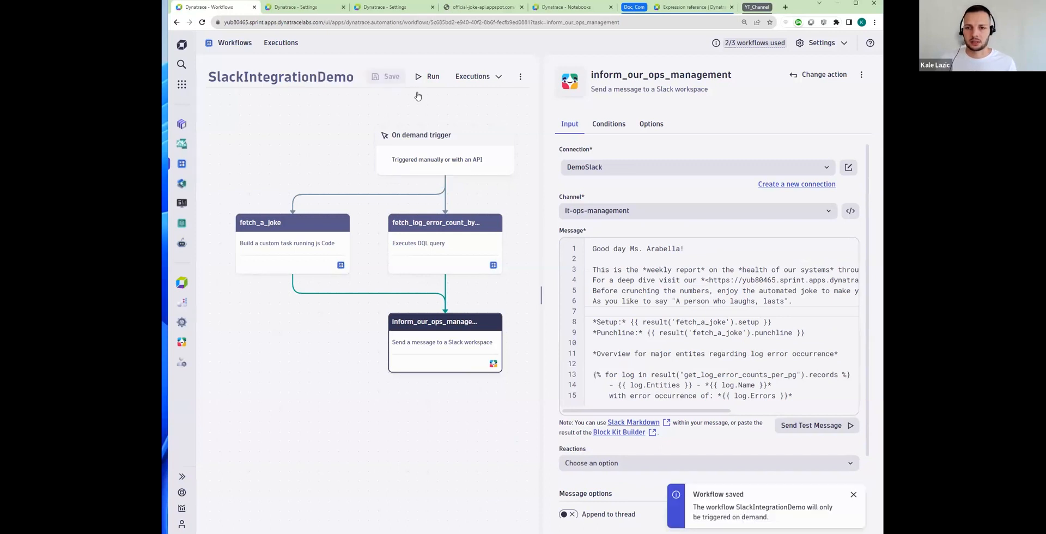
left_click(425, 77)
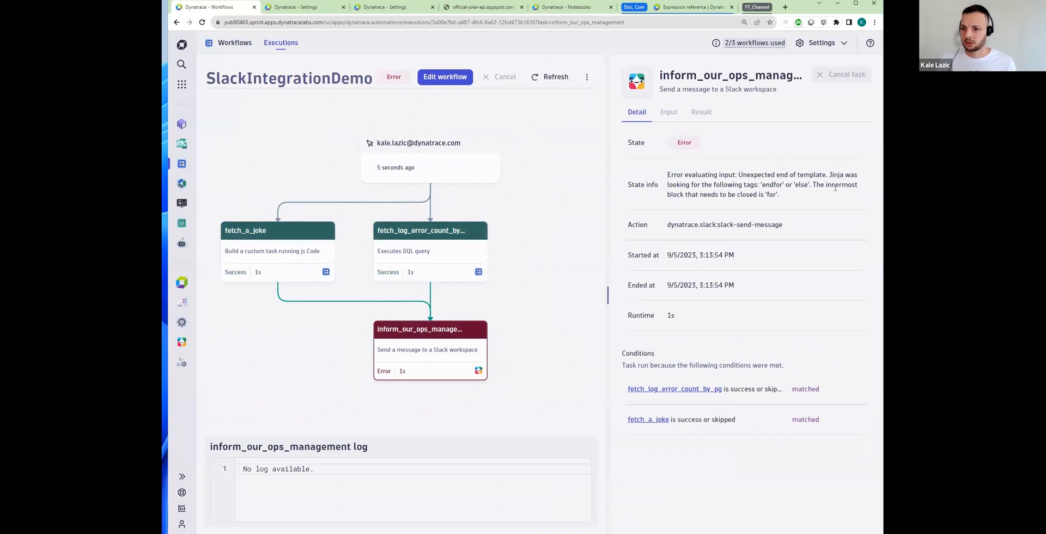
Reopen the workflow for editing and add {% endfor %} on a new last line of the inform_our_ops_management message.
left_click(445, 76)
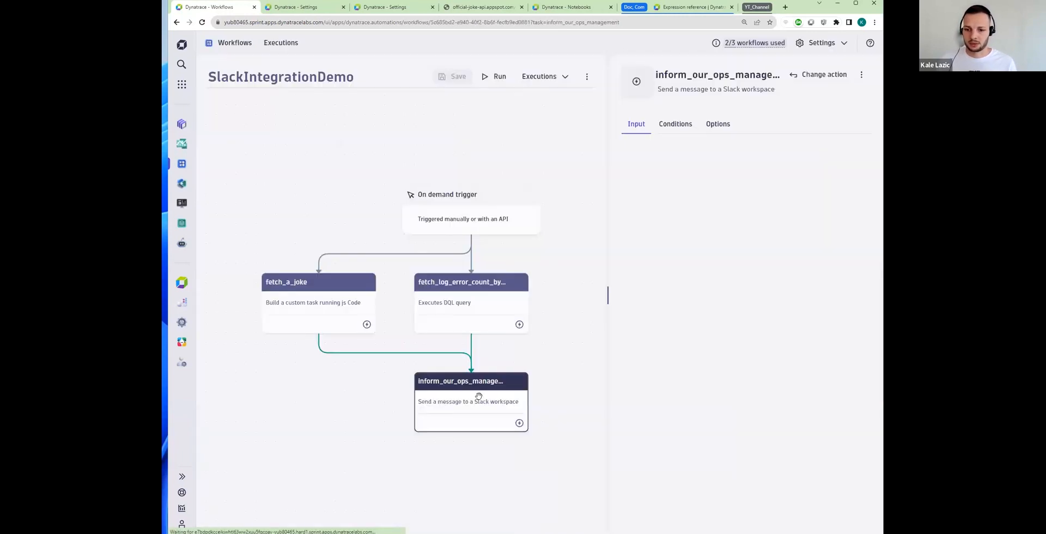
left_click_drag(476, 397, 392, 343)
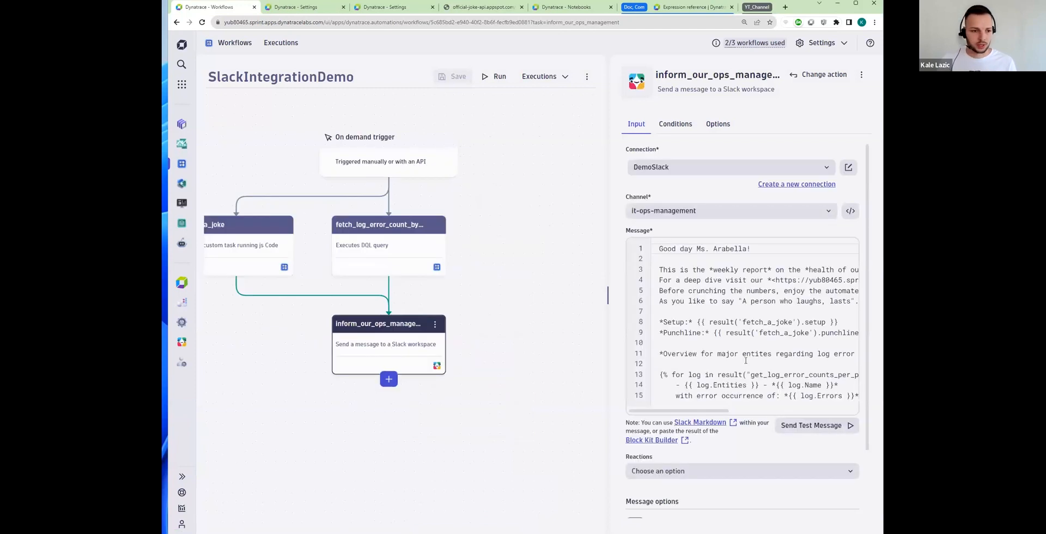
scroll(744, 360, "down", 3)
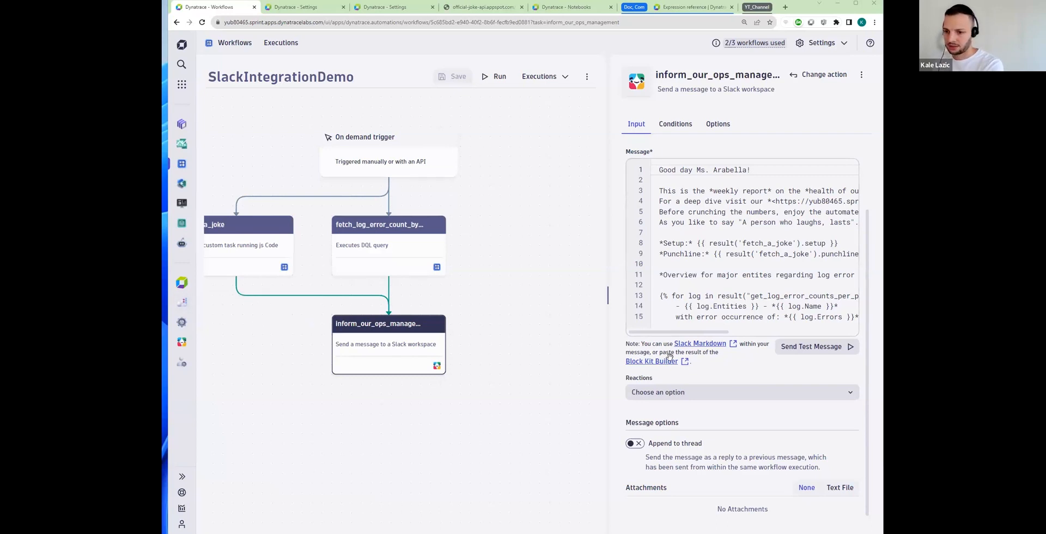
left_click_drag(801, 317, 859, 317)
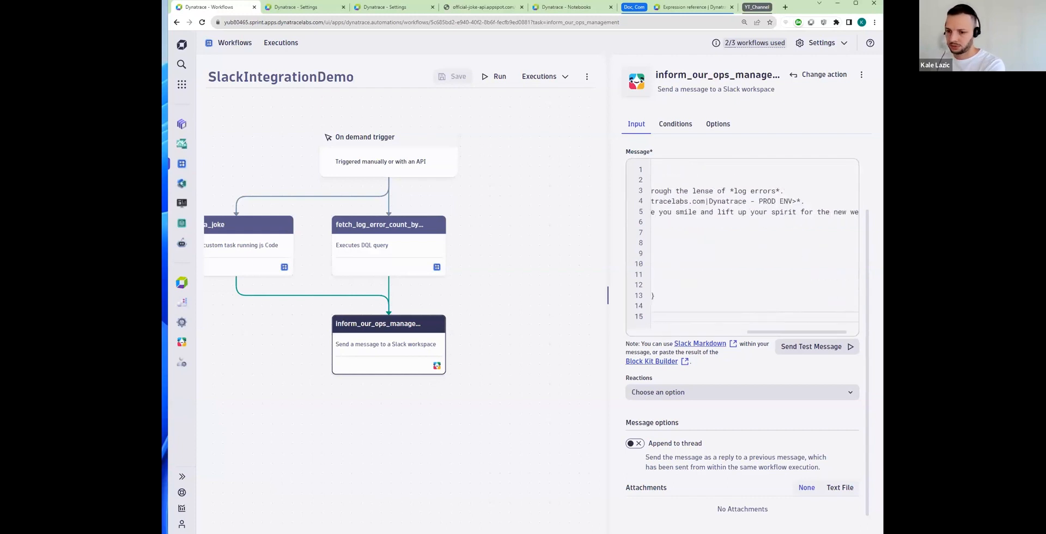
key("Return")
scroll(777, 332, "right", 6)
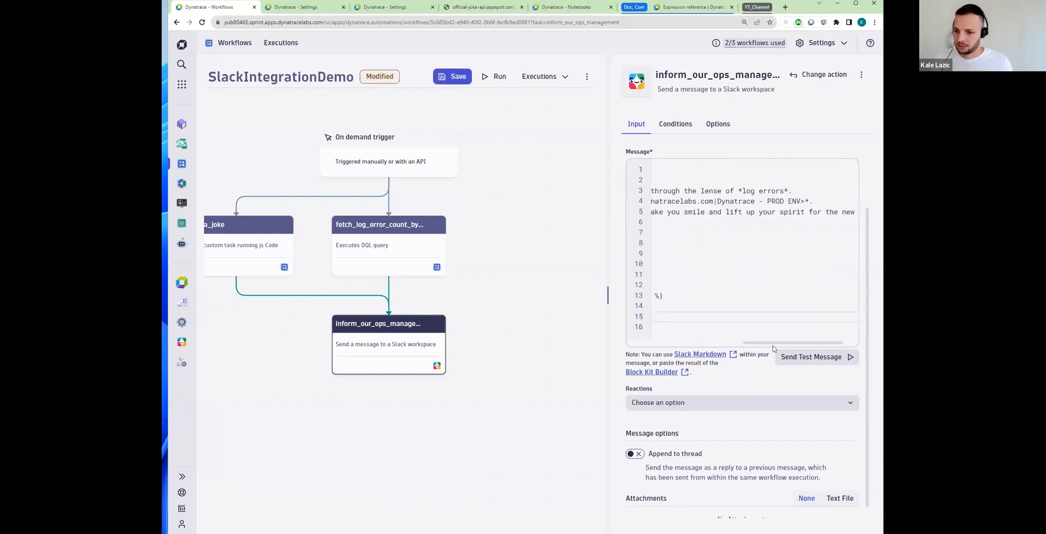
scroll(669, 341, "left", 6)
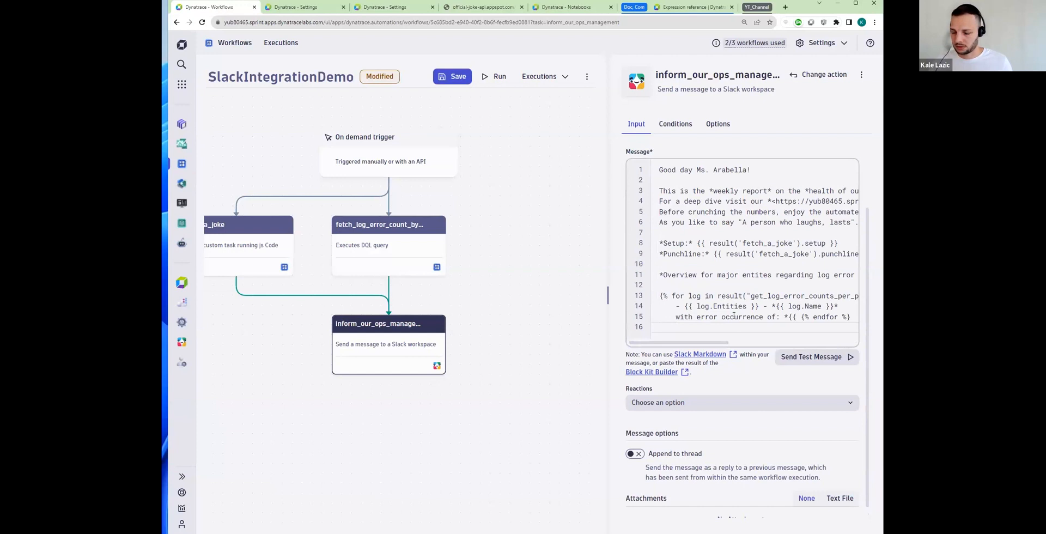
type("{% endfor %}")
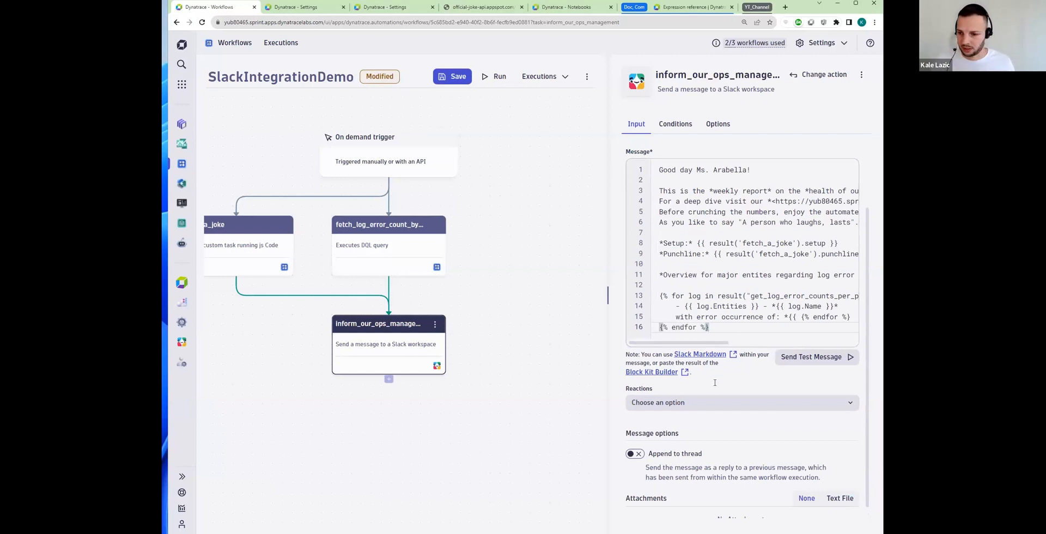
Replace the message's for-loop block with a version containing *{{ log.Errors }}* and ending in {% endfor %}, and save and run the workflow.
scroll(765, 343, "right", 3)
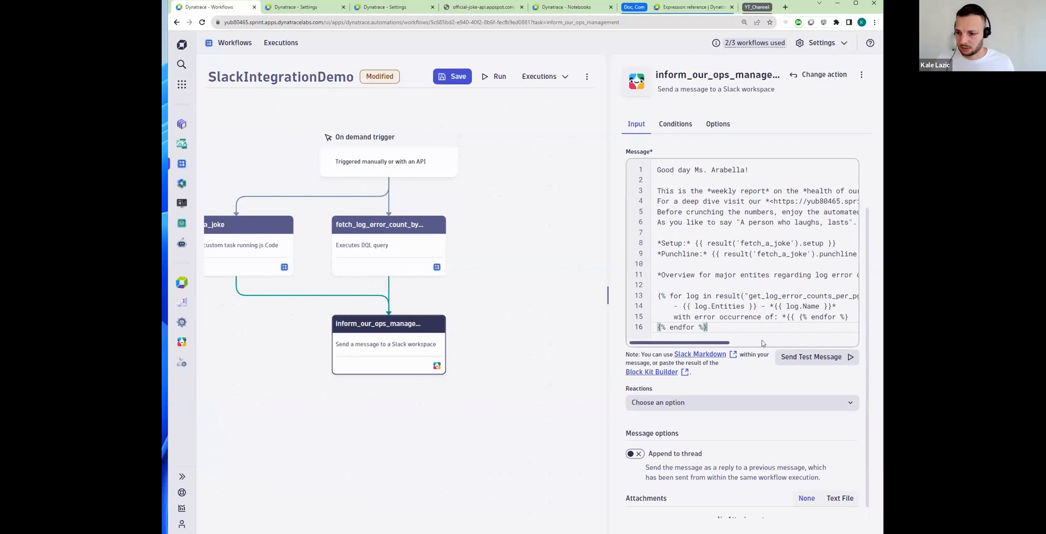
scroll(768, 342, "right", 3)
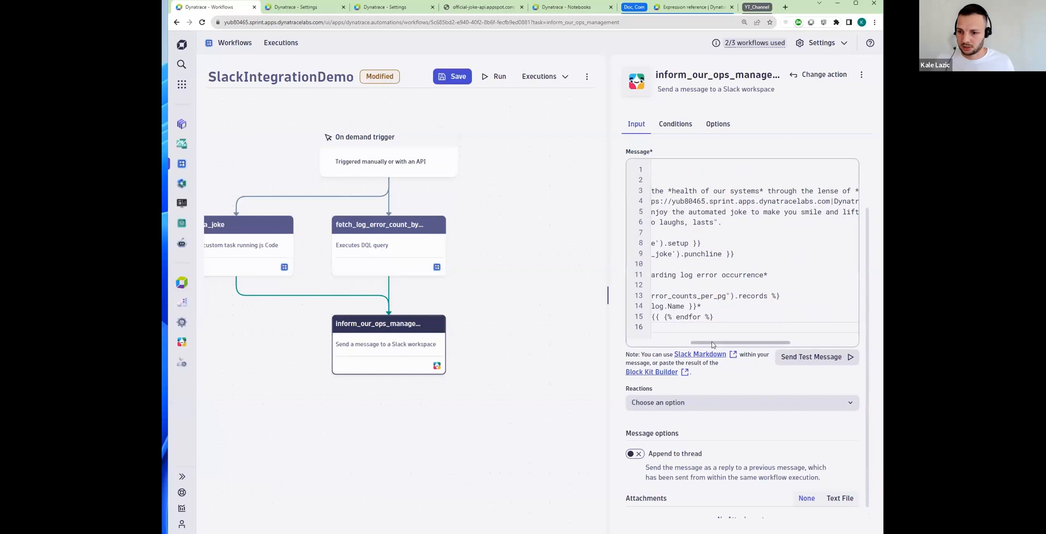
scroll(689, 343, "left", 3)
scroll(682, 346, "left", 2)
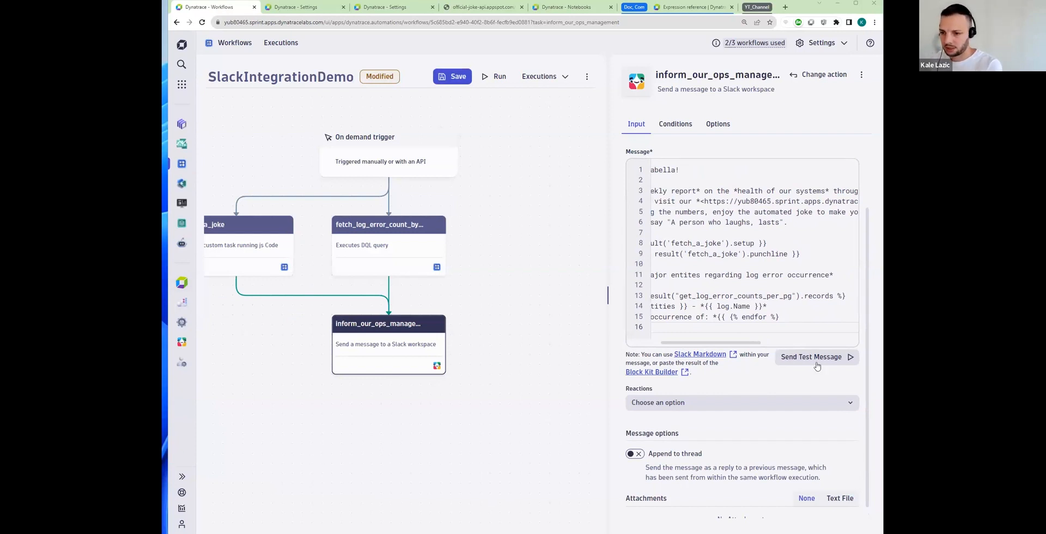
left_click_drag(780, 317, 675, 321)
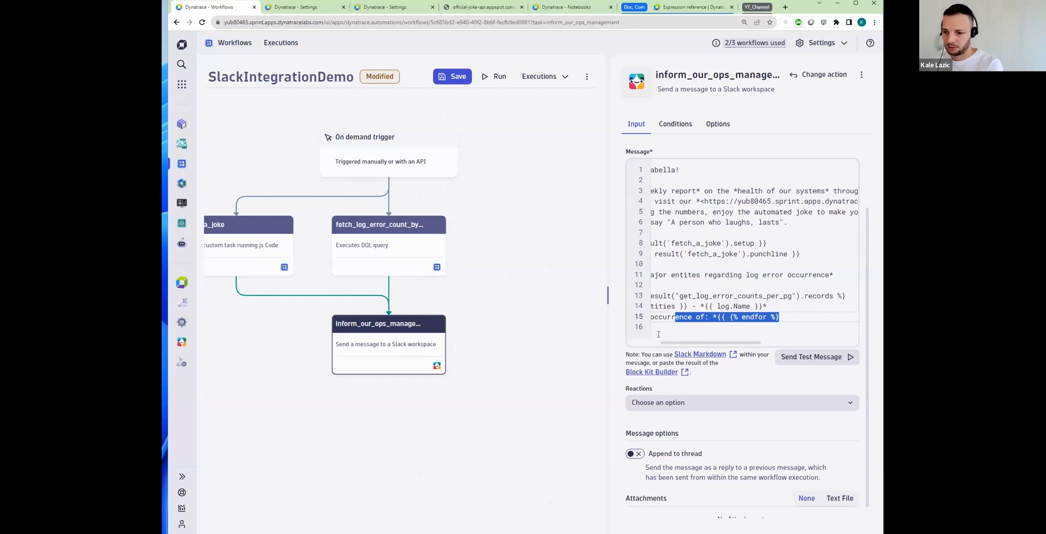
left_click_drag(661, 342, 627, 342)
left_click_drag(710, 327, 669, 280)
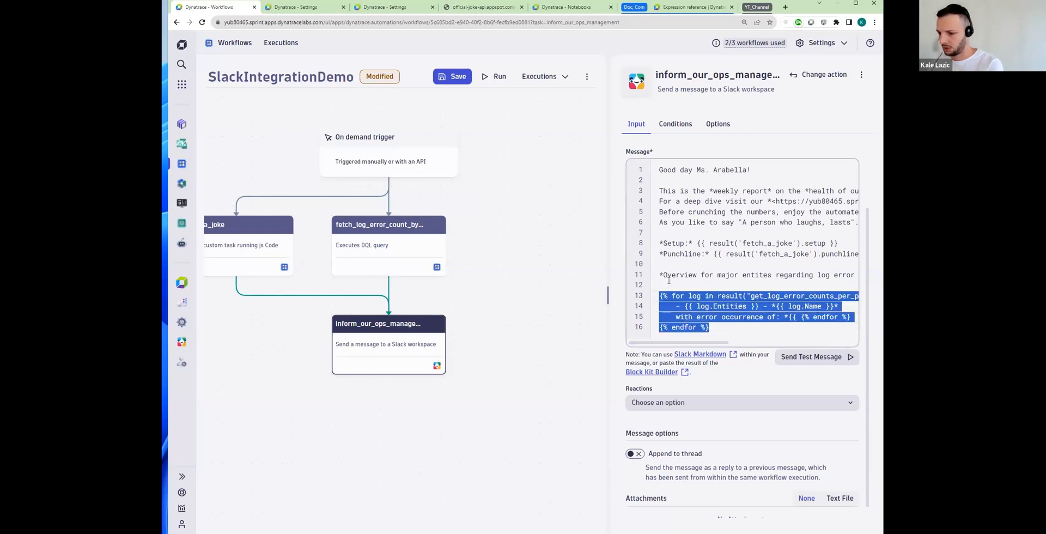
key("ctrl+x")
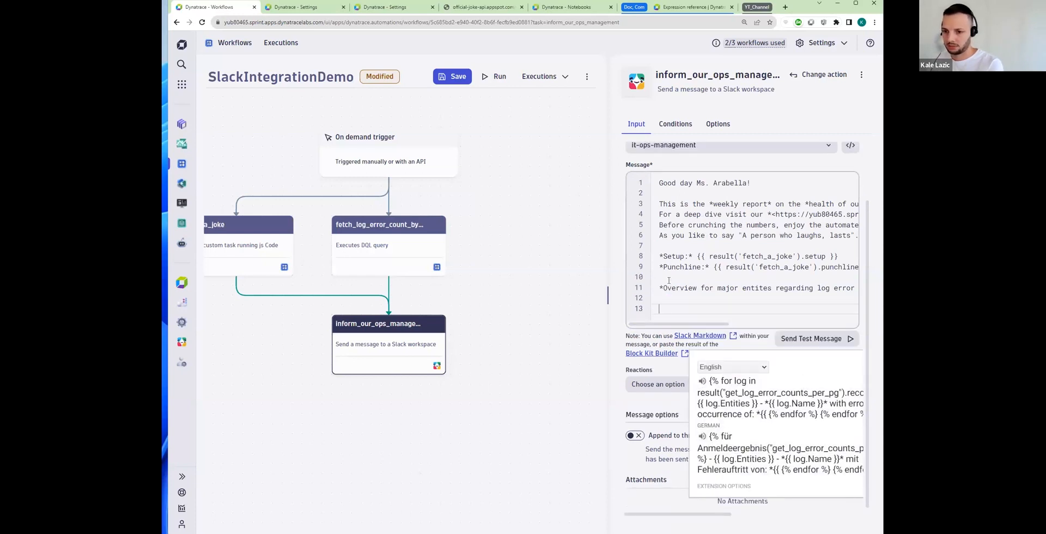
key("ctrl+v")
left_click(442, 78)
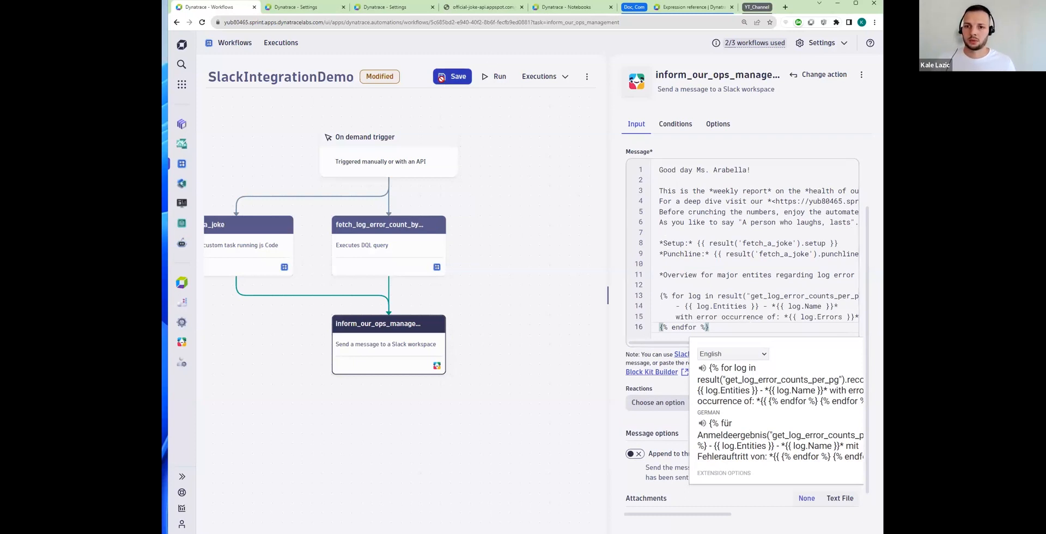
left_click(495, 78)
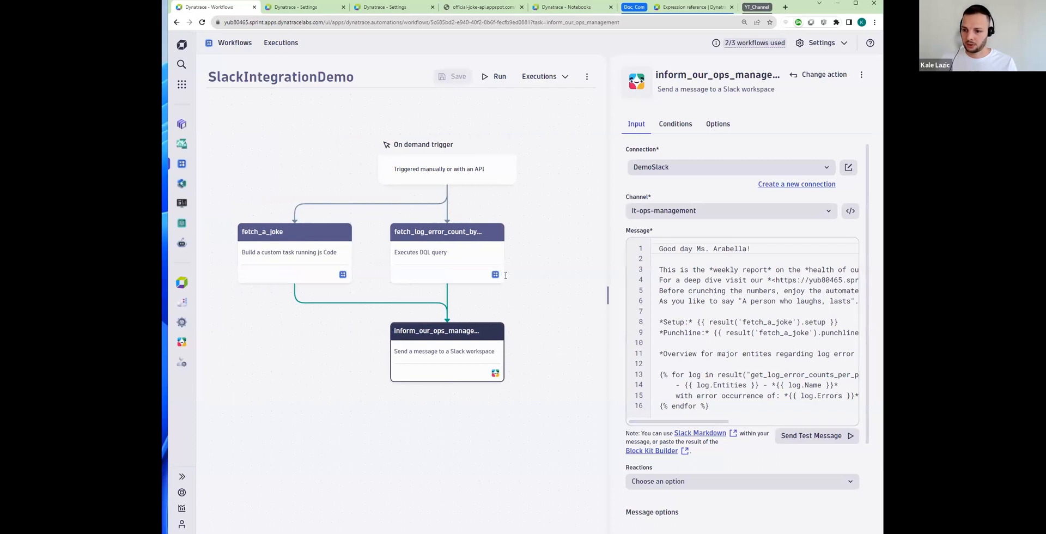
Copy the full name of the DQL query task fetch_log_error_count_by_pg and reopen the Slack message task.
left_click(459, 236)
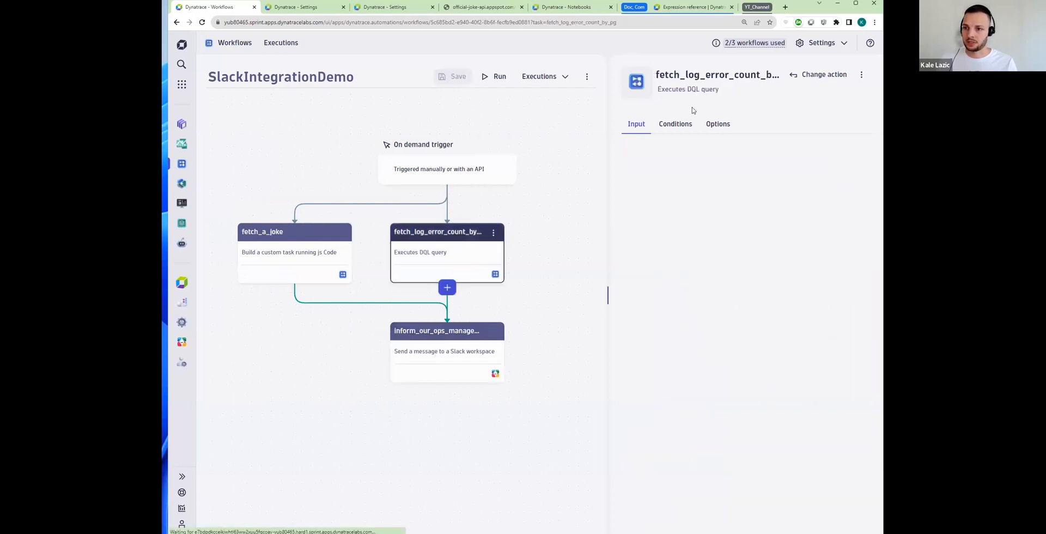
double_click(766, 74)
right_click(766, 75)
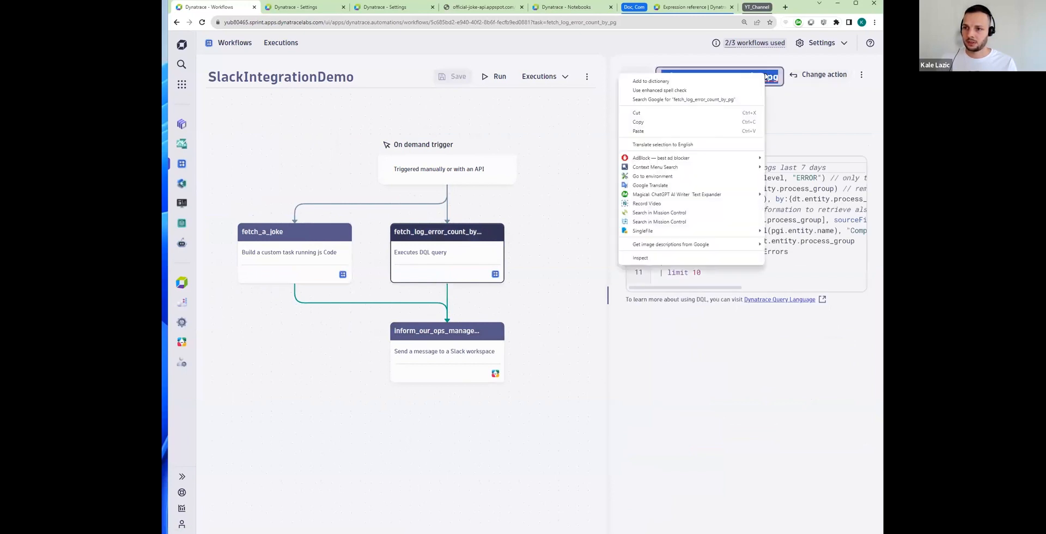
left_click(685, 122)
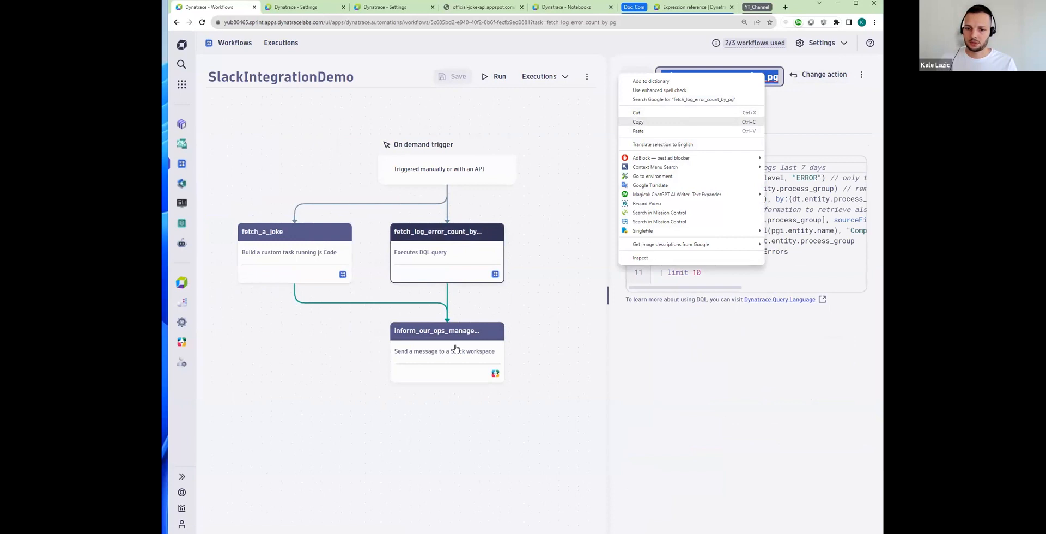
left_click(456, 349)
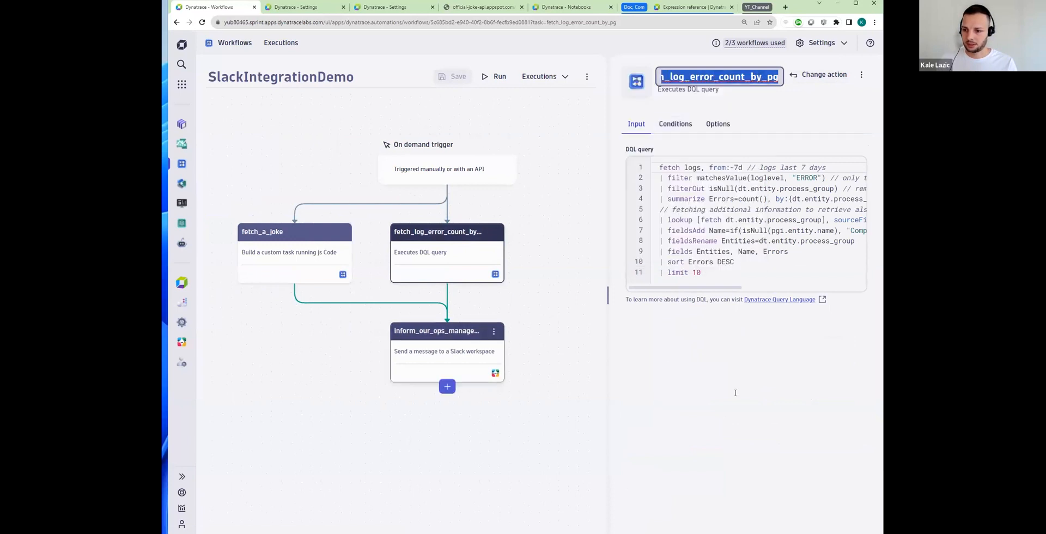
Change the task name in the message's for loop to fetch_log_error_count_by_pg, and save and run the workflow.
left_click_drag(711, 424, 759, 424)
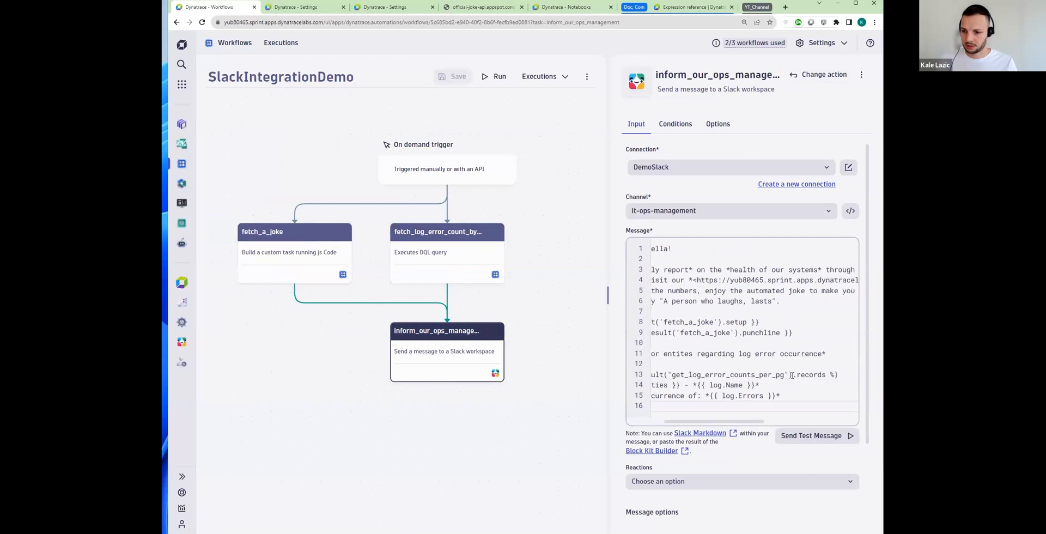
left_click_drag(727, 376, 674, 376)
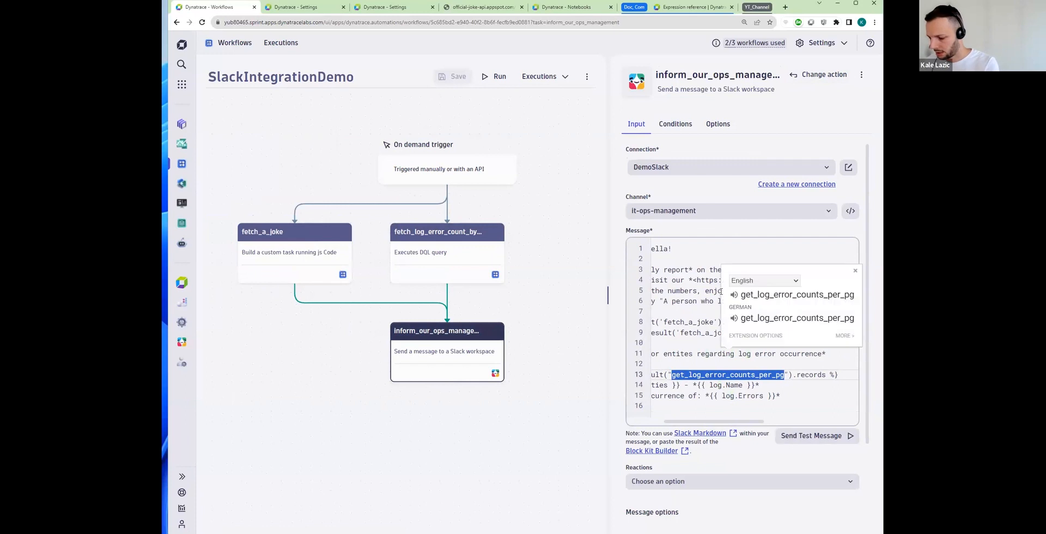
key("BackSpace")
key("ctrl+v")
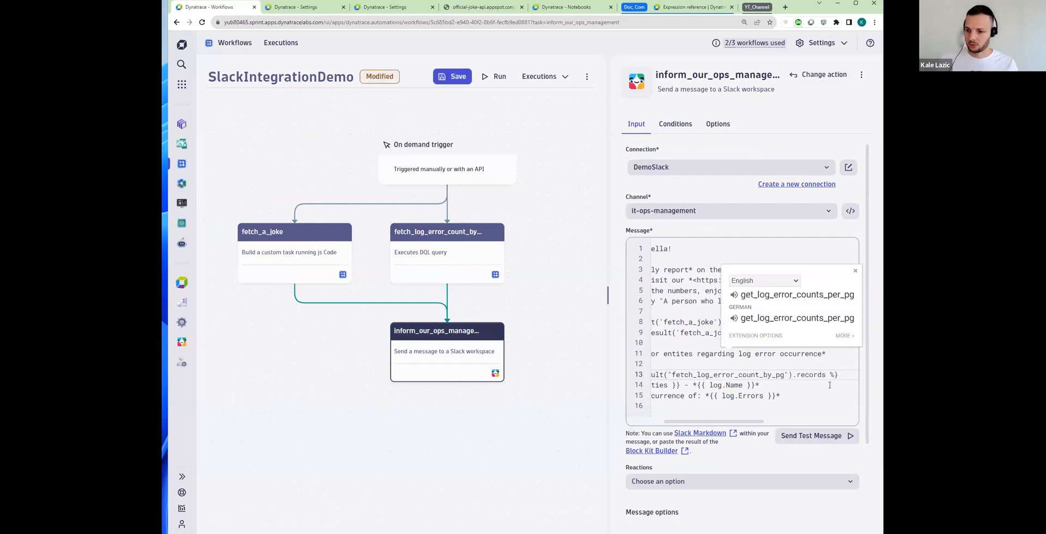
left_click(454, 77)
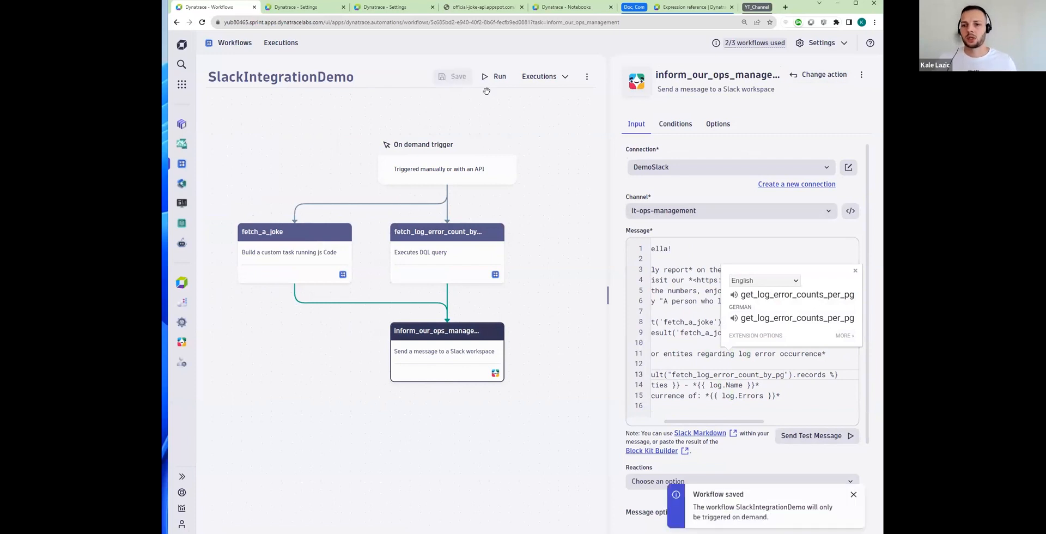
left_click(498, 76)
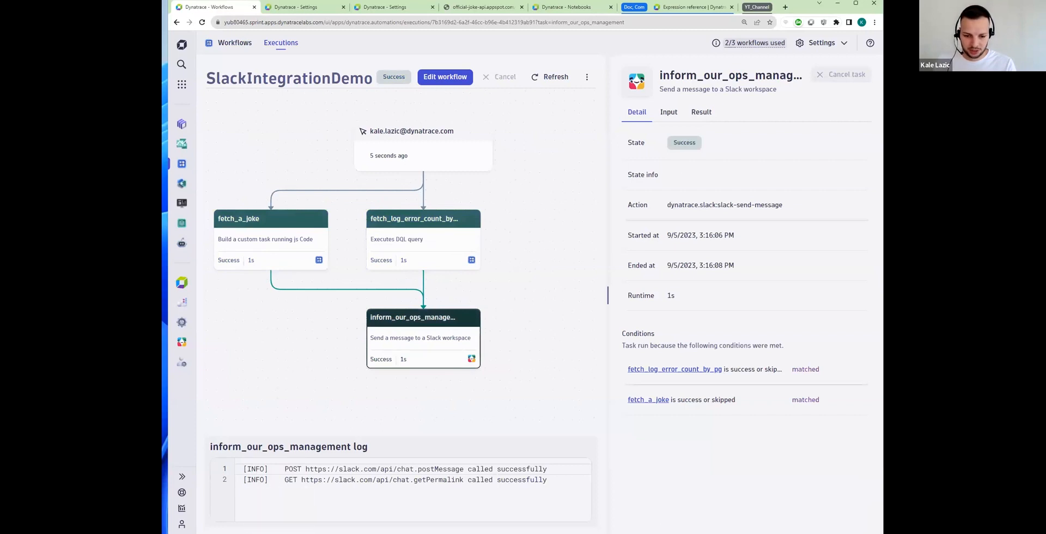
Switch to Slack, examine the joke and log error list in DemoBot's it-ops-management post, and return to the Dynatrace execution.
mouse_move(259, 532)
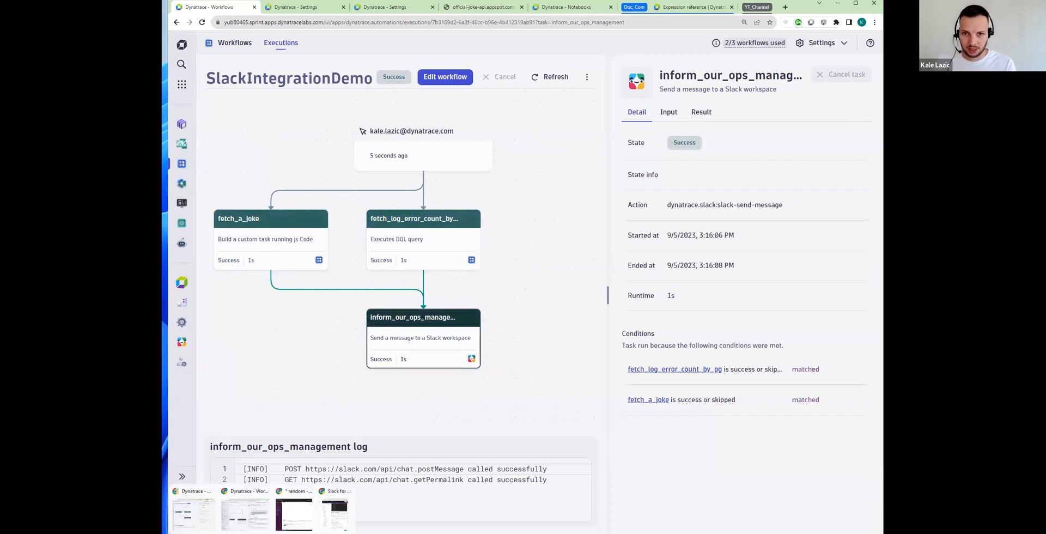
left_click(302, 521)
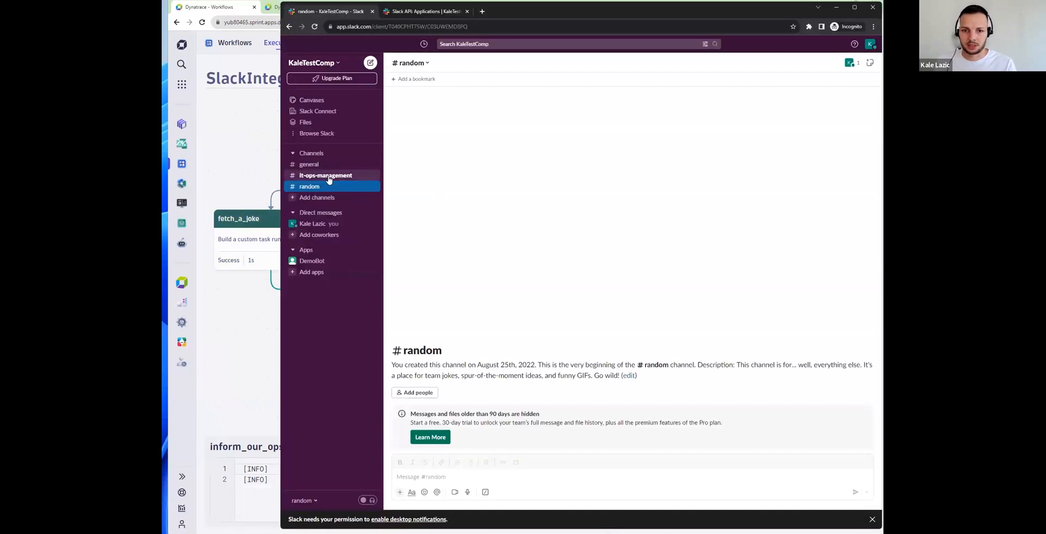
left_click(328, 176)
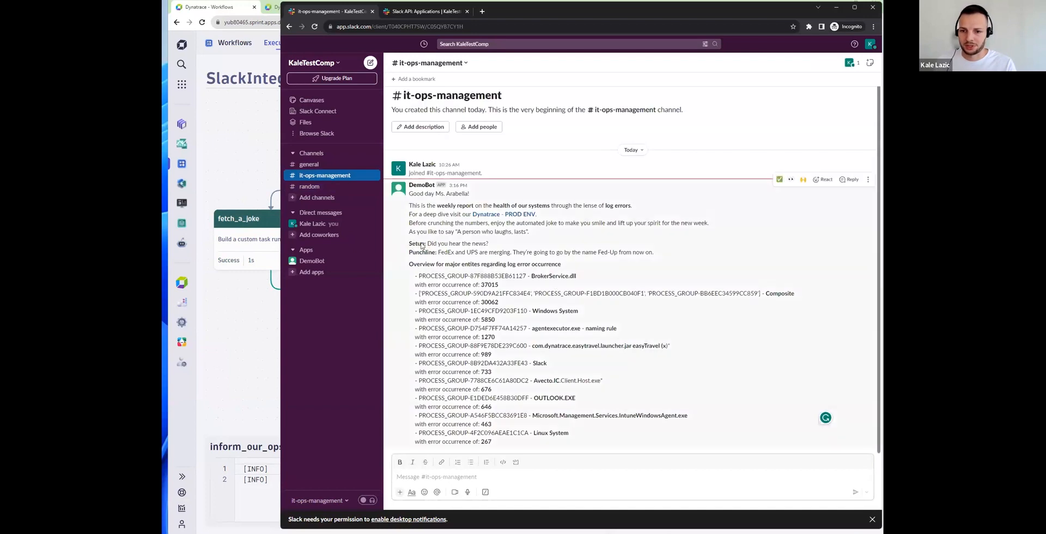
triple_click(573, 251)
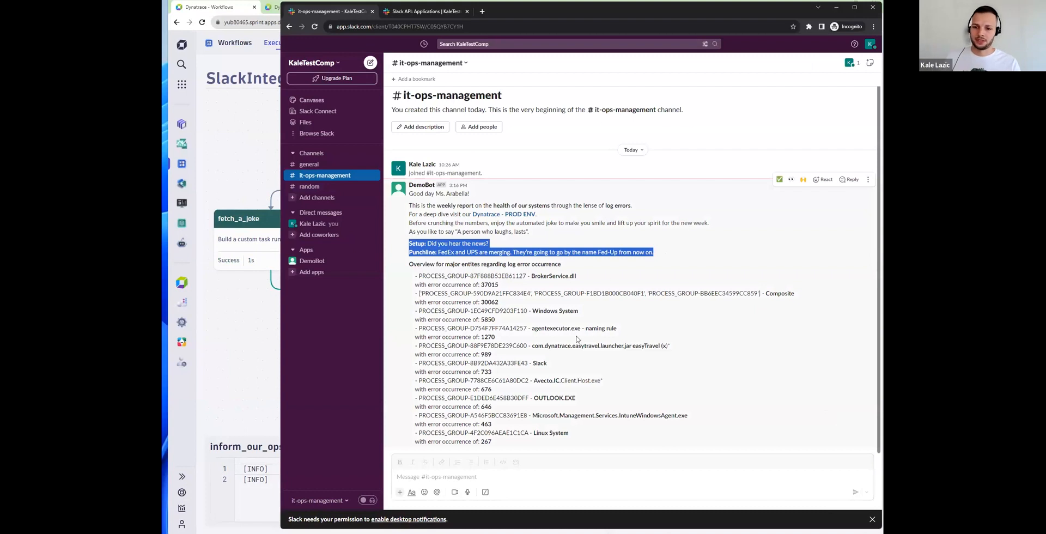
left_click(515, 424)
left_click_drag(493, 442, 407, 274)
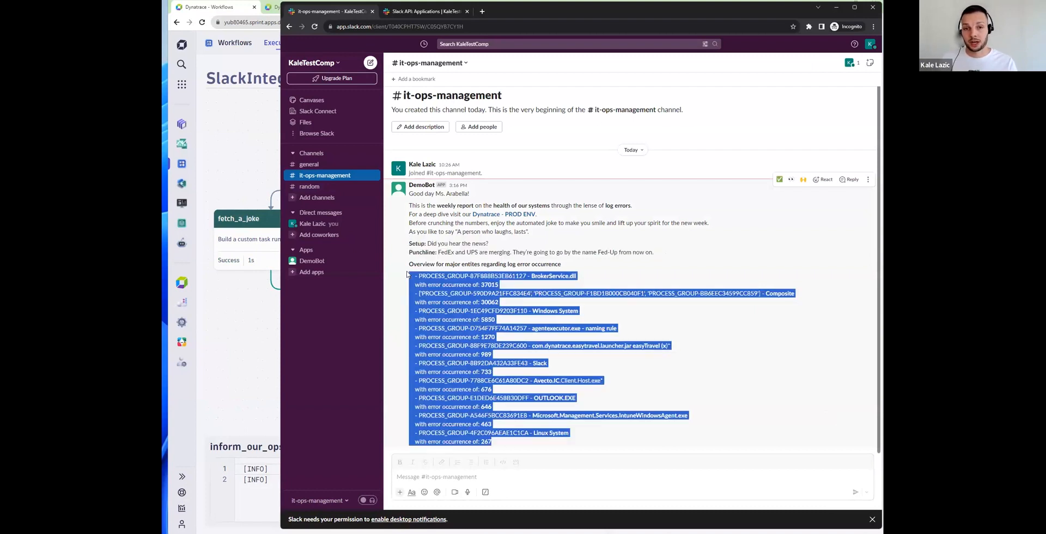
left_click(252, 329)
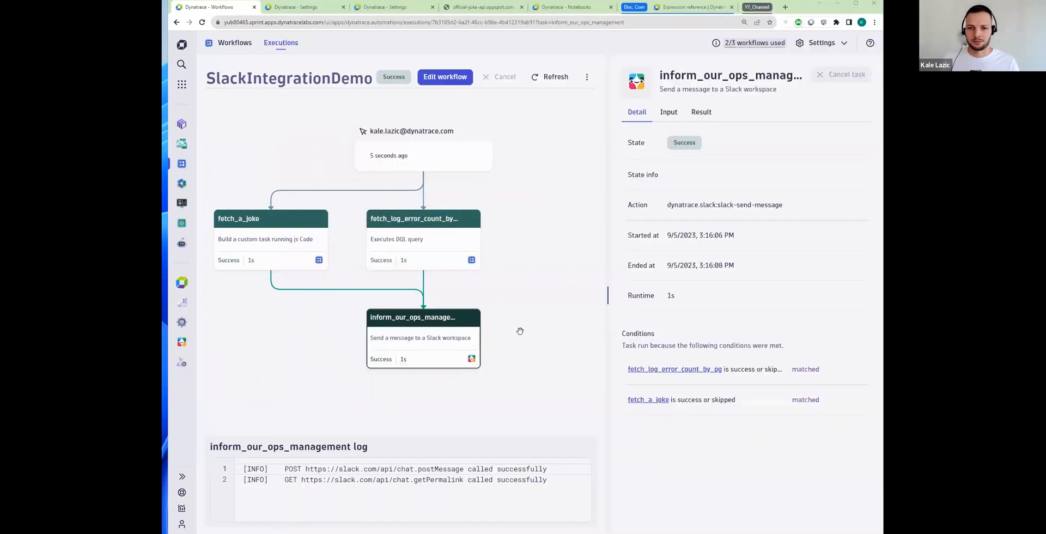